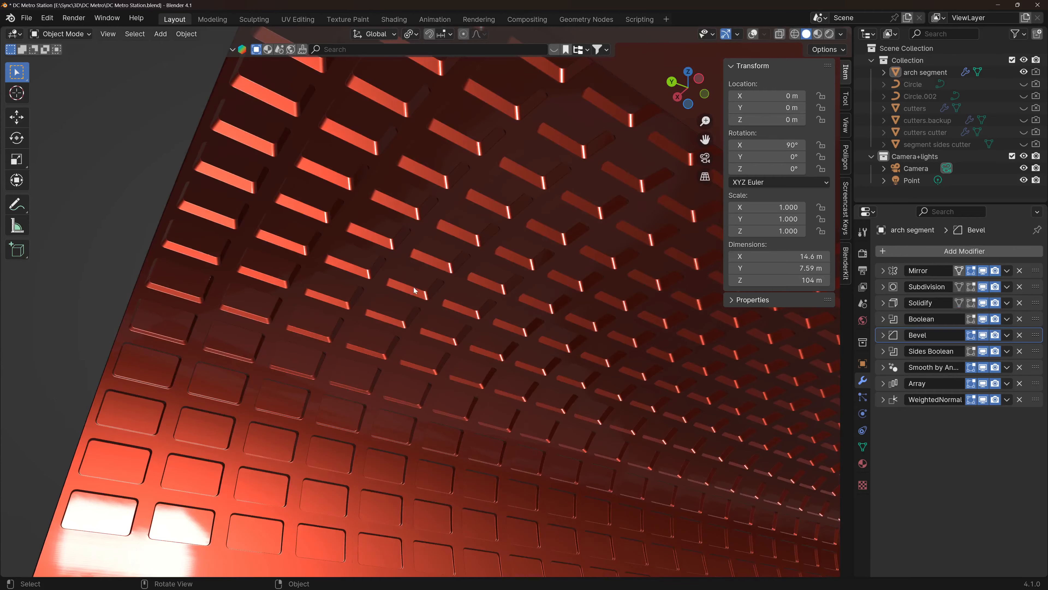
- Enter Edit Mode on the arch segment and turn off its Mirror modifier's viewport display
middle_drag(372, 310, 420, 340)
scroll(420, 339, down, 3)
scroll(420, 340, up, 4)
middle_drag(294, 536, 235, 431)
key(Tab)
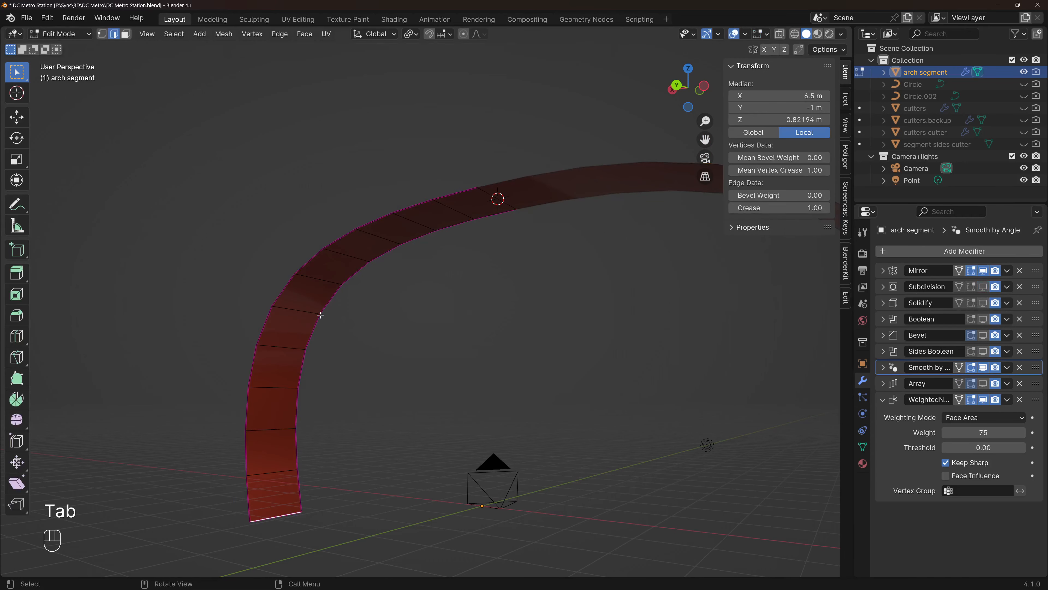
click(983, 270)
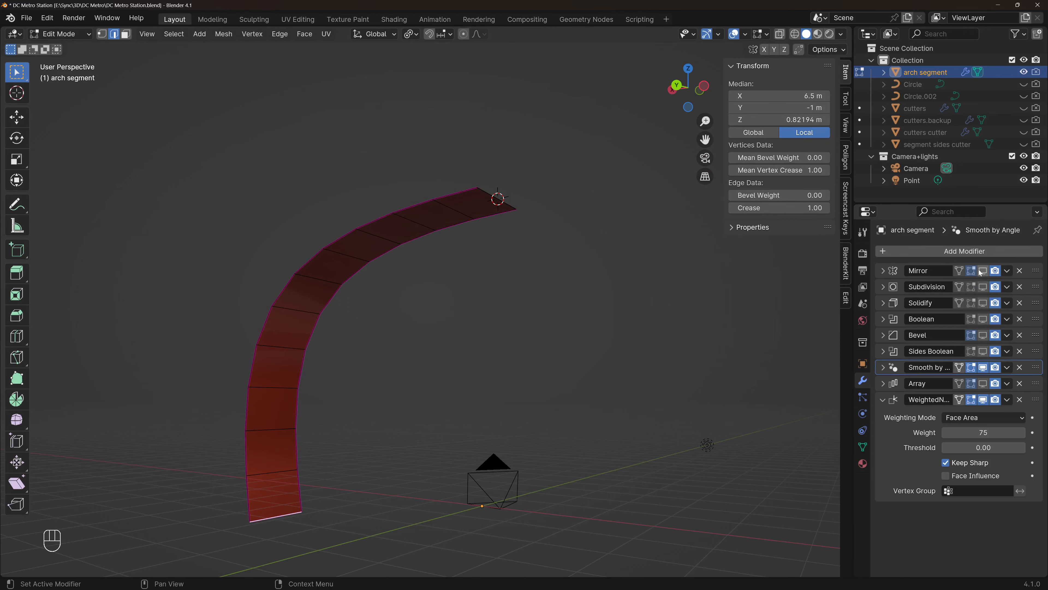
middle_drag(365, 233, 355, 322)
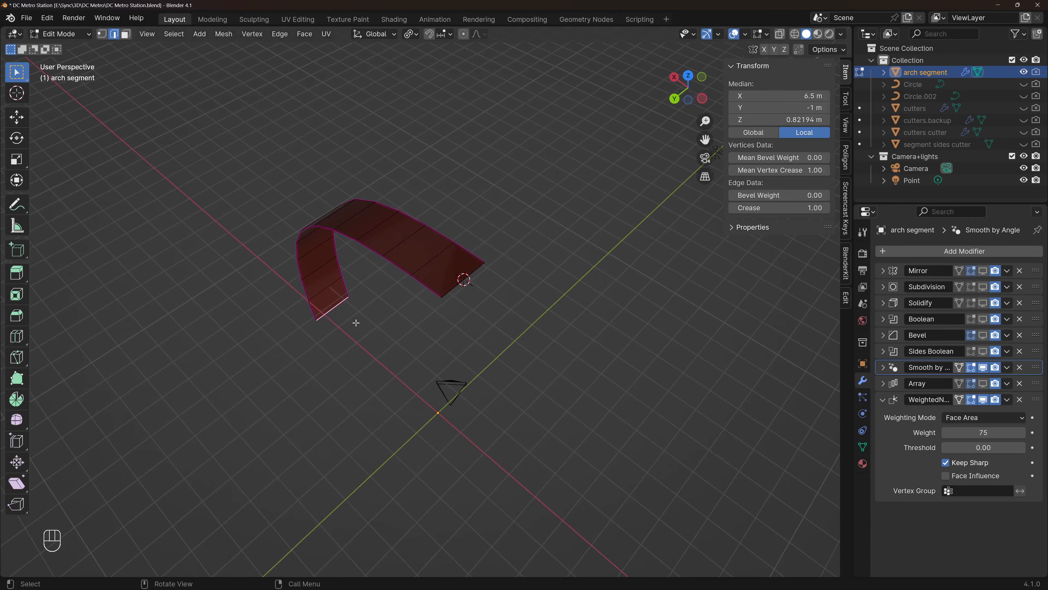
- Return to Object Mode, unhide the original Circle curve and hide the arch segment
key(Tab)
click(1023, 84)
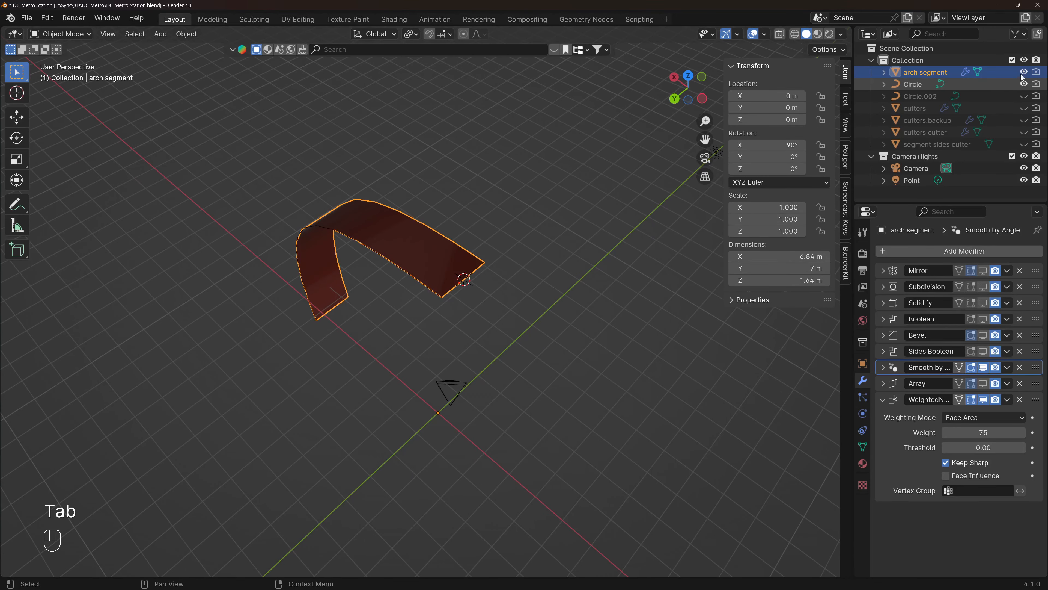
click(1024, 72)
click(379, 255)
middle_drag(379, 255, 392, 198)
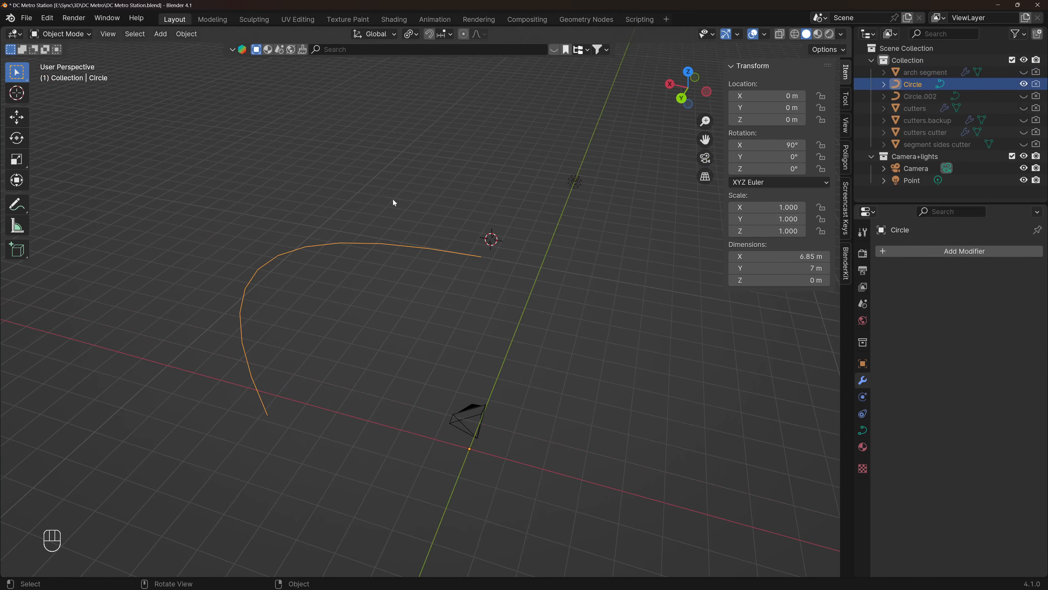
- Add a four-sided 2D Bezier circle curve with a 1 m radius, rotated 90° about X
key(shift+a)
mouse_move(393, 199)
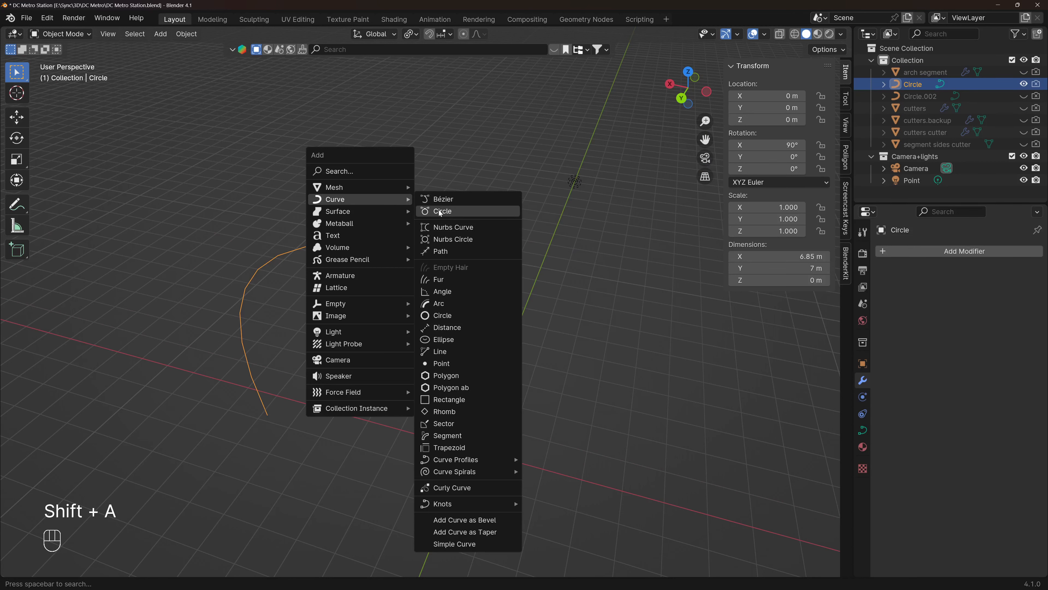
click(437, 316)
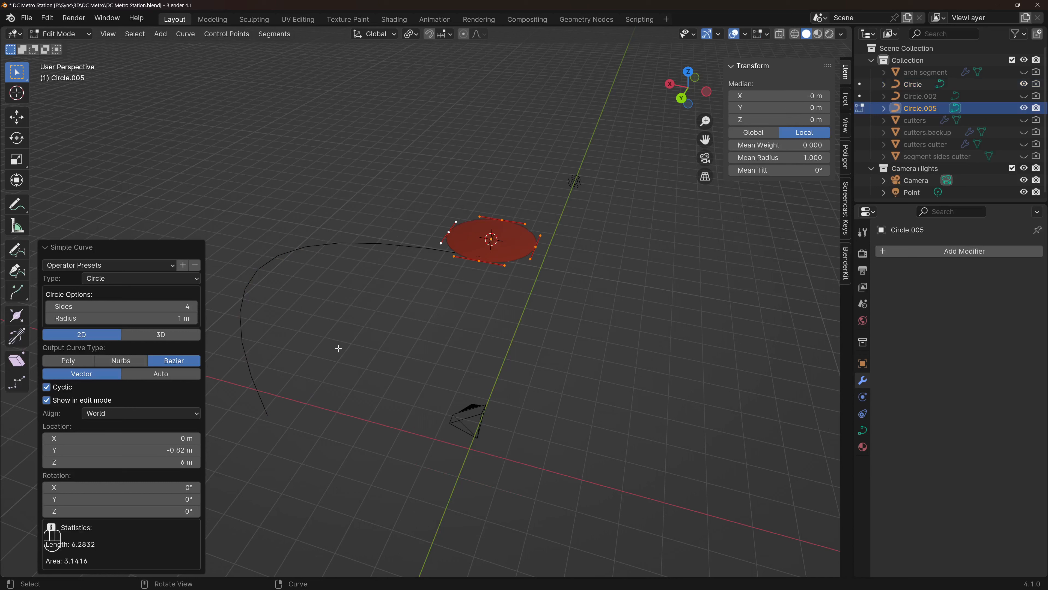
click(119, 487)
text(90)
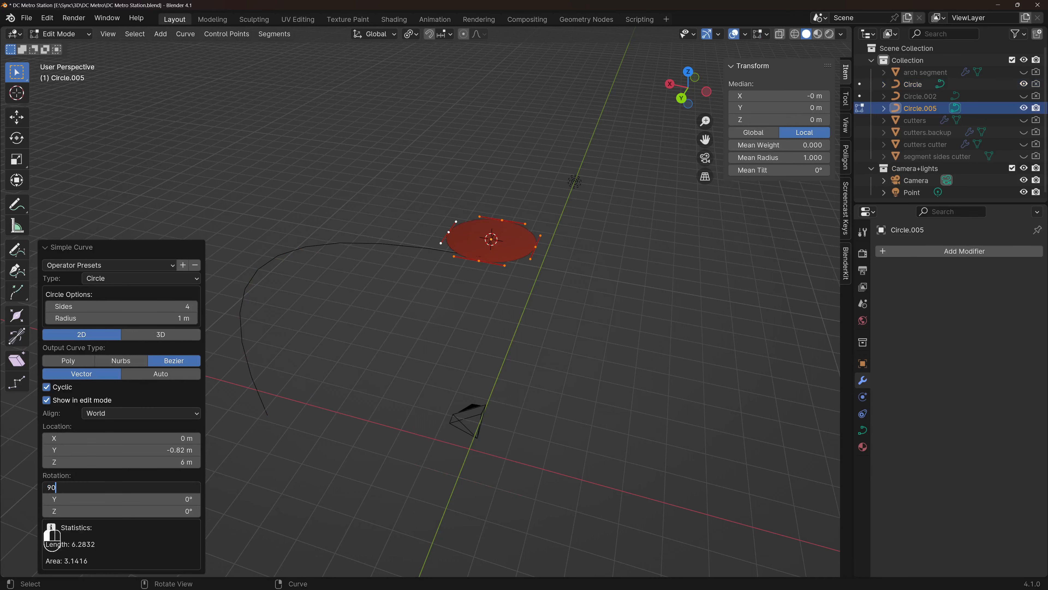
key(Return)
- Delete the new circle's lowest control point and the segment joining its two side points
click(489, 278)
scroll(491, 280, up, 4)
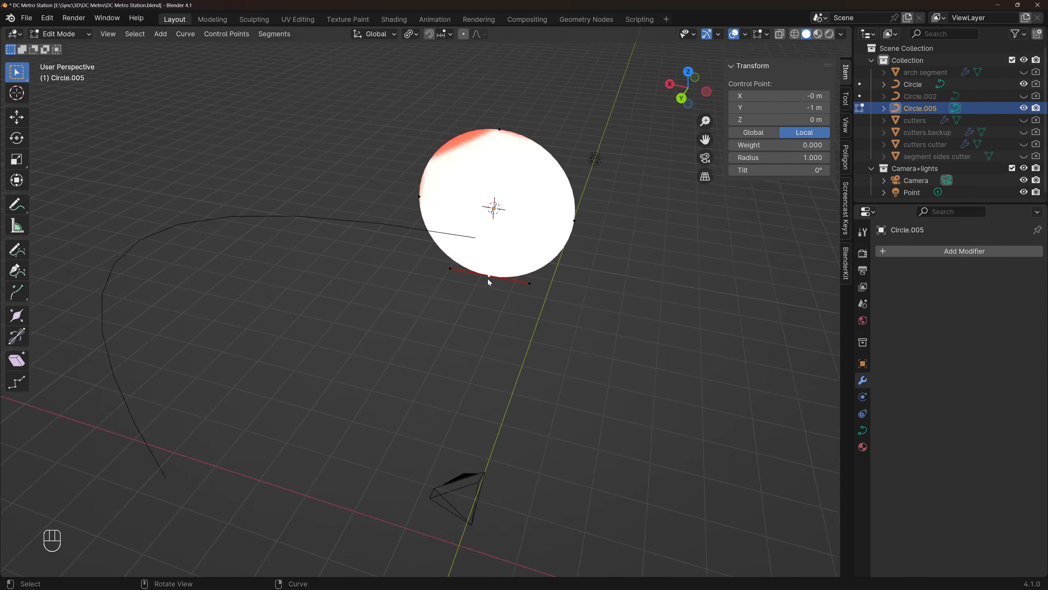
key(x)
click(489, 274)
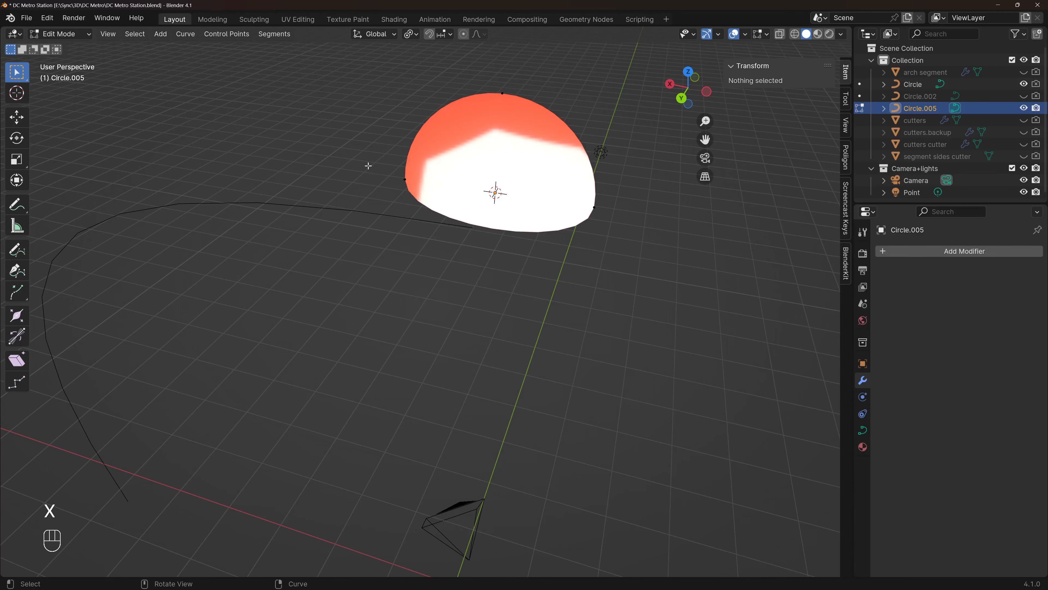
drag(368, 166, 654, 247)
middle_drag(654, 248, 433, 218)
key(x)
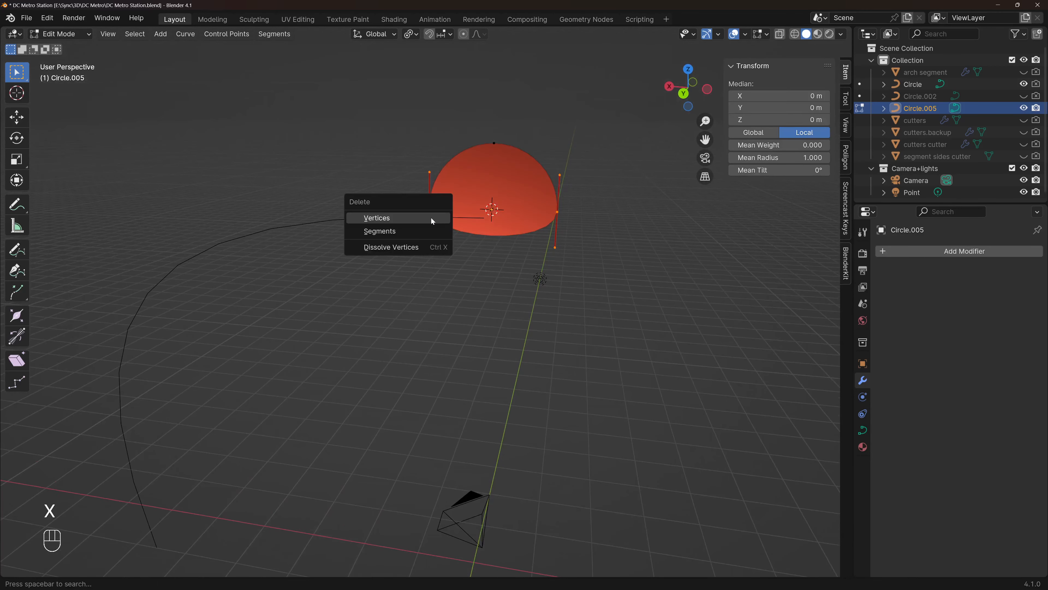
click(390, 232)
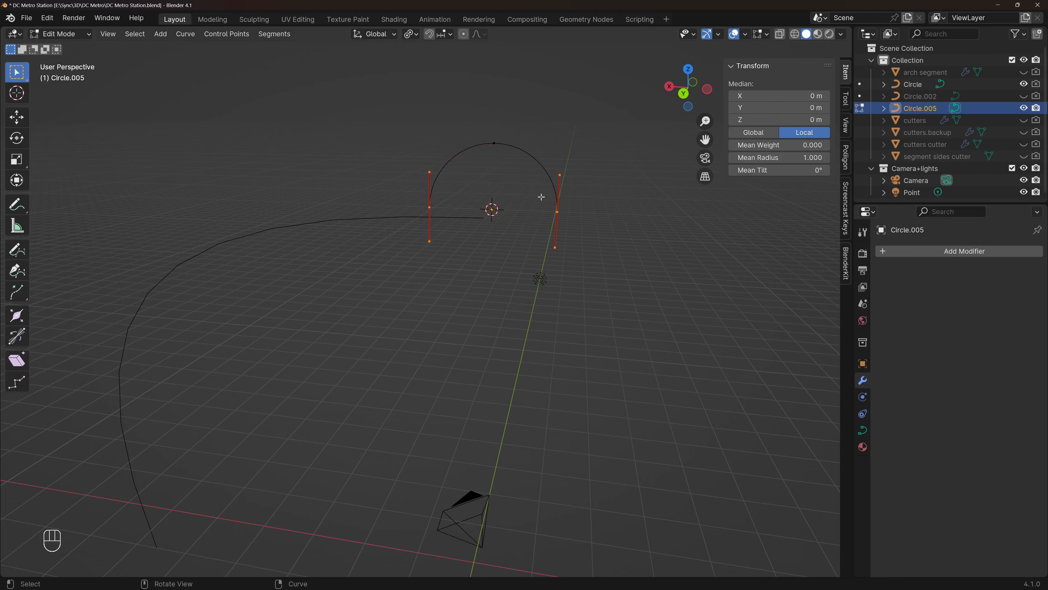
- Delete the half circle's side control point on the negative X side to leave a quarter arc, and return to Object Mode
drag(542, 197, 586, 244)
key(x)
click(572, 226)
key(Tab)
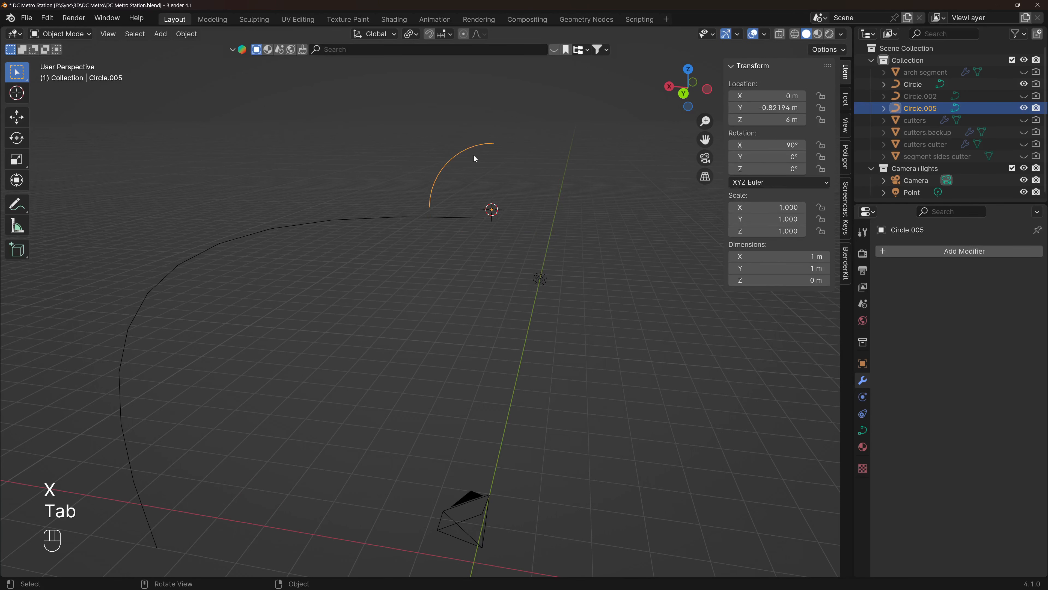
- Move the quarter arc up about 2 m along Z in the back orthographic view
scroll(499, 149, down, 2)
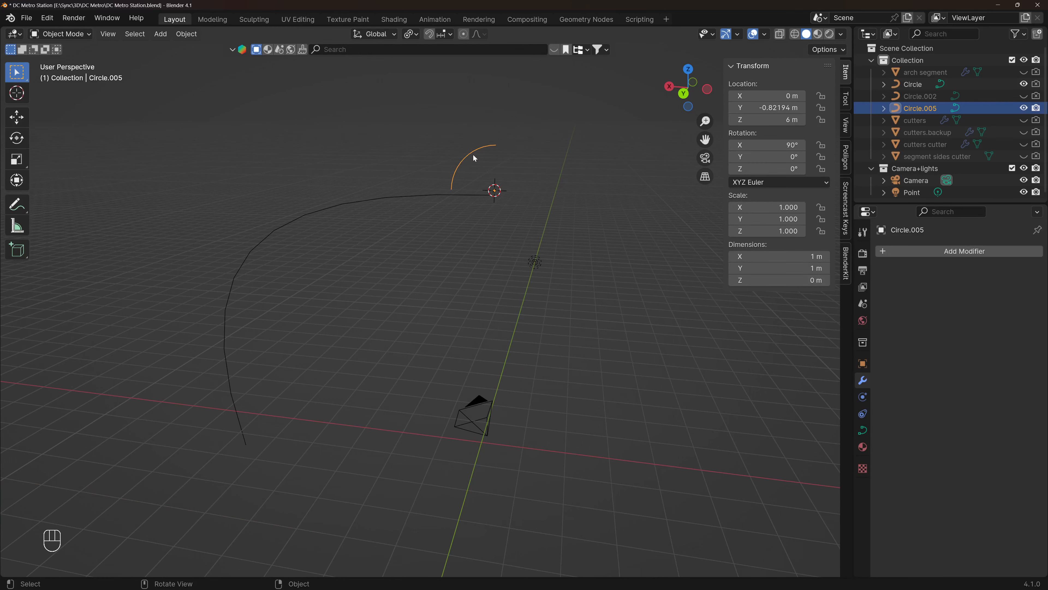
click(684, 93)
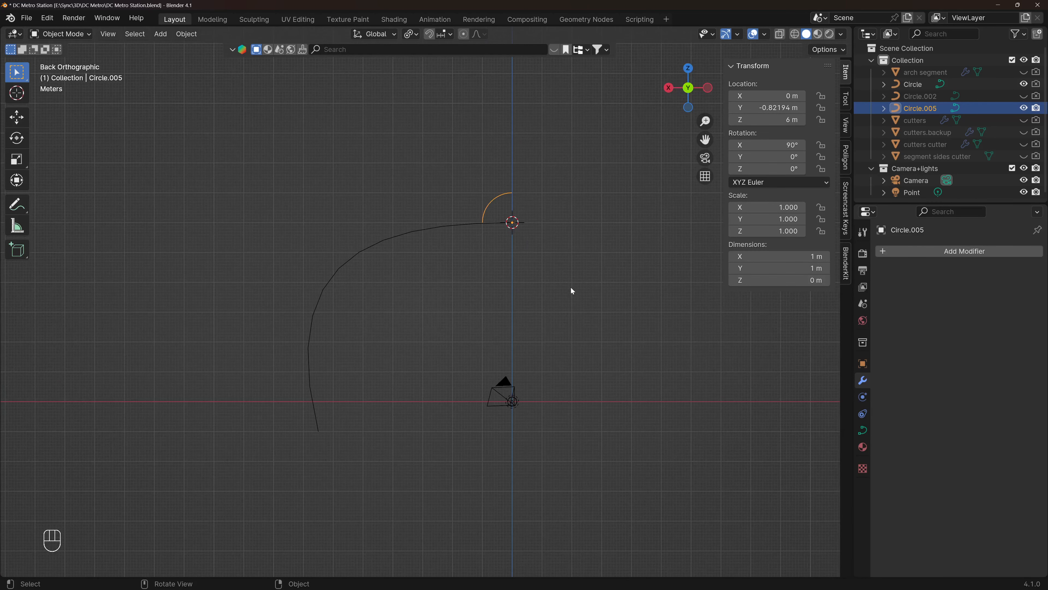
key(g)
key(z)
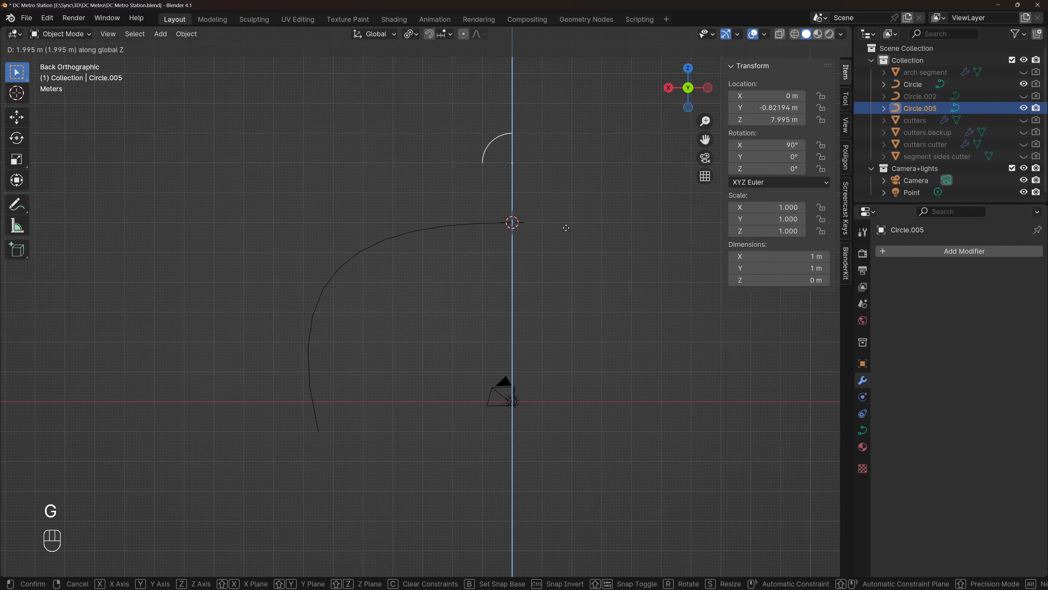
click(568, 227)
- Enter Edit Mode on the quarter arc and pull the upper handle of its lower control point up and outward
key(Tab)
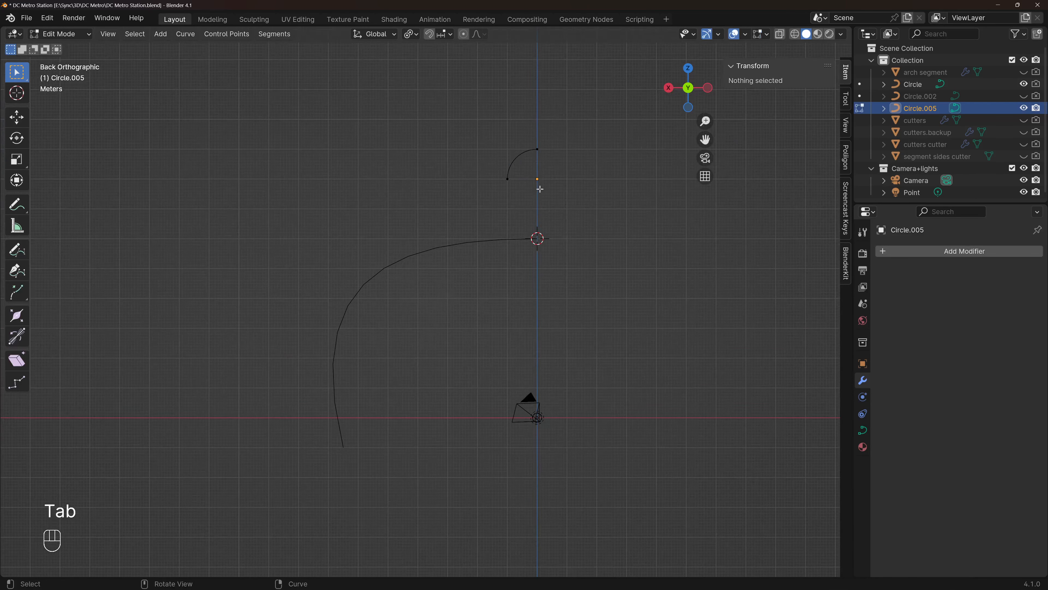
key(1)
scroll(530, 191, down, 1)
click(512, 181)
key(g)
right_click(498, 177)
click(507, 168)
key(g)
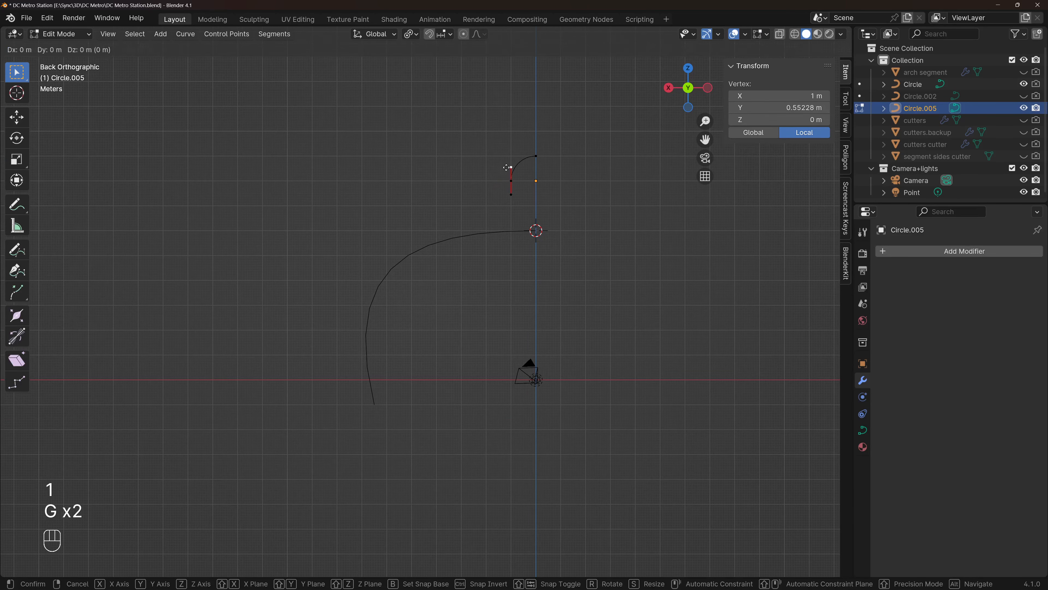
click(496, 157)
- Move the quarter arc's top control point up about 1 m and return to Object Mode
click(536, 156)
key(g)
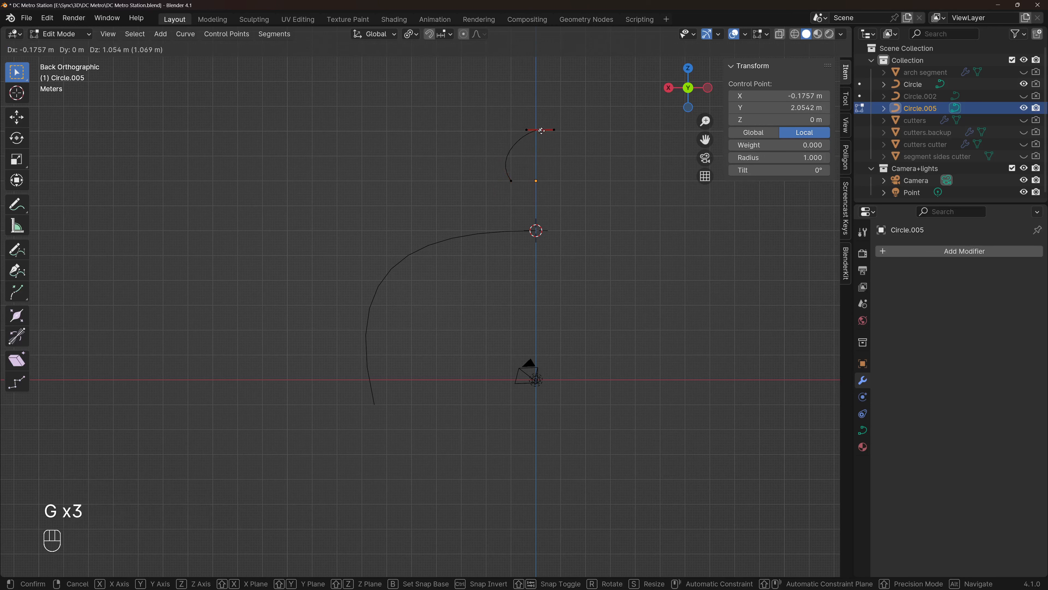
click(541, 131)
key(Tab)
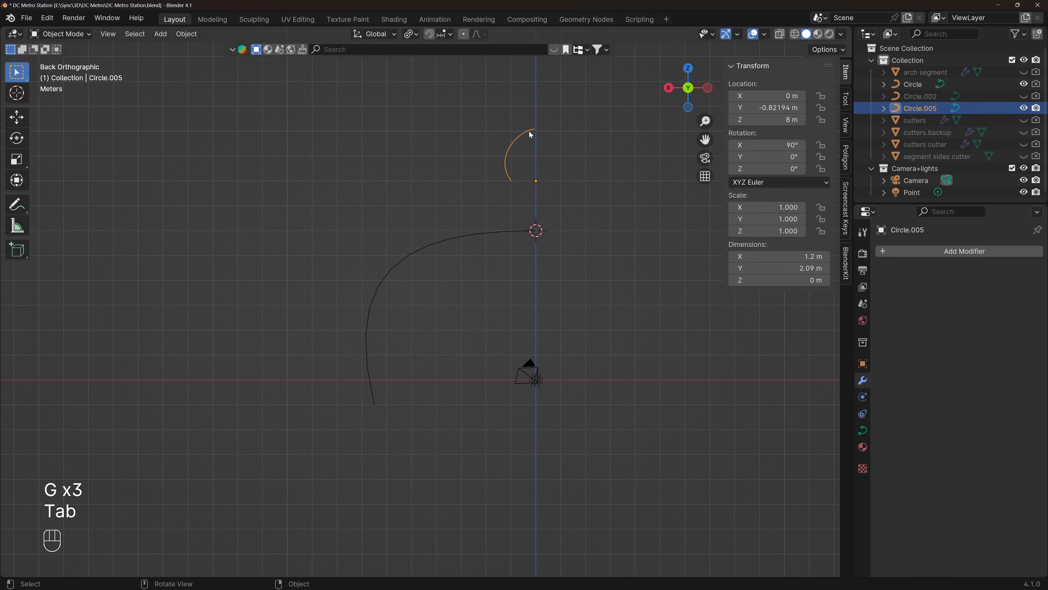
- Delete the small quarter arc and select the large arch curve
click(508, 236)
click(508, 229)
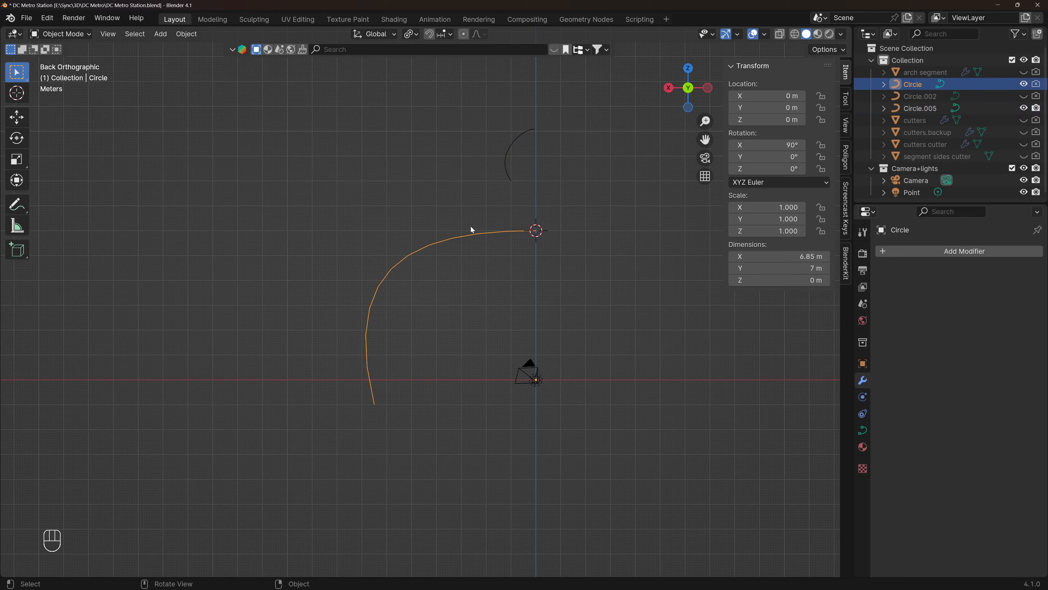
click(504, 167)
key(x)
click(487, 236)
- Examine the Global coordinates of the arch curve's end control points and their handles in Edit Mode
key(Tab)
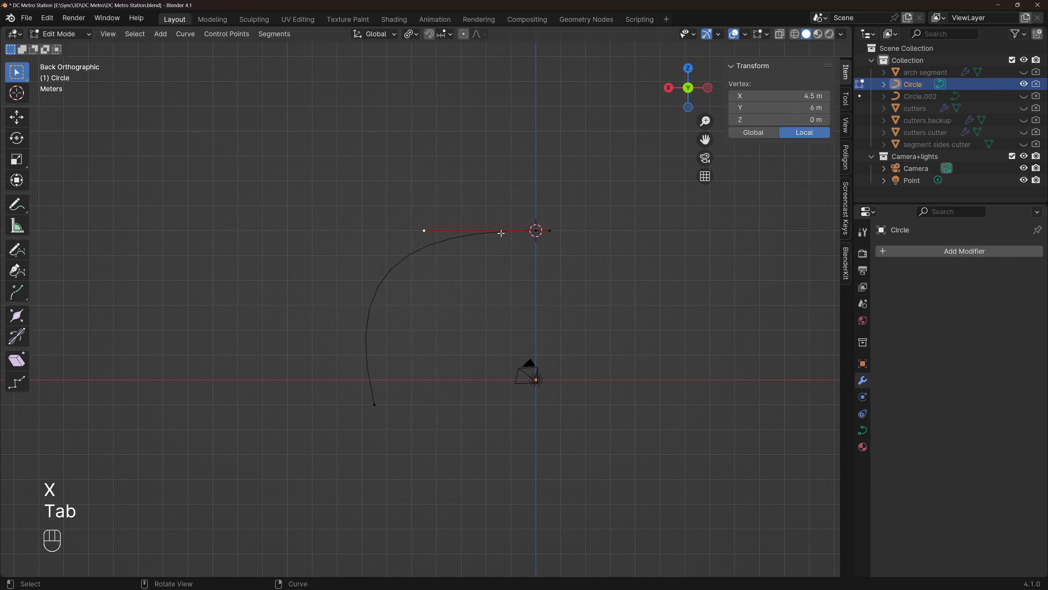
click(536, 230)
scroll(537, 229, up, 2)
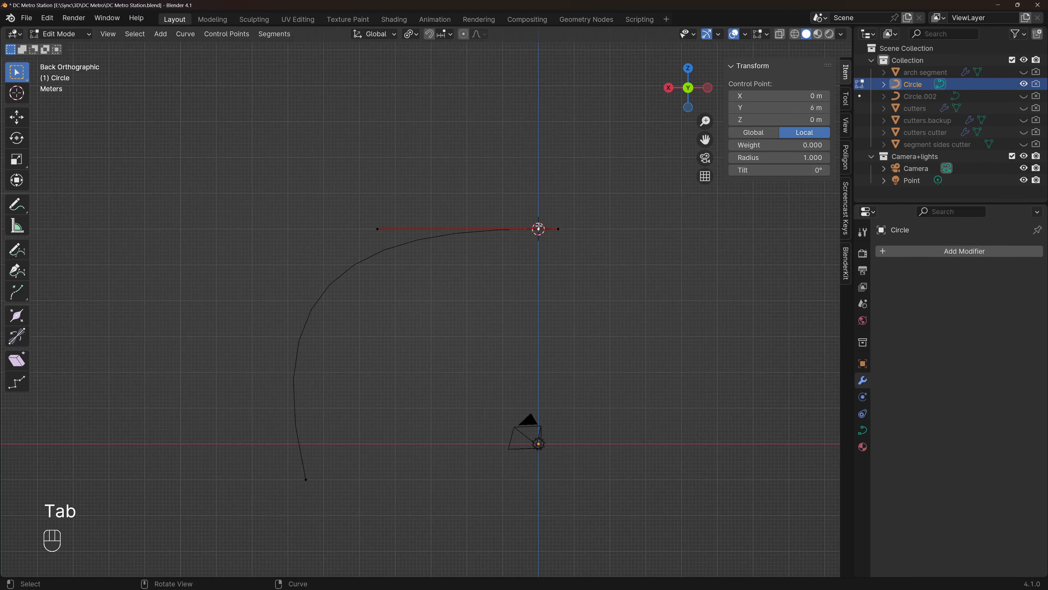
click(763, 133)
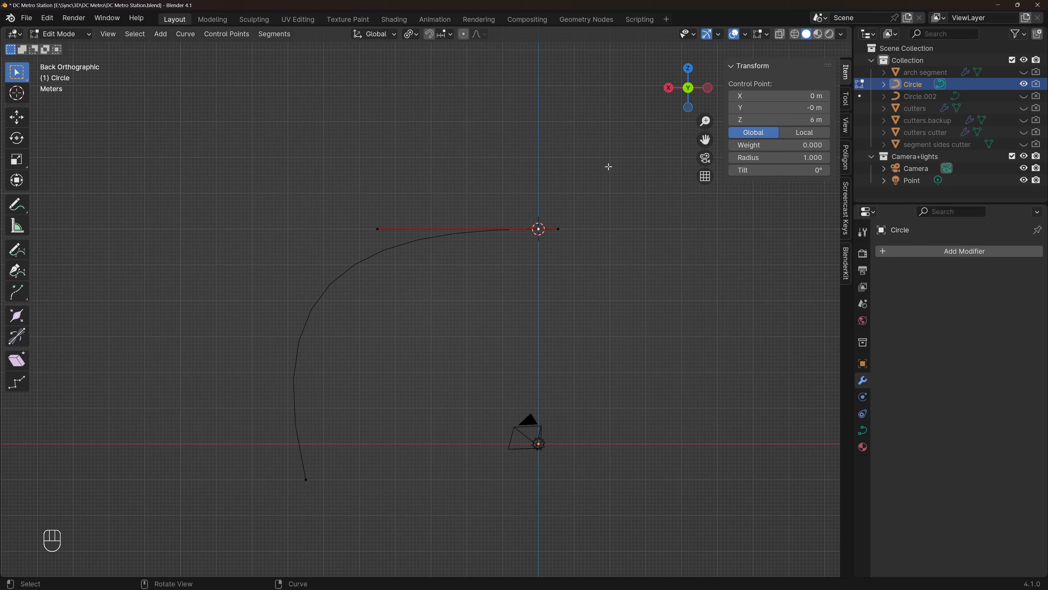
click(373, 241)
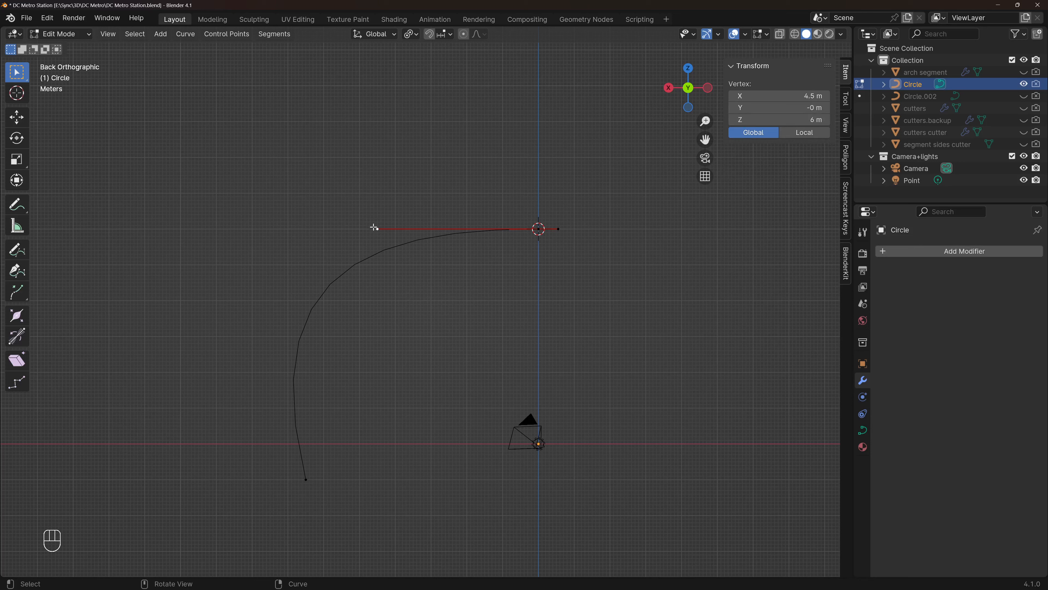
click(307, 481)
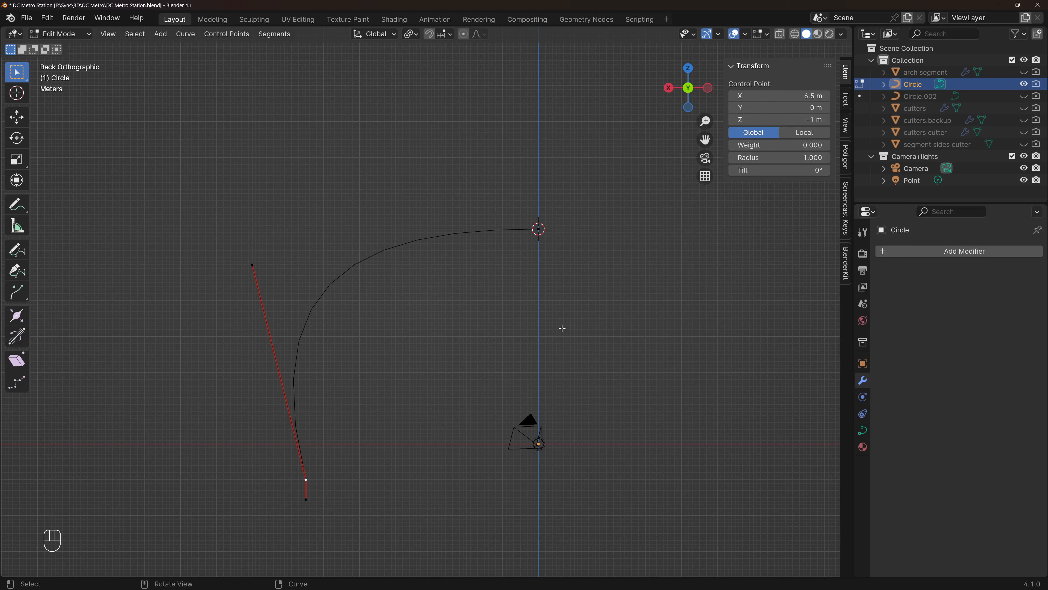
click(260, 276)
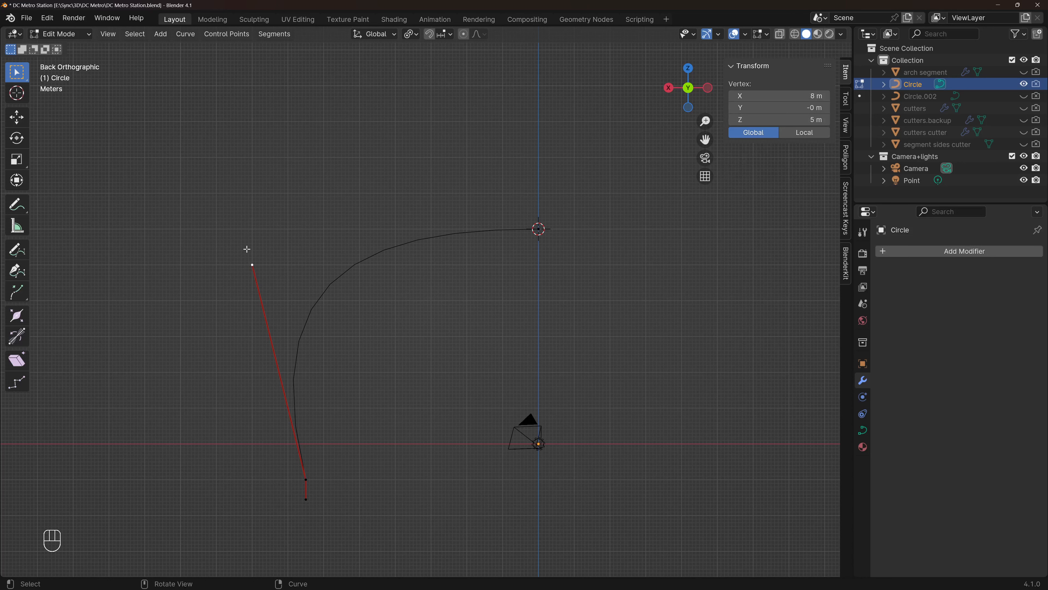
key(Tab)
- Duplicate the arch curve and move the copy up about 8.76 m along Z
middle_drag(256, 257, 297, 248)
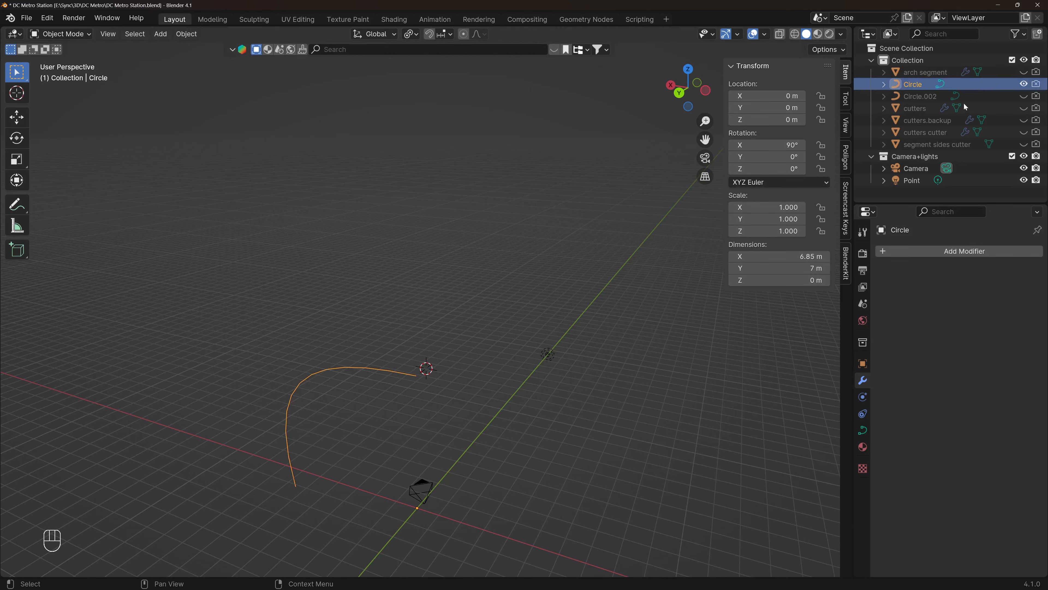
key(shift+d)
key(z)
click(426, 159)
scroll(269, 180, up, 2)
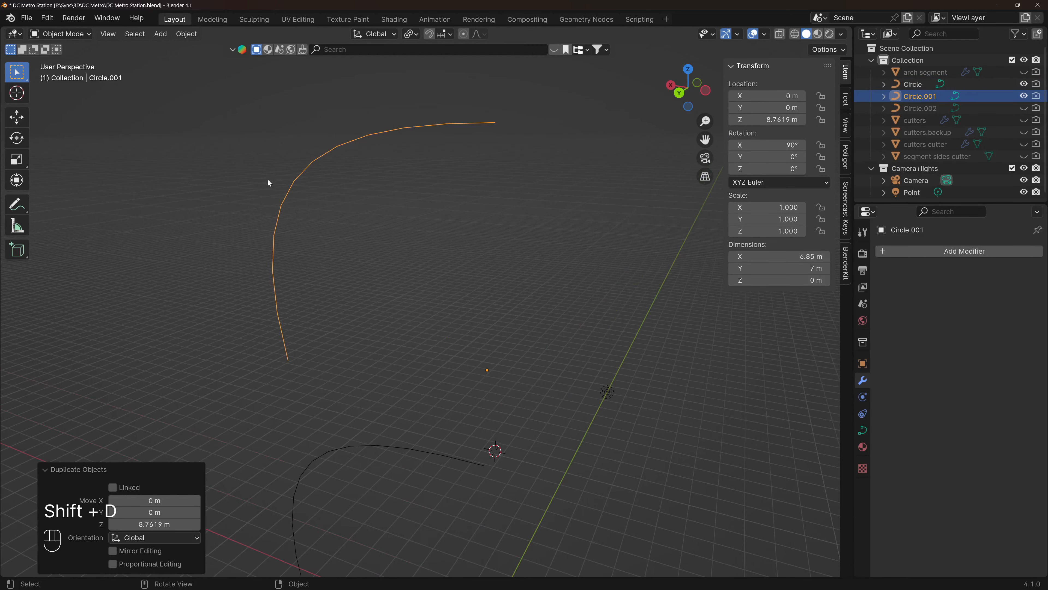
- Convert the duplicated arch curve to a mesh
key(Tab)
key(Tab)
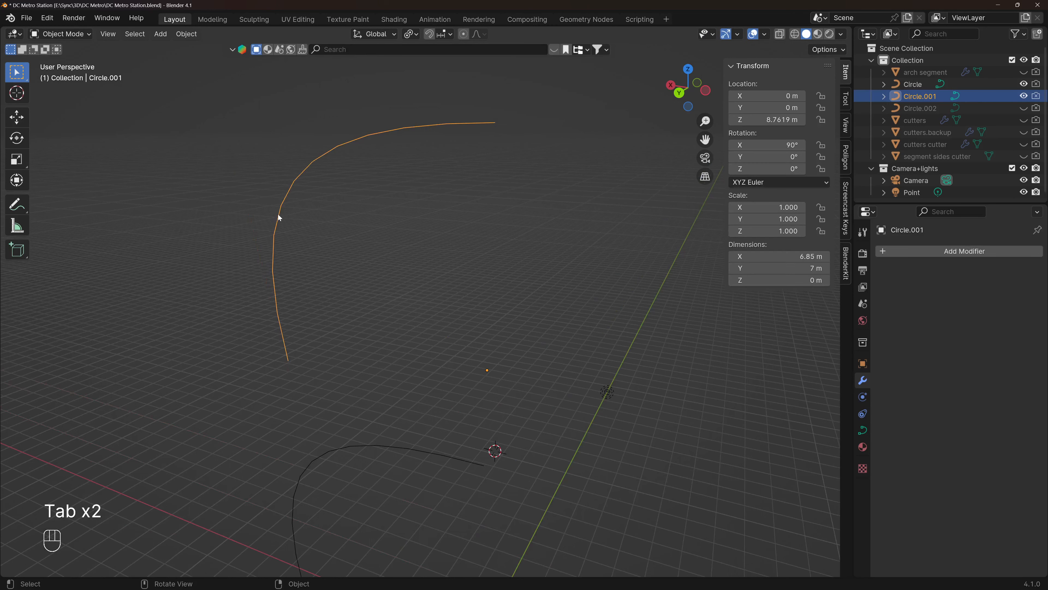
right_click(278, 210)
mouse_move(279, 212)
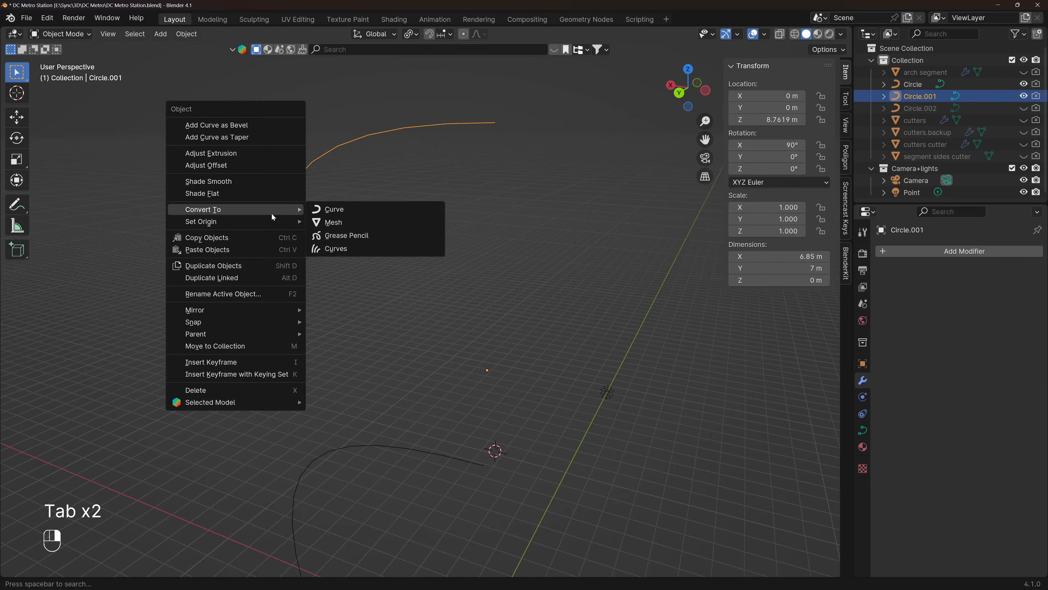
click(329, 219)
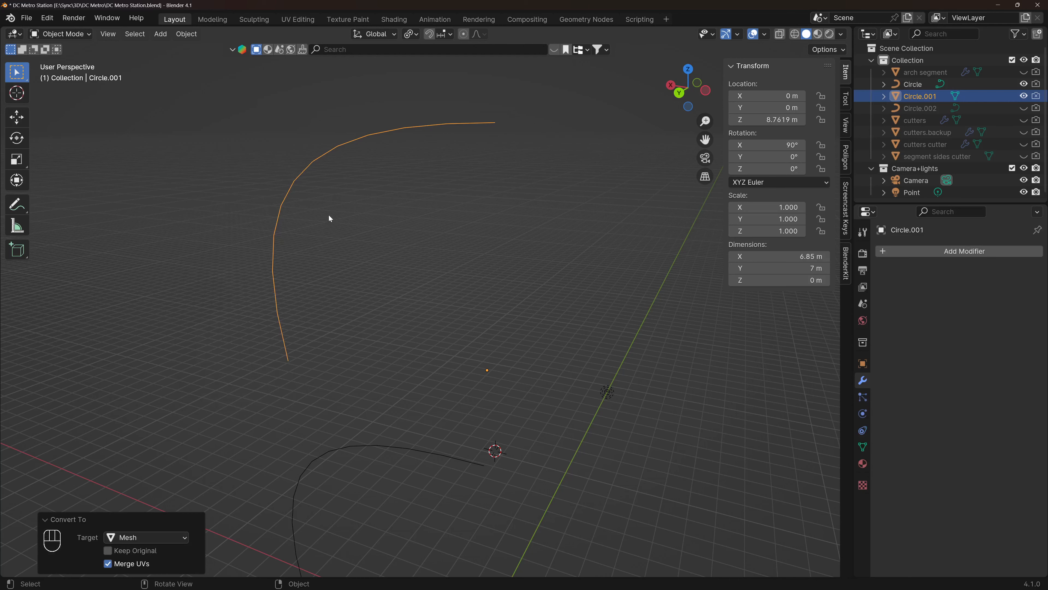
- Check individual edges along the converted arch mesh in edge select mode and select all of its edges
scroll(326, 231, down, 2)
key(Tab)
key(2)
click(351, 198)
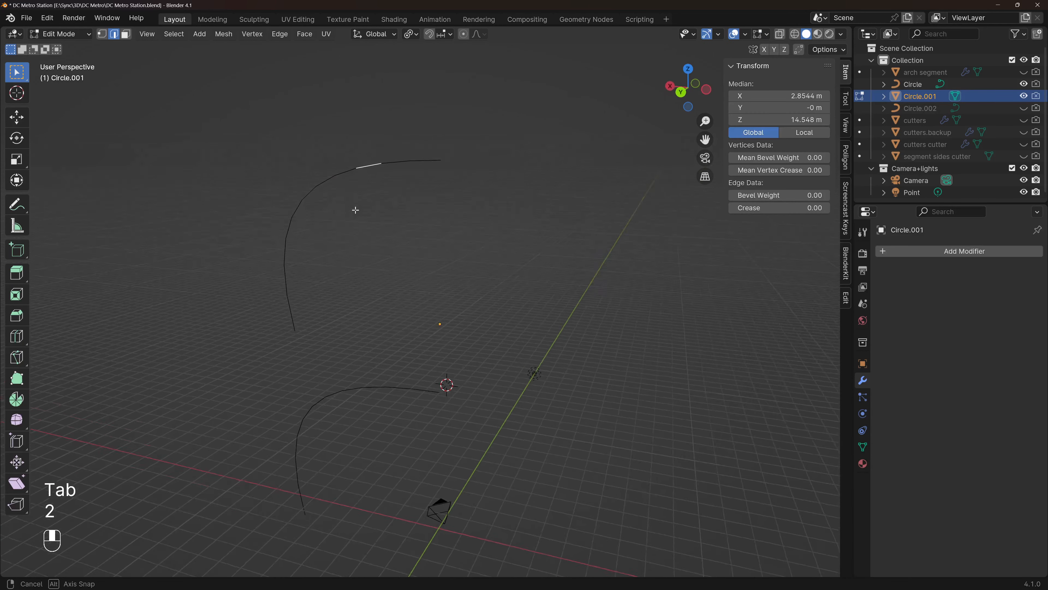
middle_drag(356, 210, 381, 199)
click(302, 190)
click(277, 215)
click(269, 238)
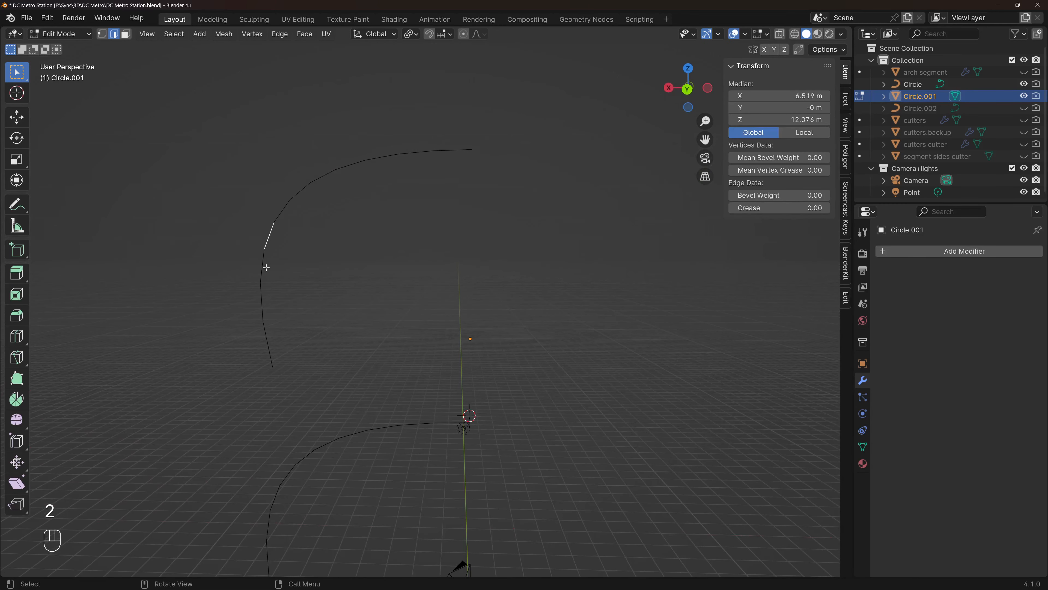
click(268, 351)
key(a)
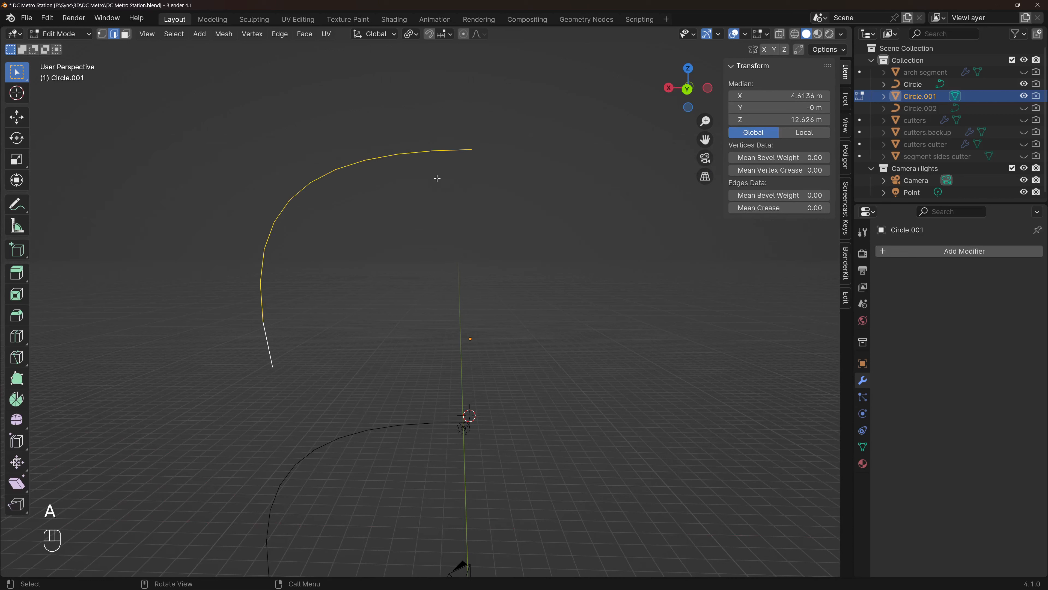
- Check the LoopTools add-on by searching the add-on preferences for "loop"
right_click(452, 150)
mouse_move(432, 163)
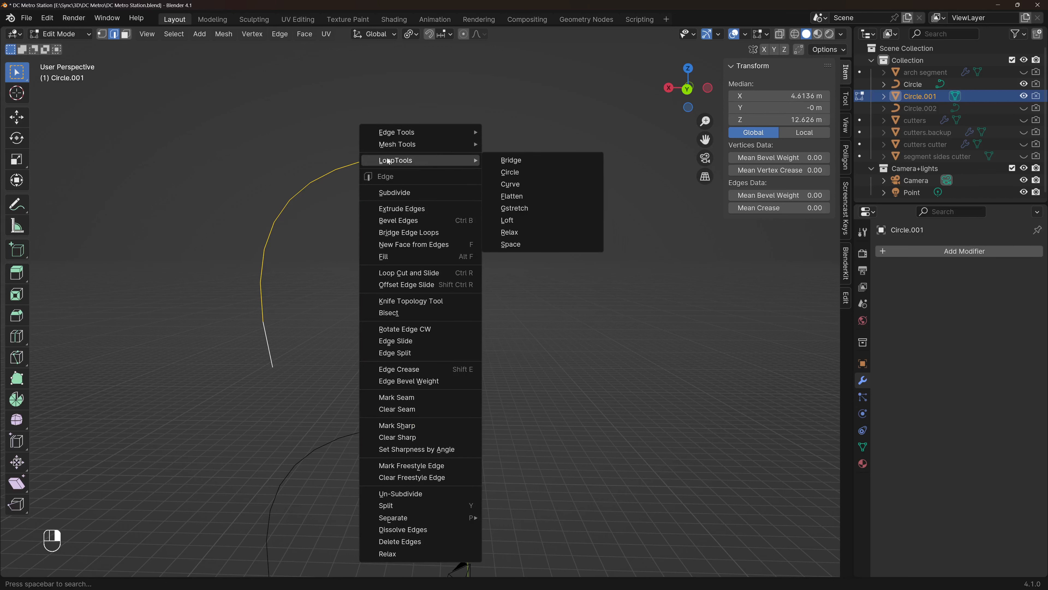
click(47, 17)
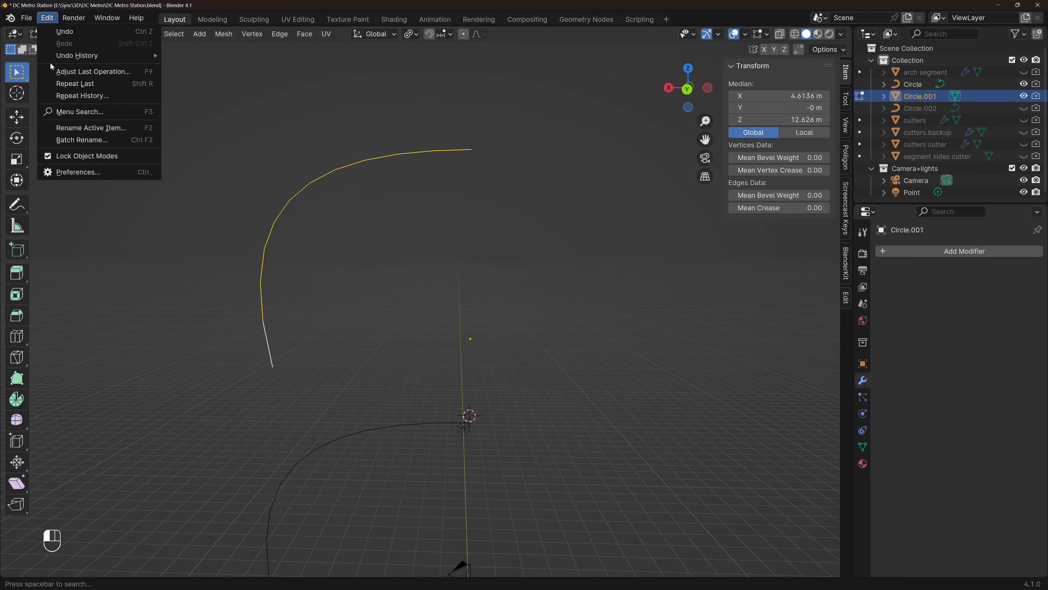
click(72, 172)
click(356, 38)
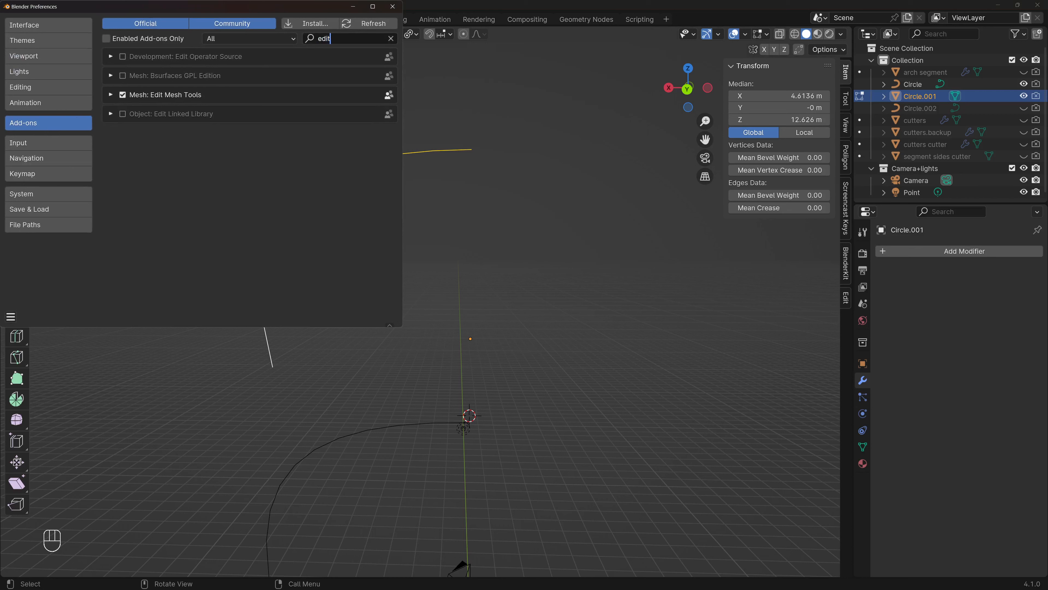
text(loop)
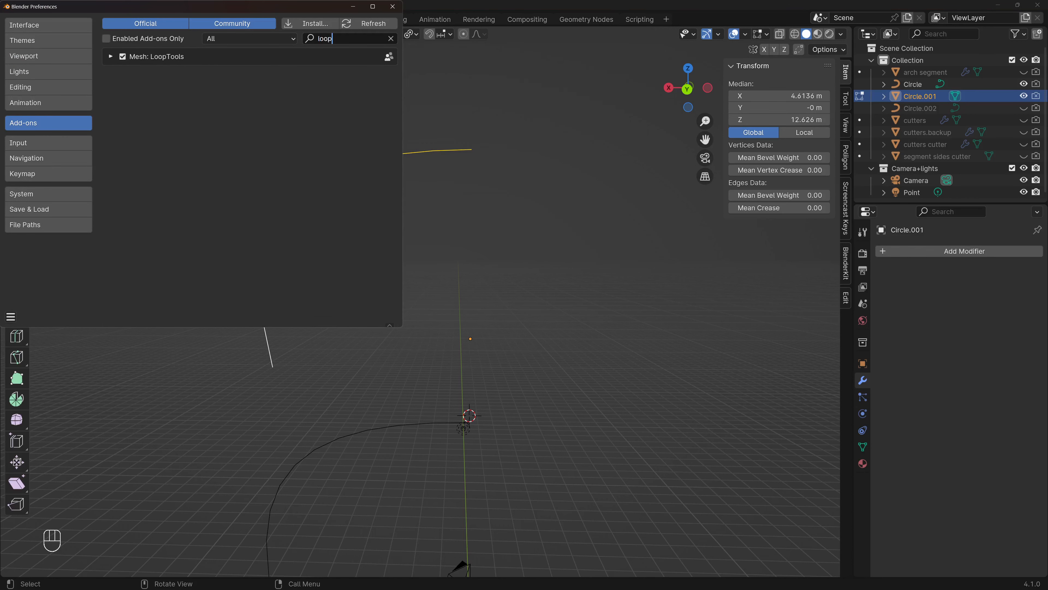
click(393, 6)
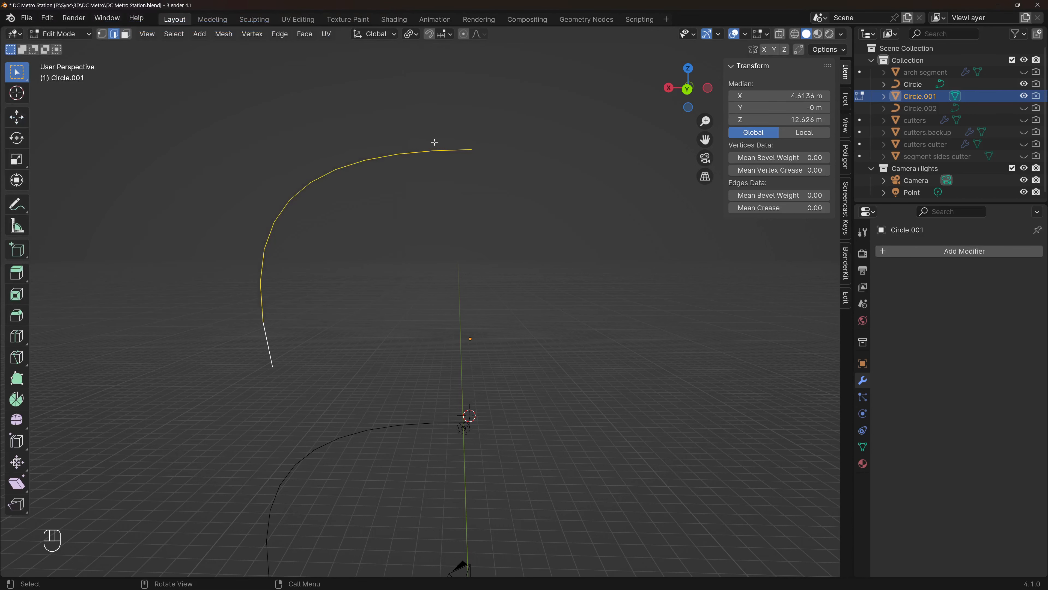
- Even out the lengths of the converted arch's edges with LoopTools Space and pick one lower edge to check
right_click(447, 152)
mouse_move(428, 162)
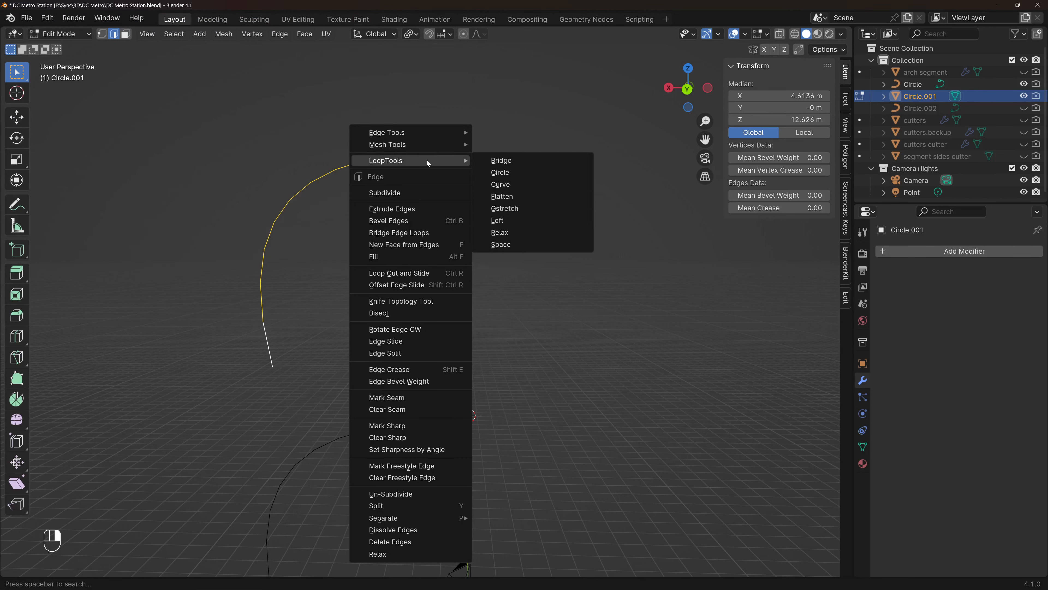
click(516, 245)
key(Tab)
key(Tab)
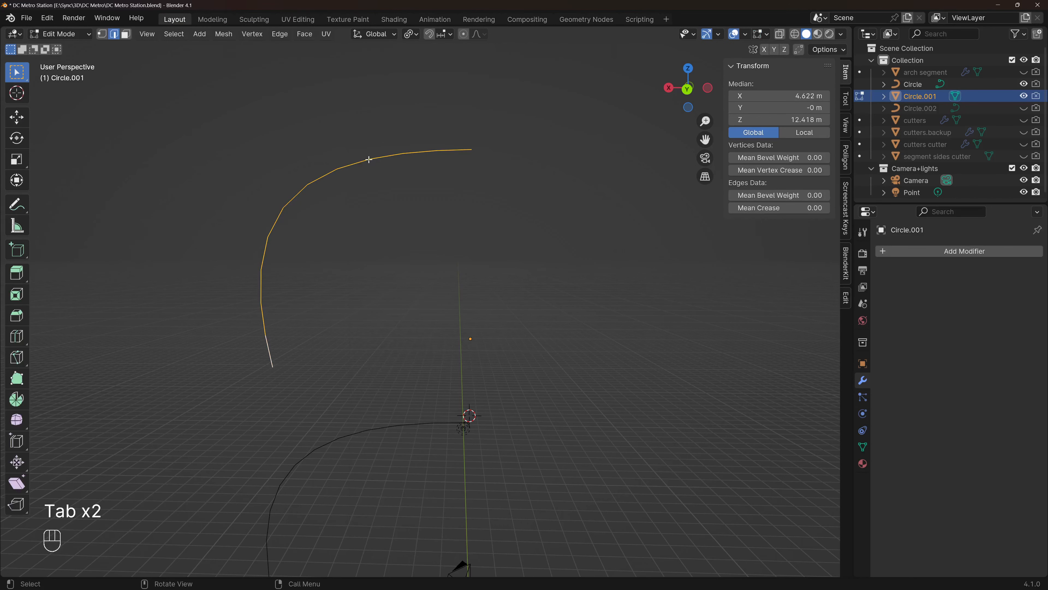
key(2)
click(263, 314)
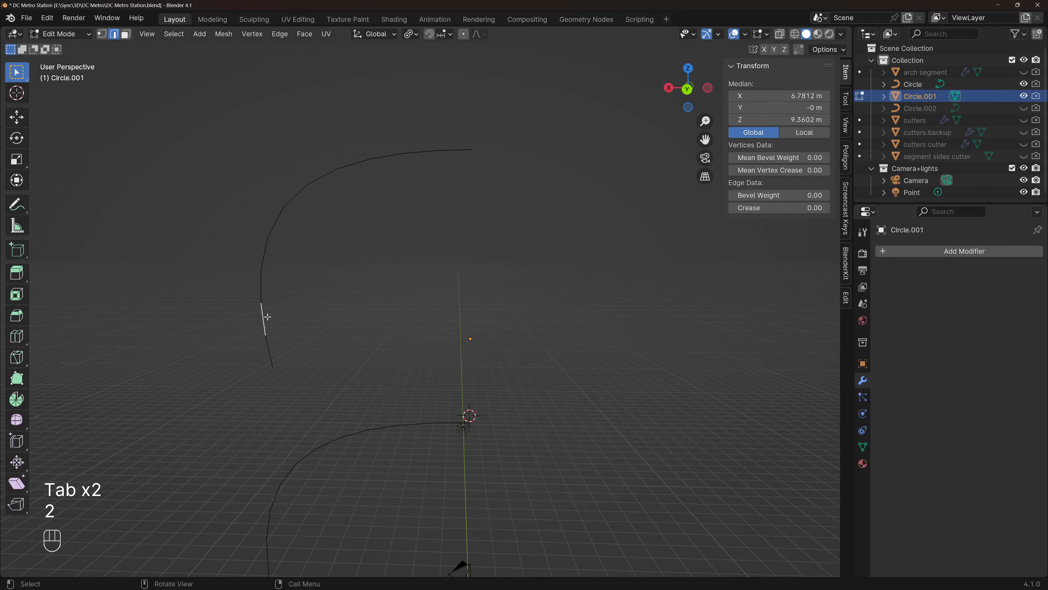
- Unhide the arch segment object and return the converted arch mesh to Object Mode
middle_drag(268, 281, 322, 256)
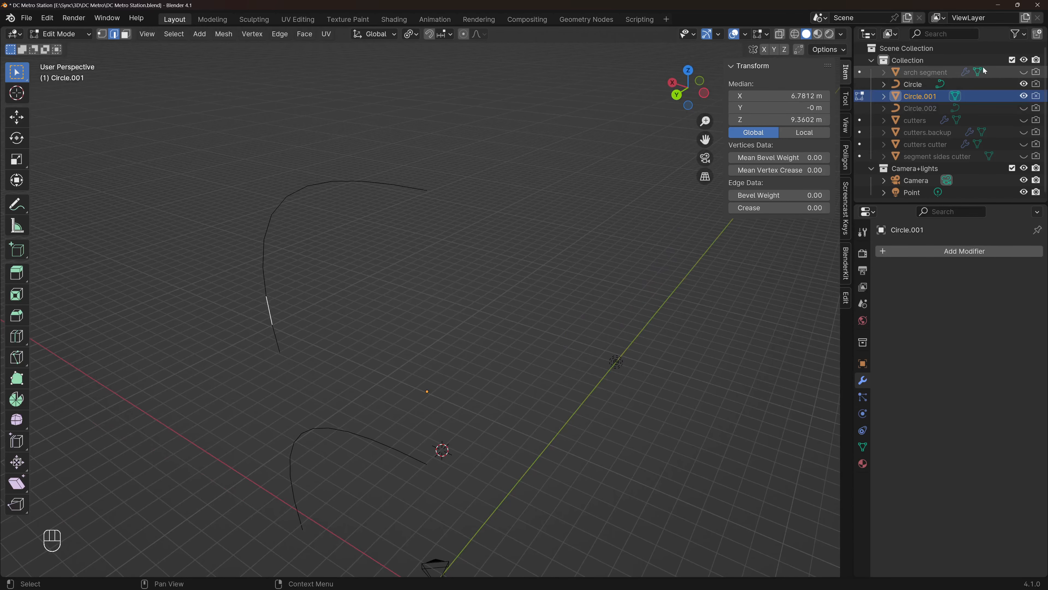
click(1023, 72)
key(Tab)
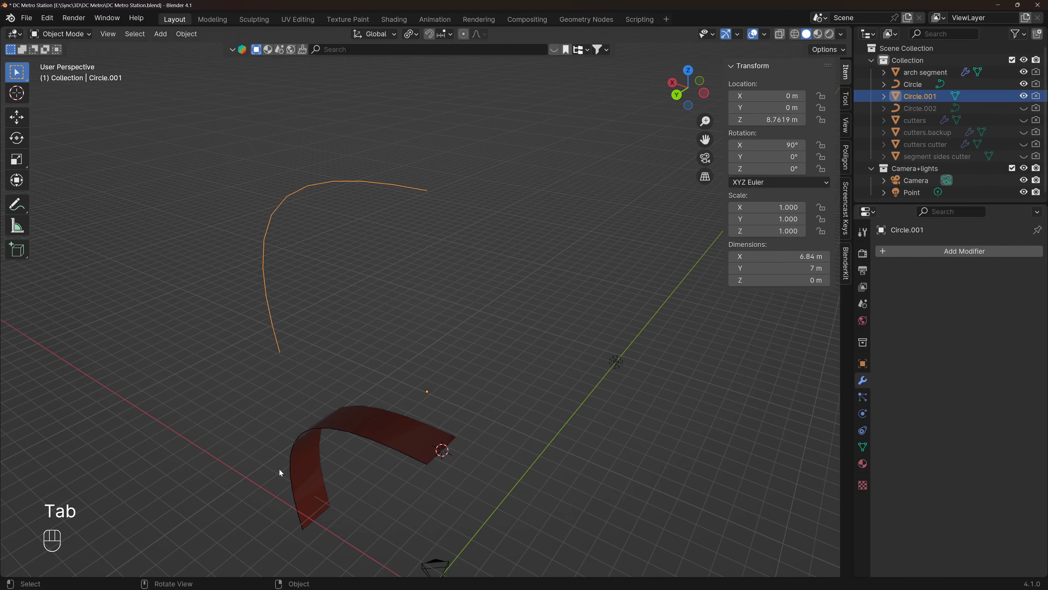
- Examine the bottom end edge and the lowest side edge of the arch segment in Edit Mode with edge selection
scroll(309, 509, up, 5)
click(310, 508)
key(Tab)
key(2)
click(298, 550)
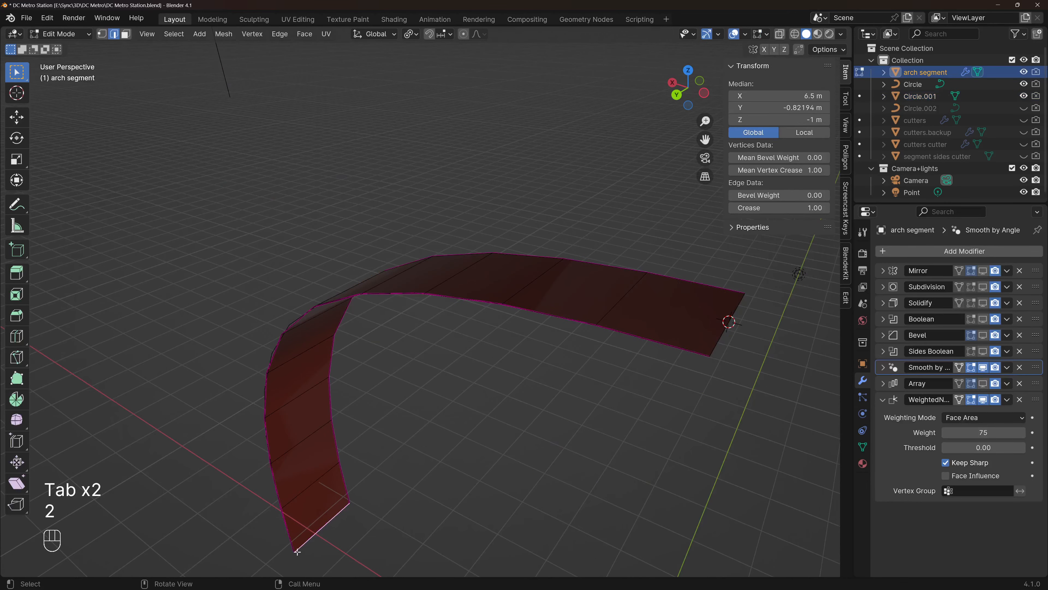
click(286, 526)
key(2)
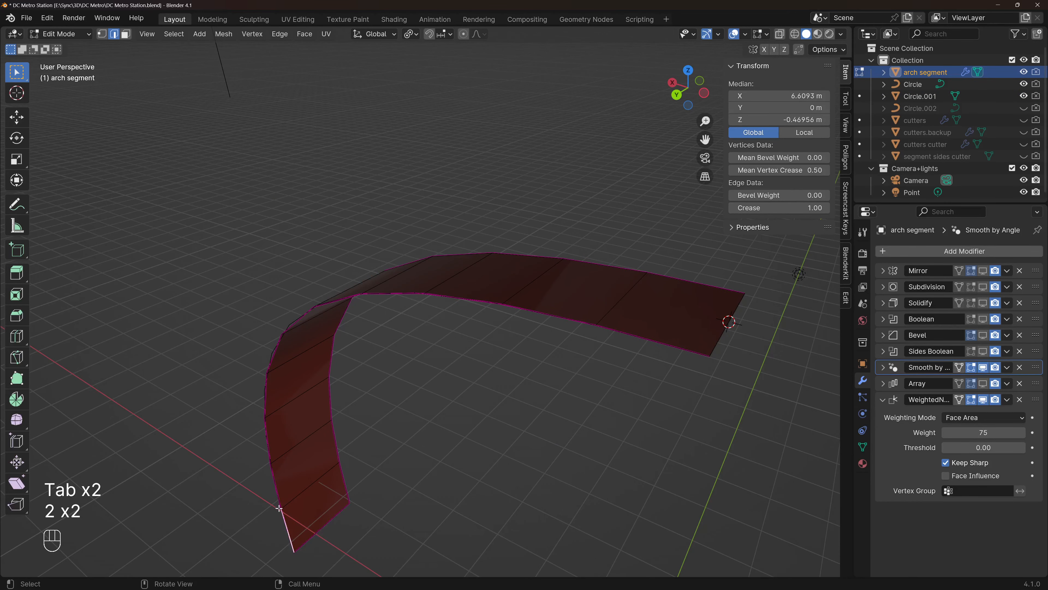
middle_drag(281, 516, 280, 518)
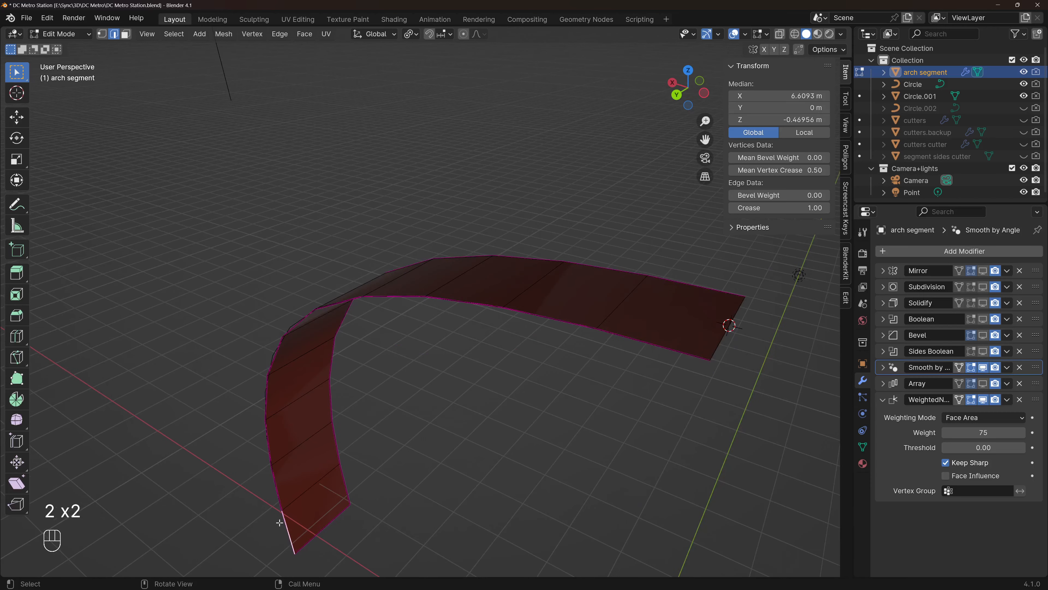
scroll(292, 548, down, 3)
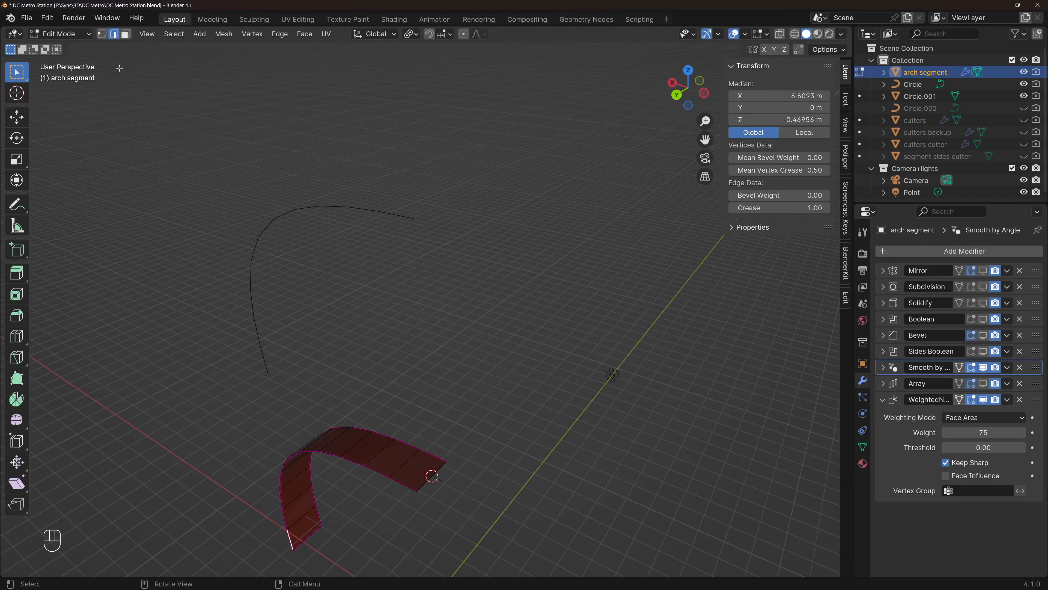
- Look up the Edit Mesh Tools add-on in the add-on preferences by searching for "ed"
click(48, 18)
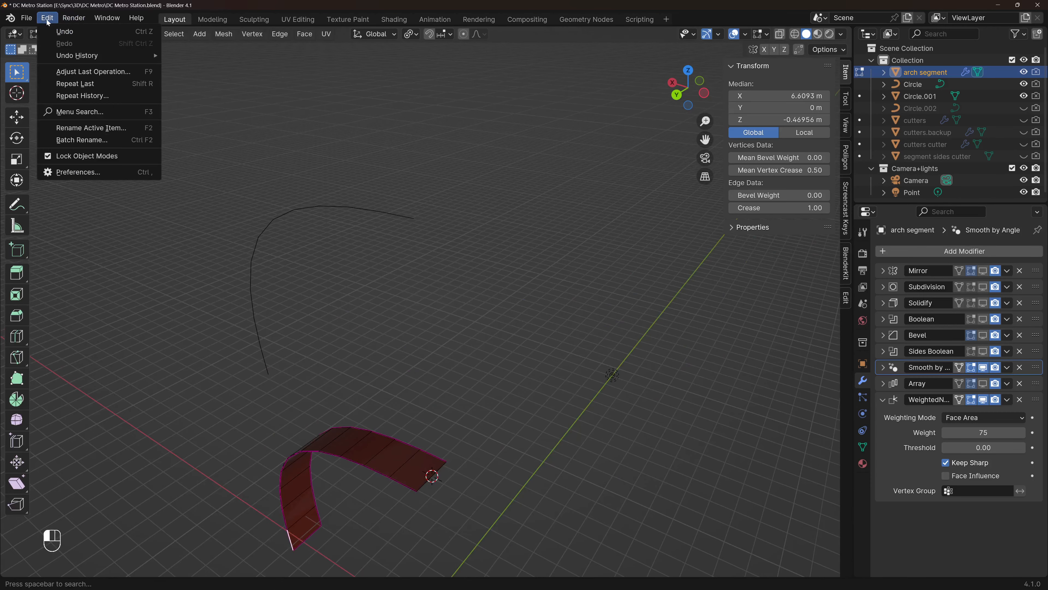
click(78, 171)
click(350, 39)
text(ed)
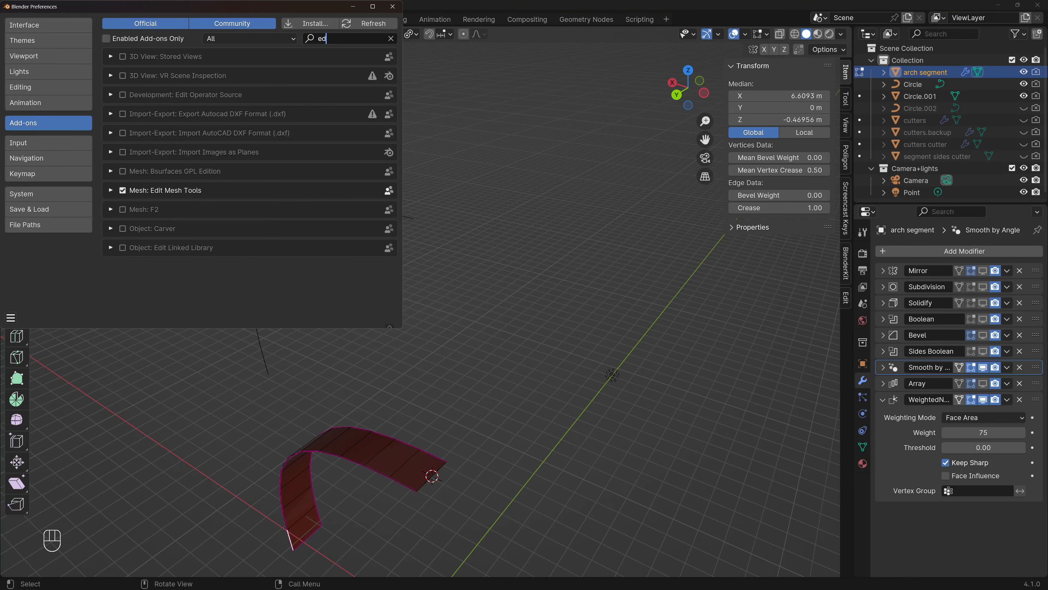
click(392, 7)
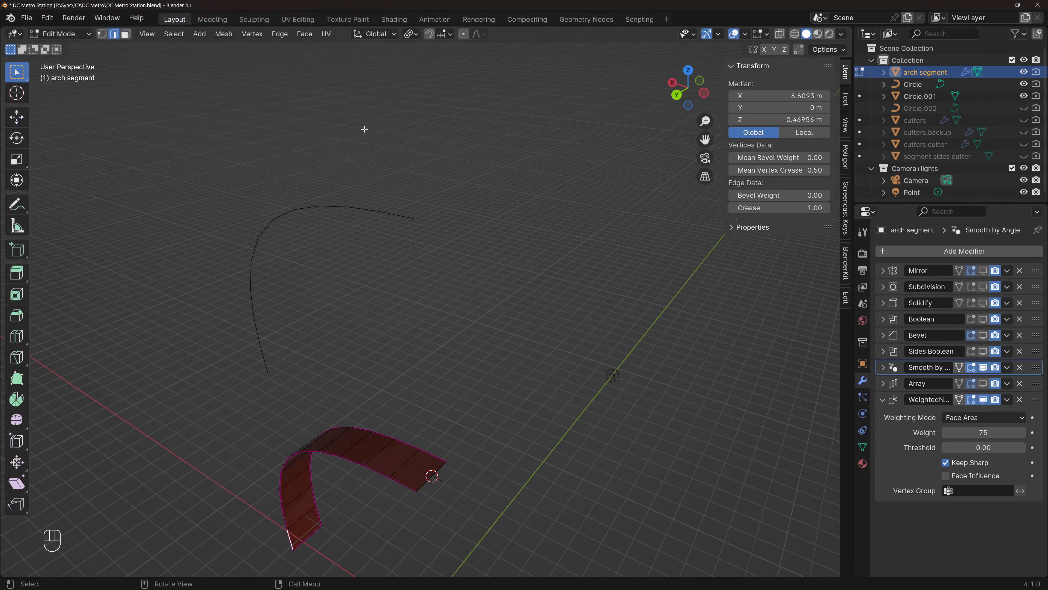
- Switch Edit Mode from the arch segment to the converted arch mesh and select the edge at its upper end
click(400, 215)
key(Tab)
click(399, 216)
key(Tab)
key(2)
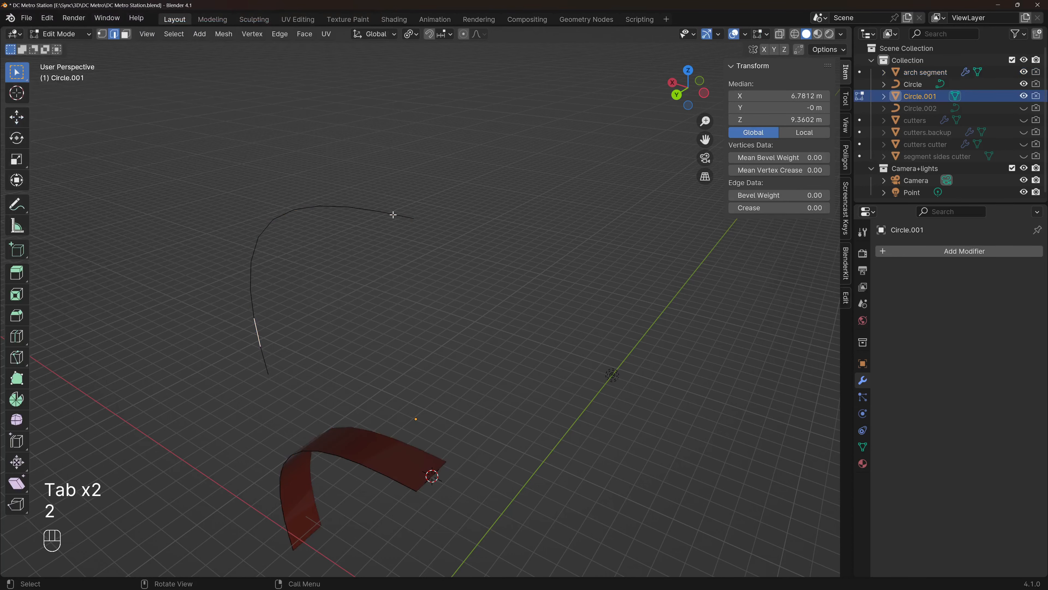
click(395, 215)
scroll(392, 213, up, 2)
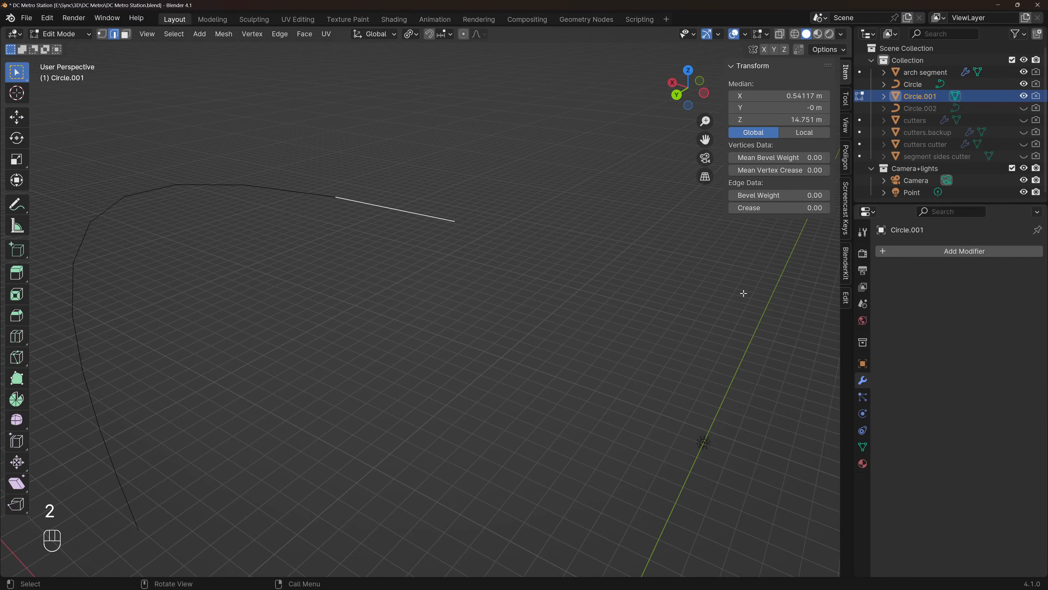
- Read and copy the selected edge's length using the Set Edge Length tool from Mesh Tools, keeping the length as is
key(n)
key(n)
click(846, 298)
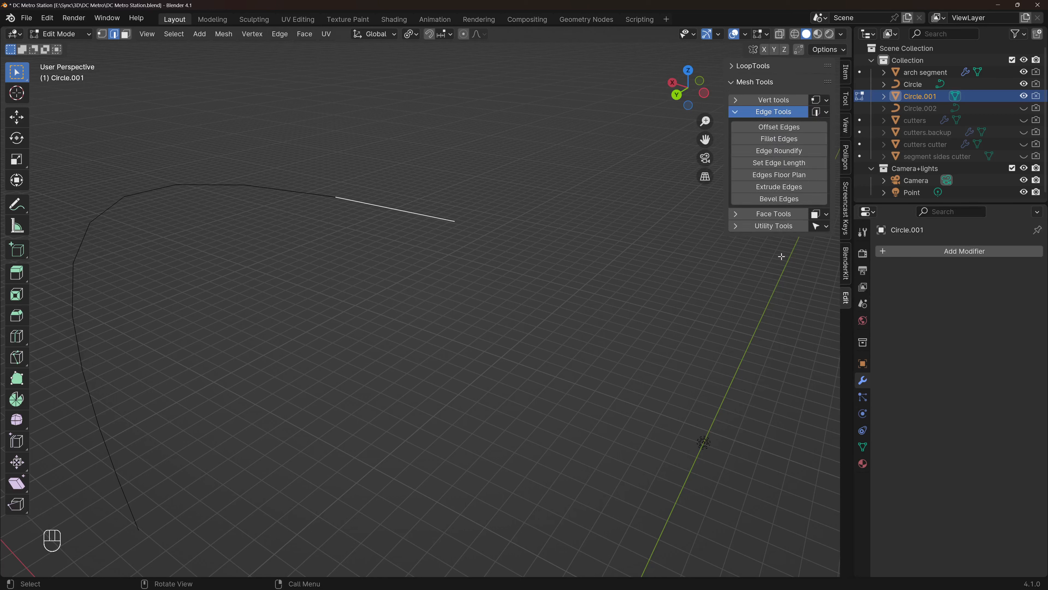
click(752, 115)
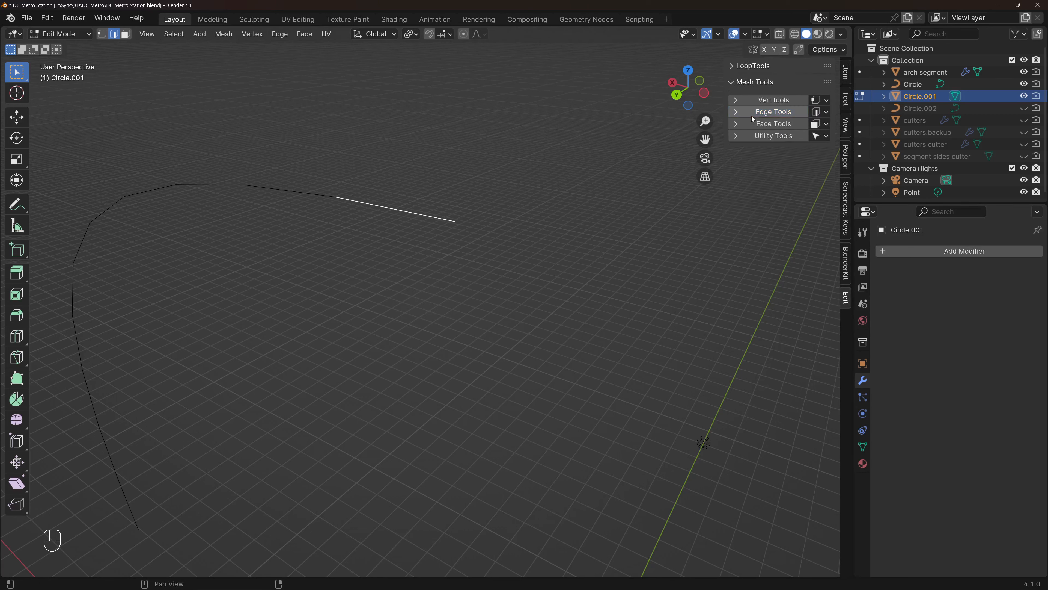
click(743, 82)
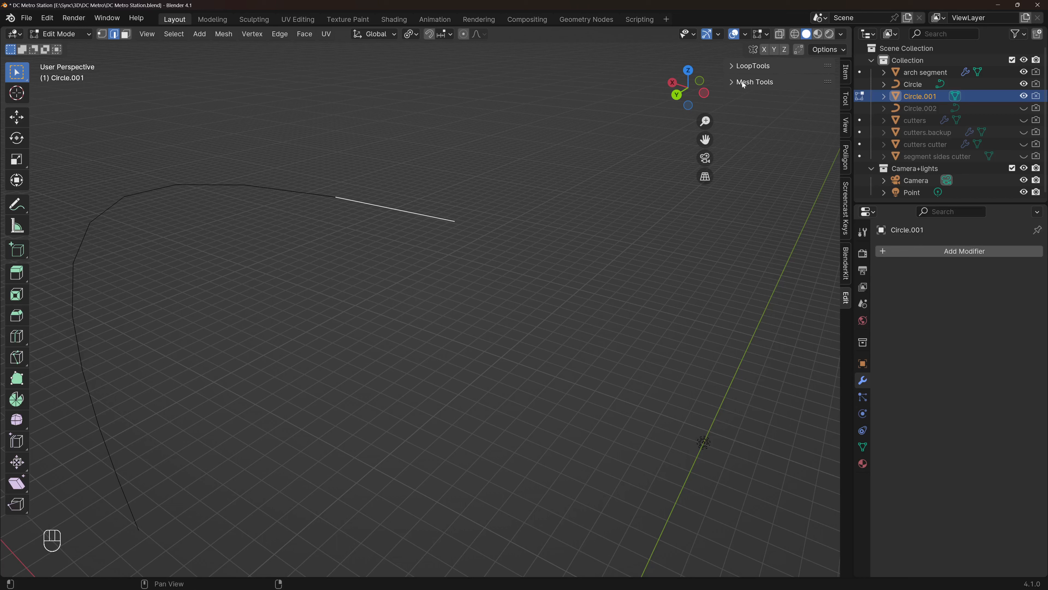
click(757, 82)
click(766, 114)
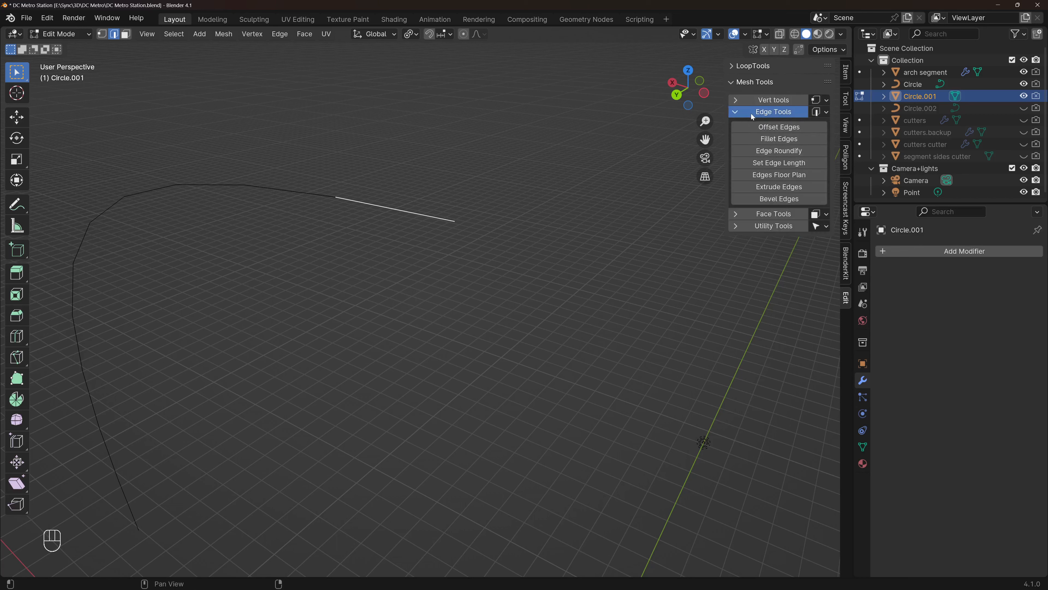
click(781, 163)
click(875, 205)
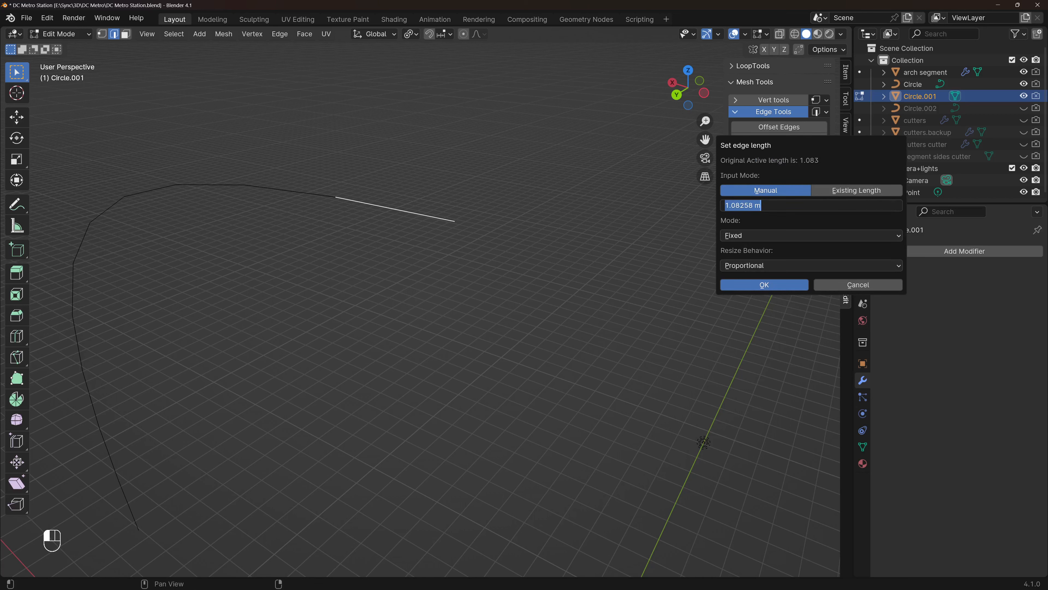
key(Return)
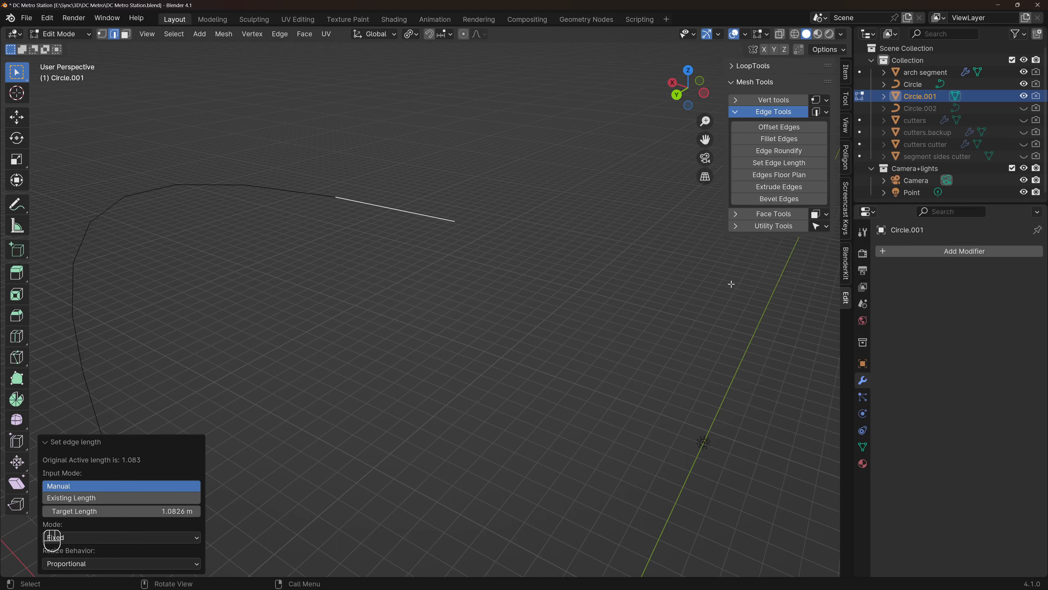
- Extrude all edges of the arch mesh along global Y by -1.08258 m*1.5
key(a)
key(e)
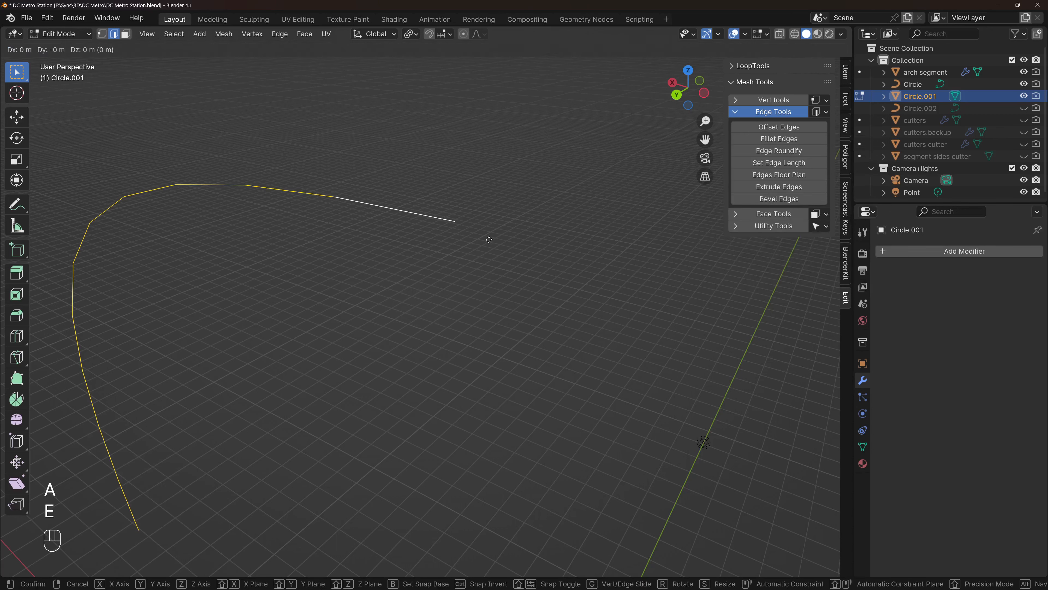
key(y)
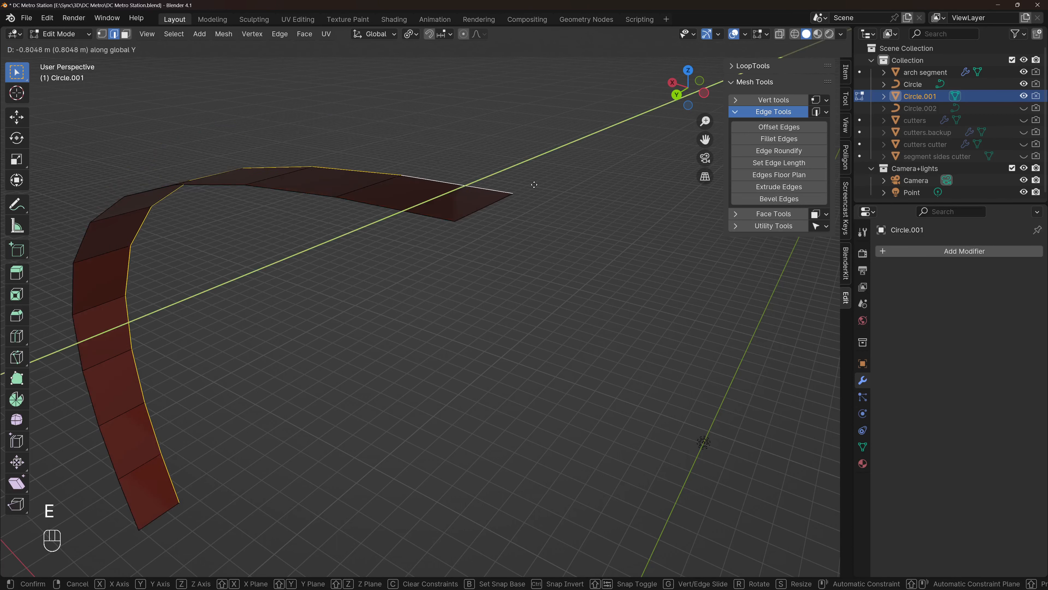
text(1.08258)
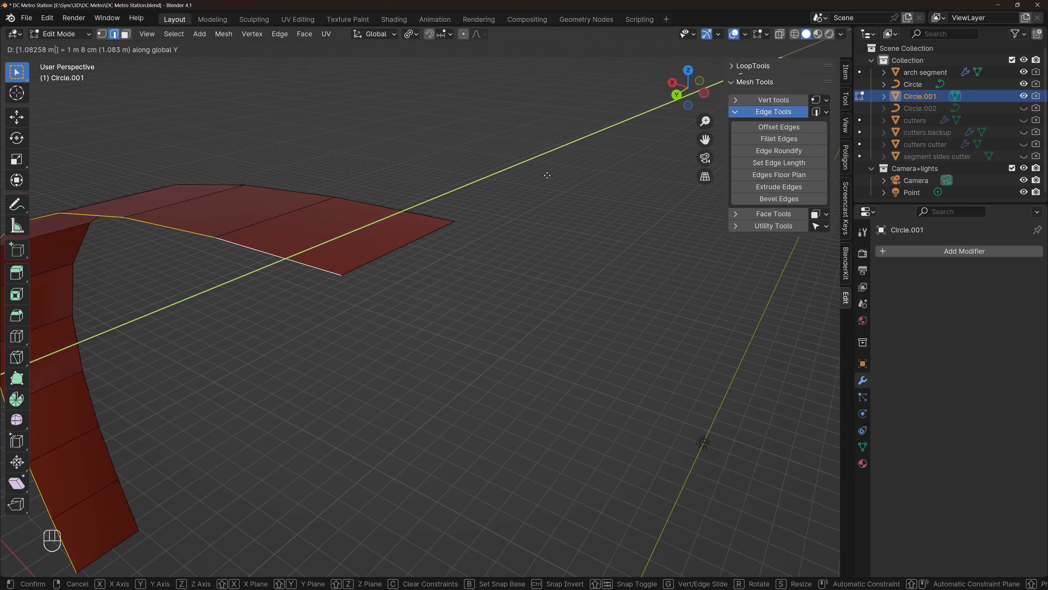
key(shift)
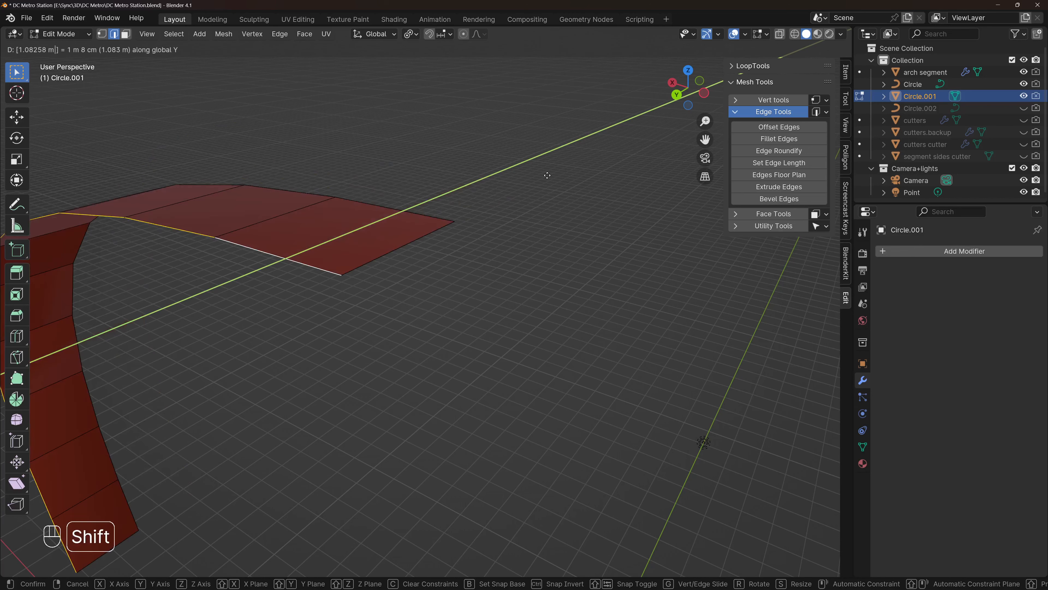
text(*)
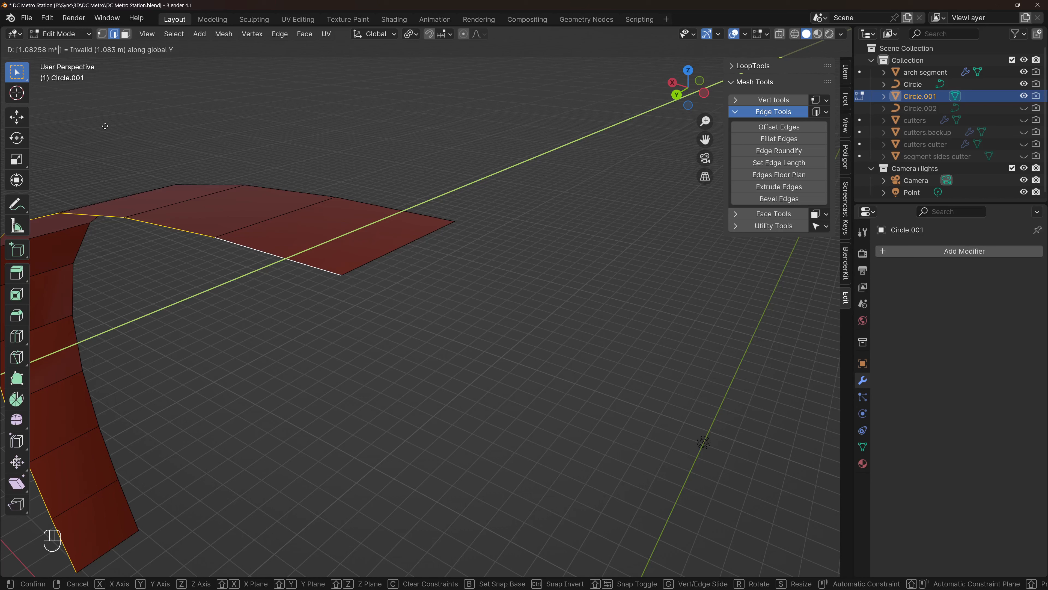
text(1.5)
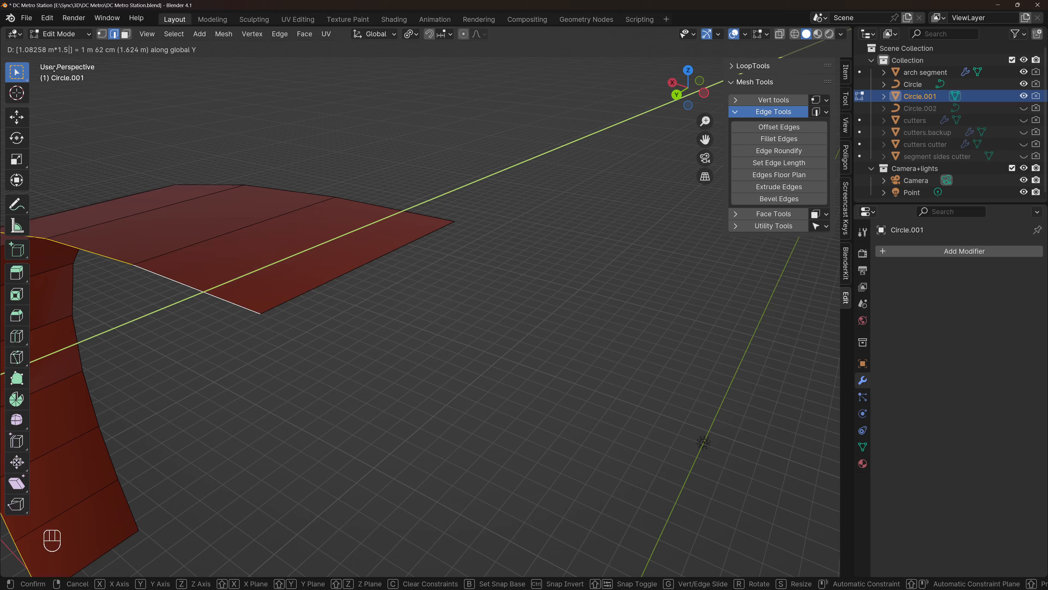
key(Left)
key(Left)
key(Left)
key(Left)
key(Left)
key(Left)
key(Left)
key(Left)
key(Left)
key(Left)
key(Left)
key(Left)
key(Left)
text(-)
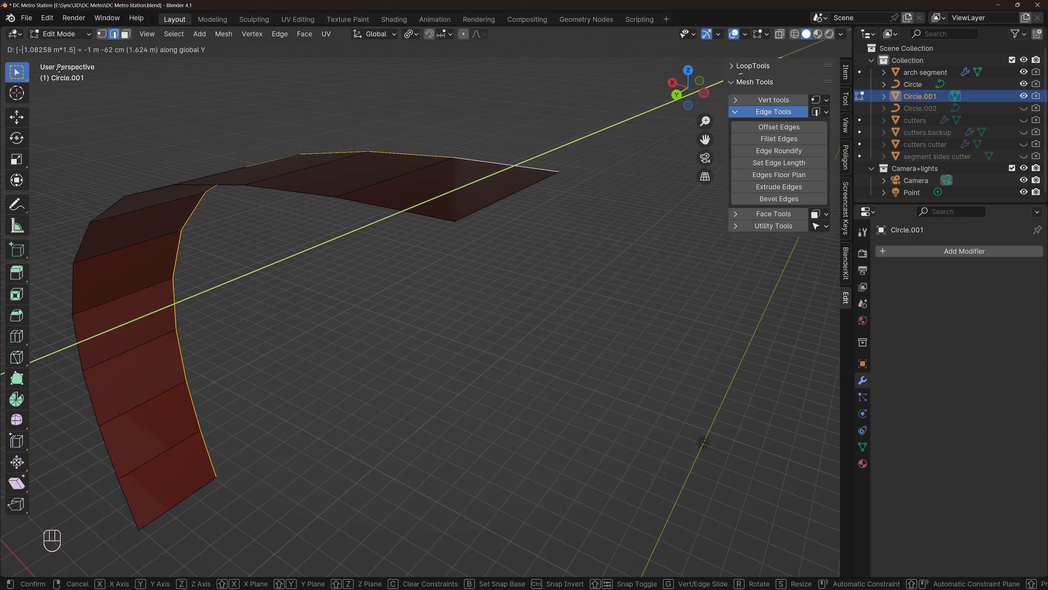
key(Return)
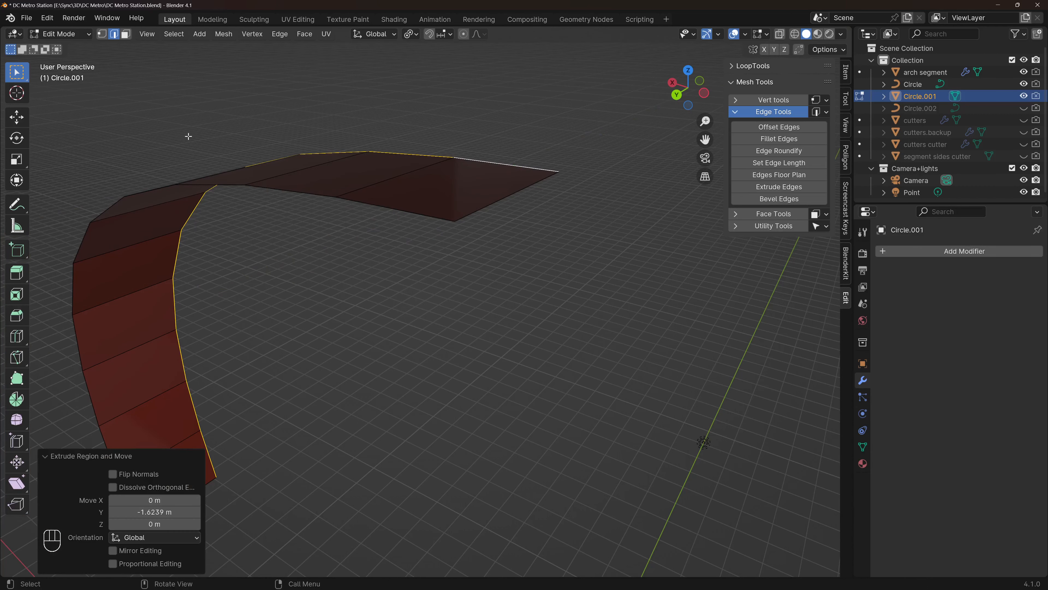
- Return to Object Mode and select the original arch segment to compare it with the extruded arch strip
scroll(155, 190, down, 5)
key(Tab)
scroll(167, 178, up, 2)
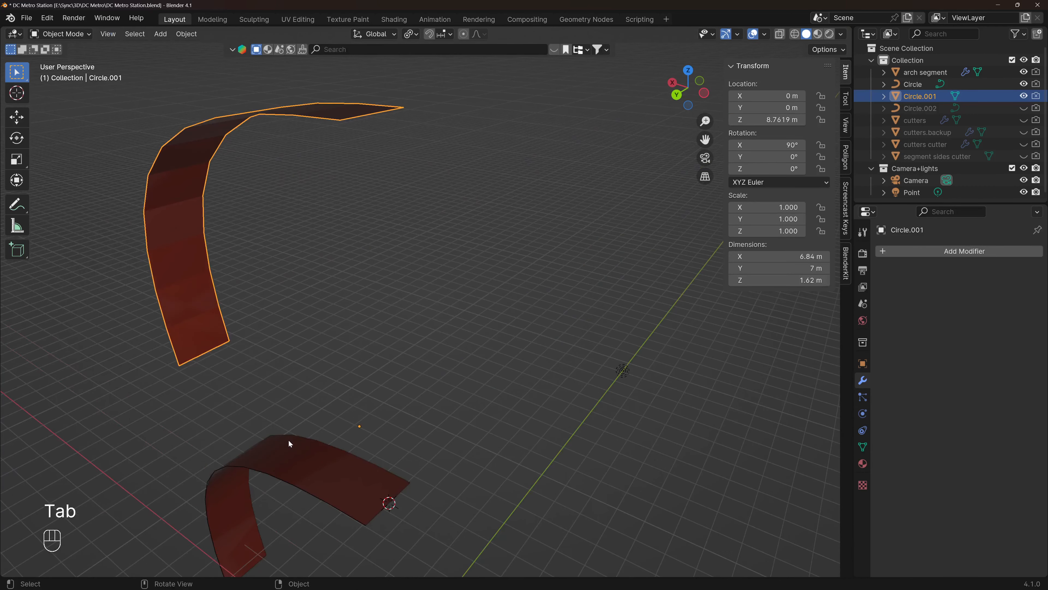
click(284, 454)
scroll(300, 442, down, 3)
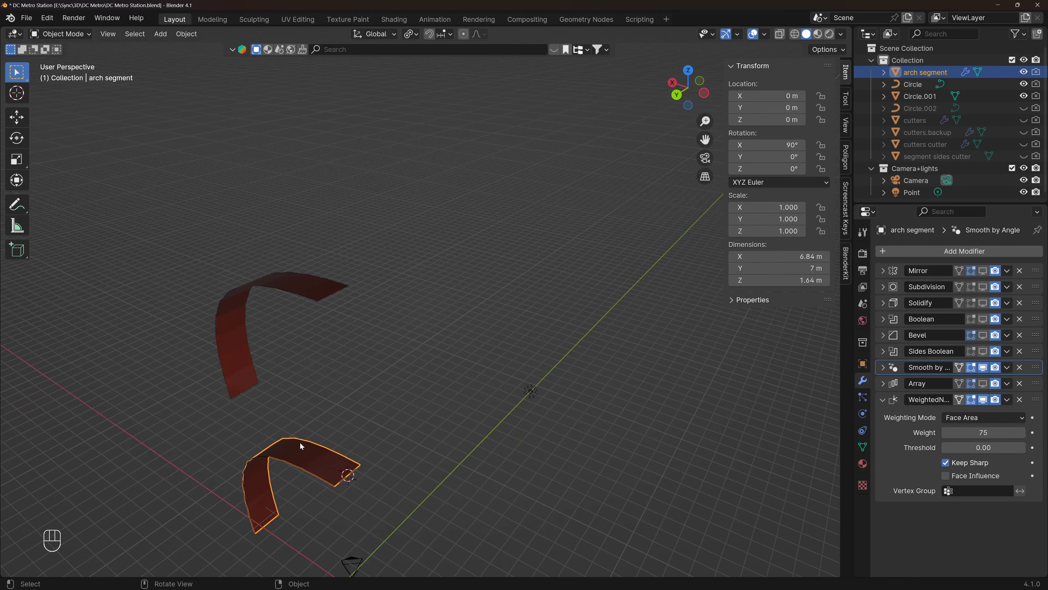
- Enter Edit Mode on the upper extruded arch strip, select its entire mesh, and show the cutters object for reference
click(235, 365)
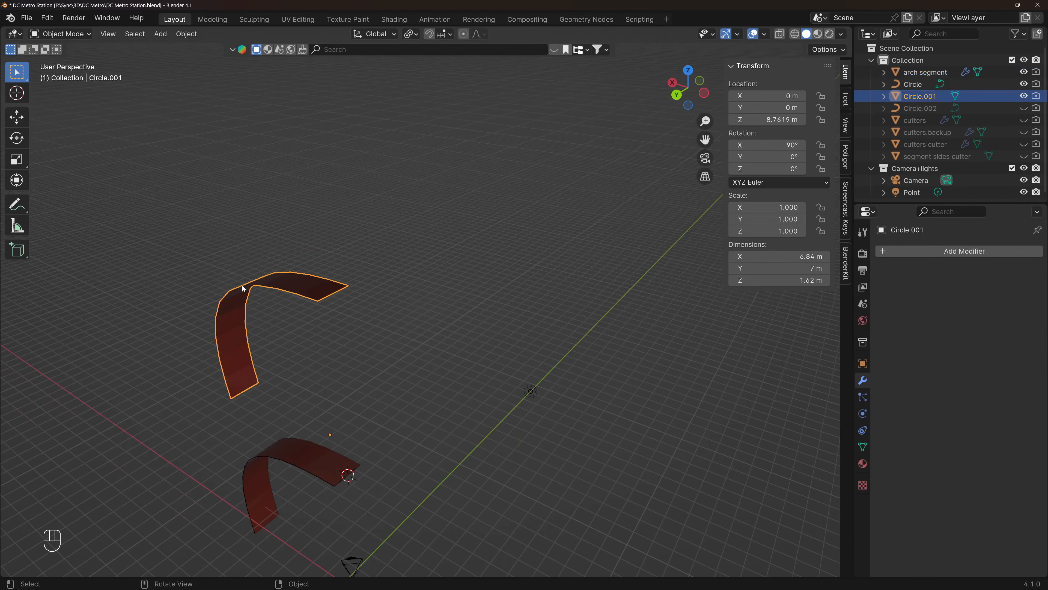
key(Tab)
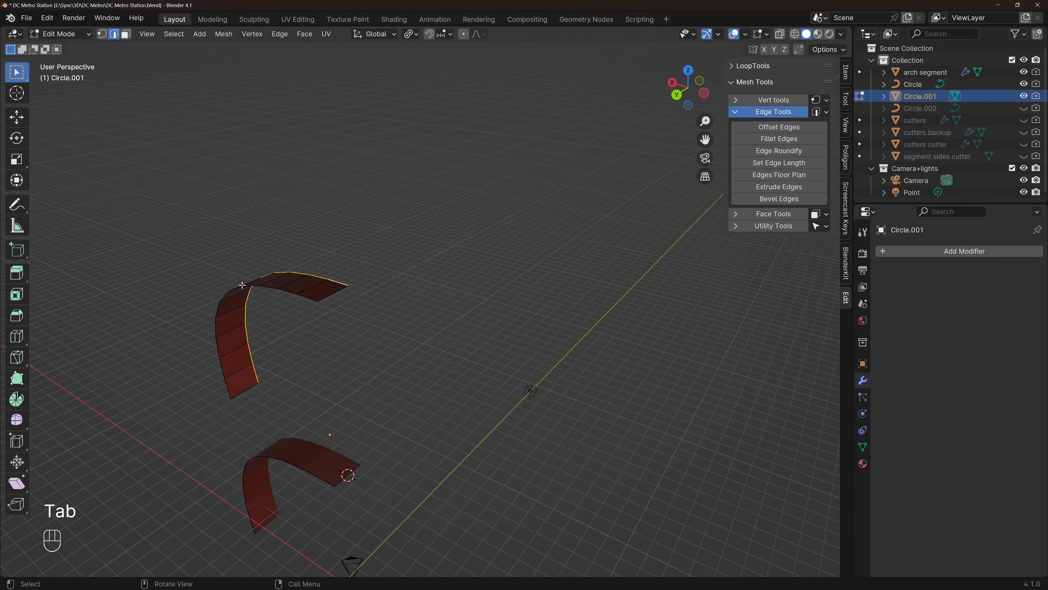
key(a)
scroll(235, 302, up, 2)
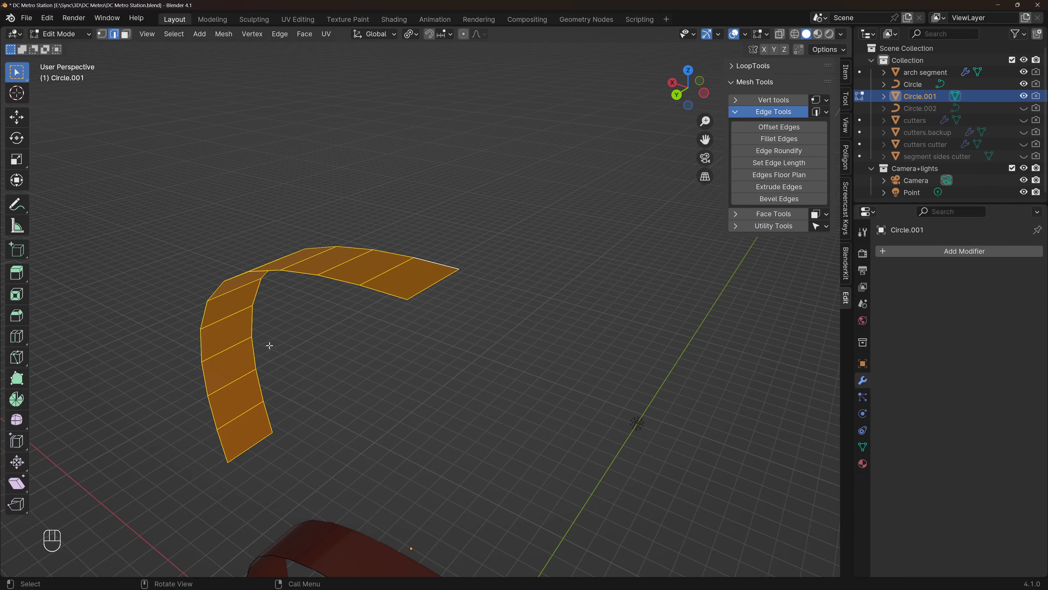
scroll(270, 347, down, 1)
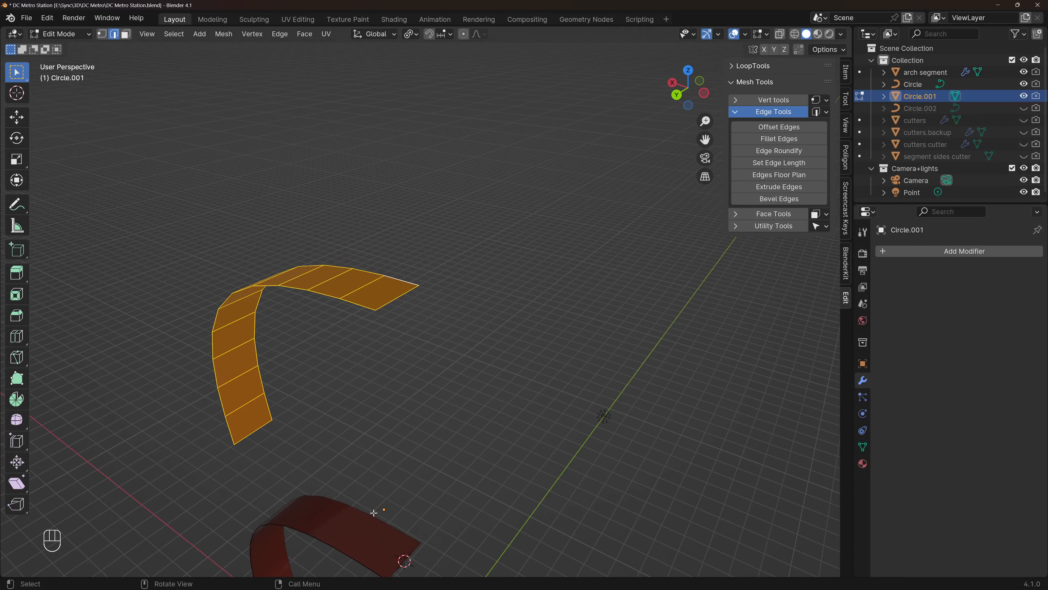
middle_drag(419, 458, 388, 372)
click(432, 343)
key(a)
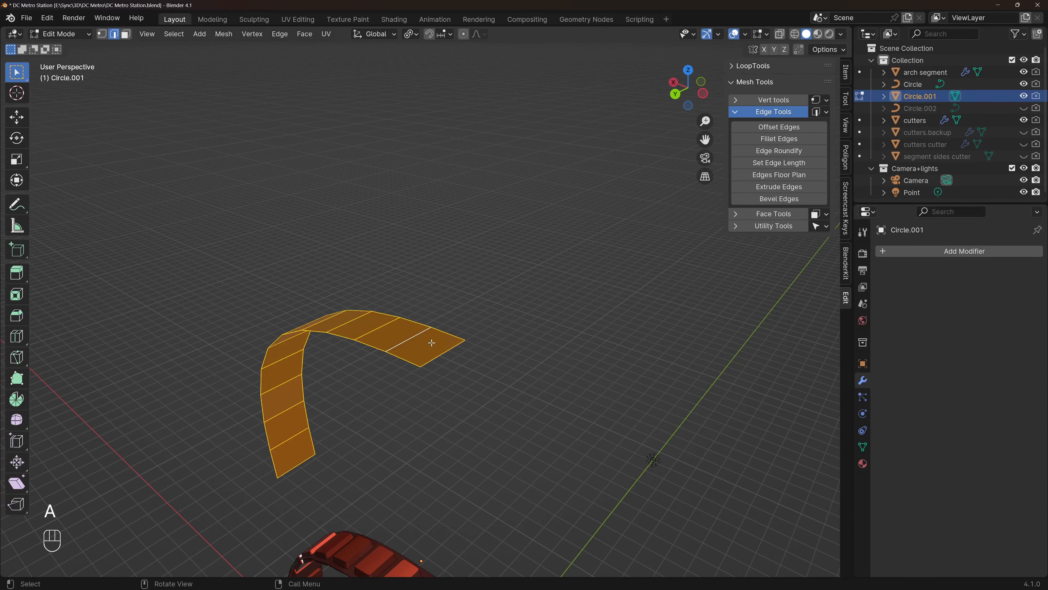
middle_drag(432, 342, 431, 341)
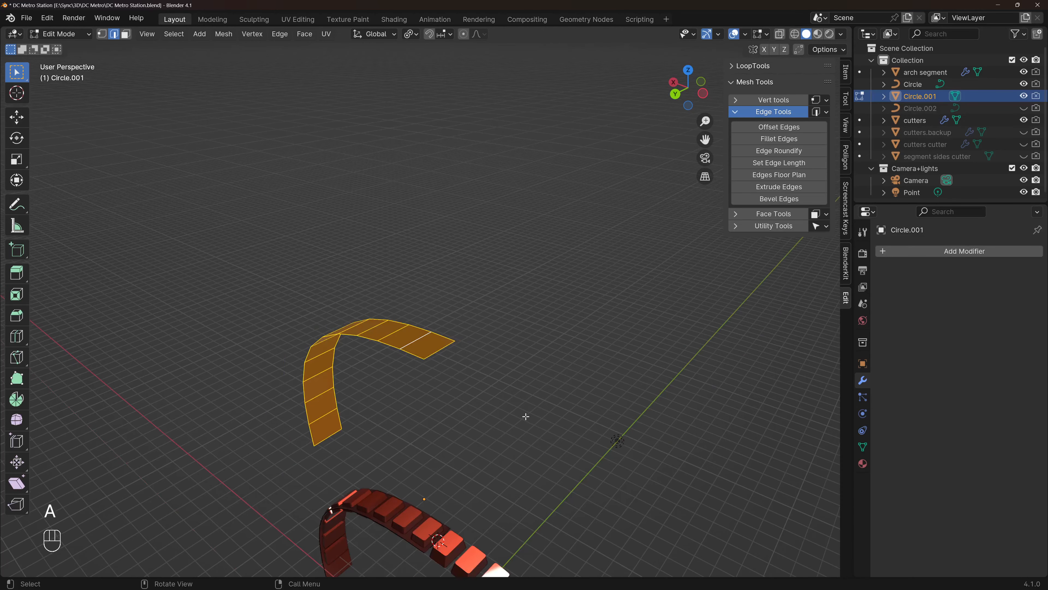
- Inset all faces of the arch strip individually with a thickness of 0.15 m
key(i)
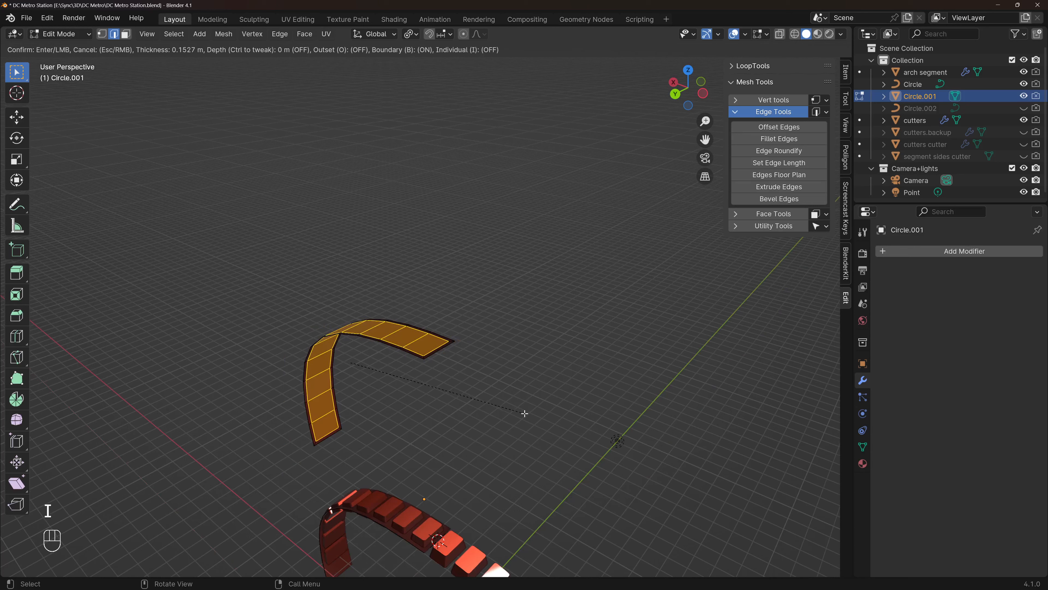
key(i)
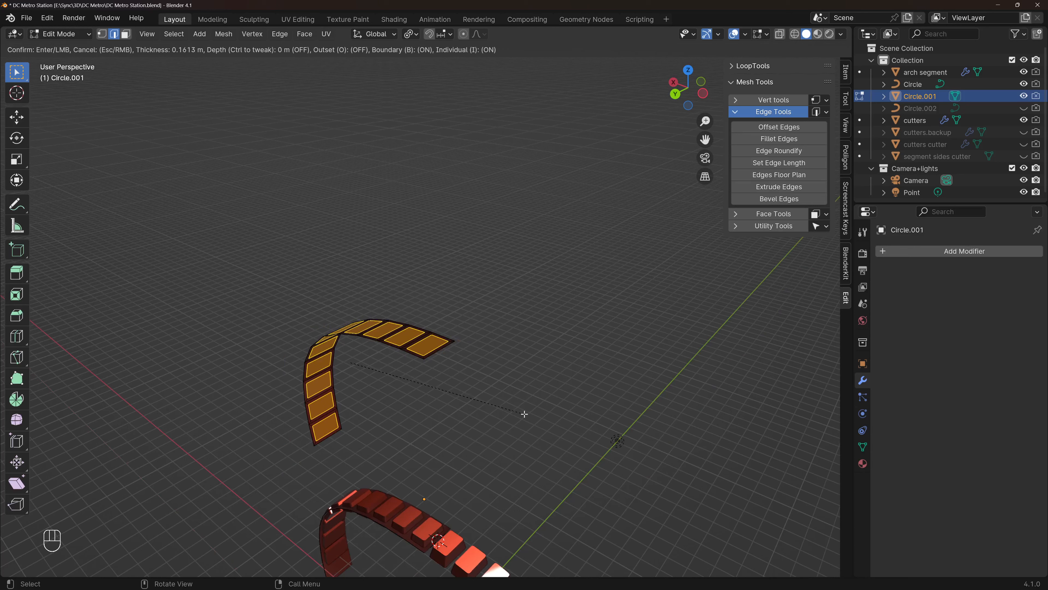
key(0)
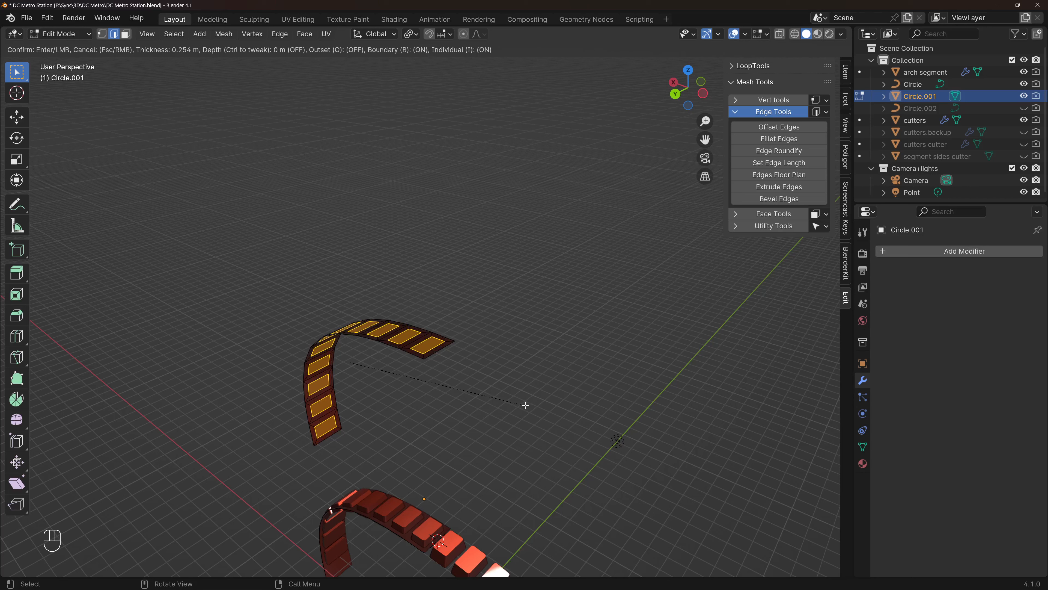
text(.15)
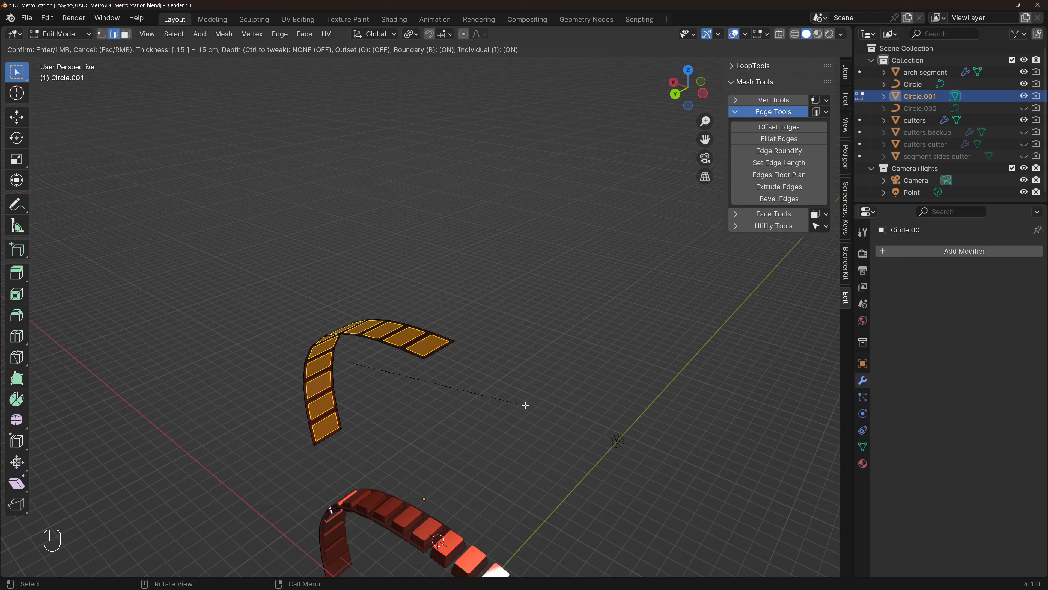
key(Return)
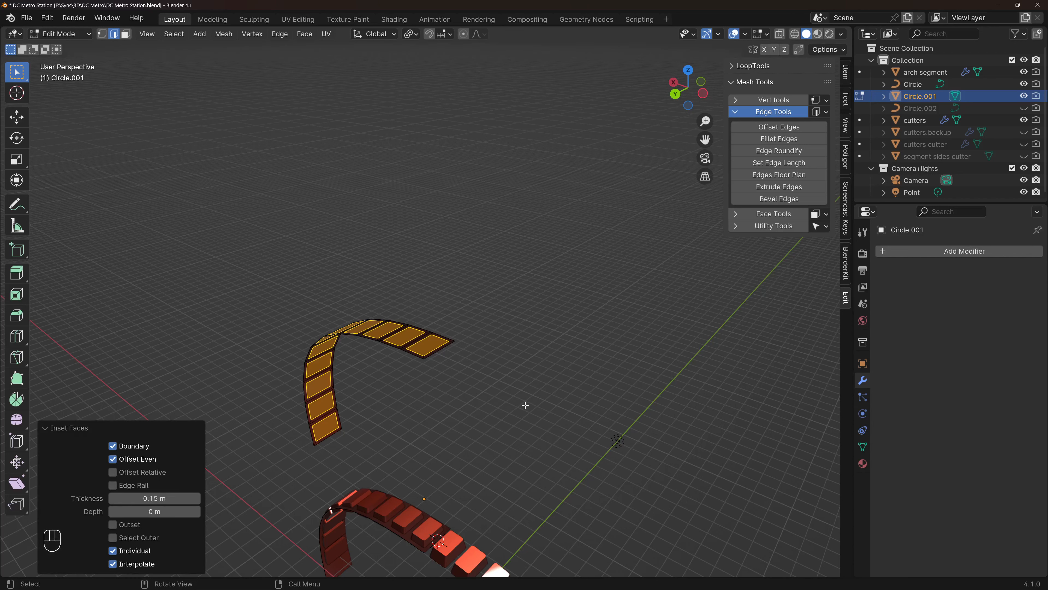
- Separate the selected inset faces into their own object and return to Object Mode
scroll(384, 353, up, 4)
key(p)
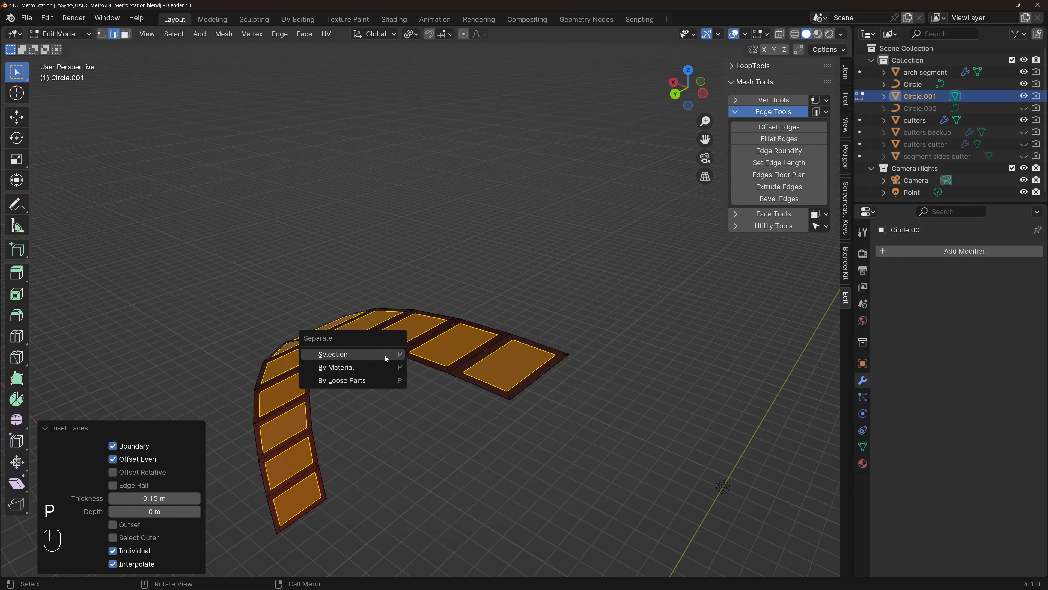
click(380, 355)
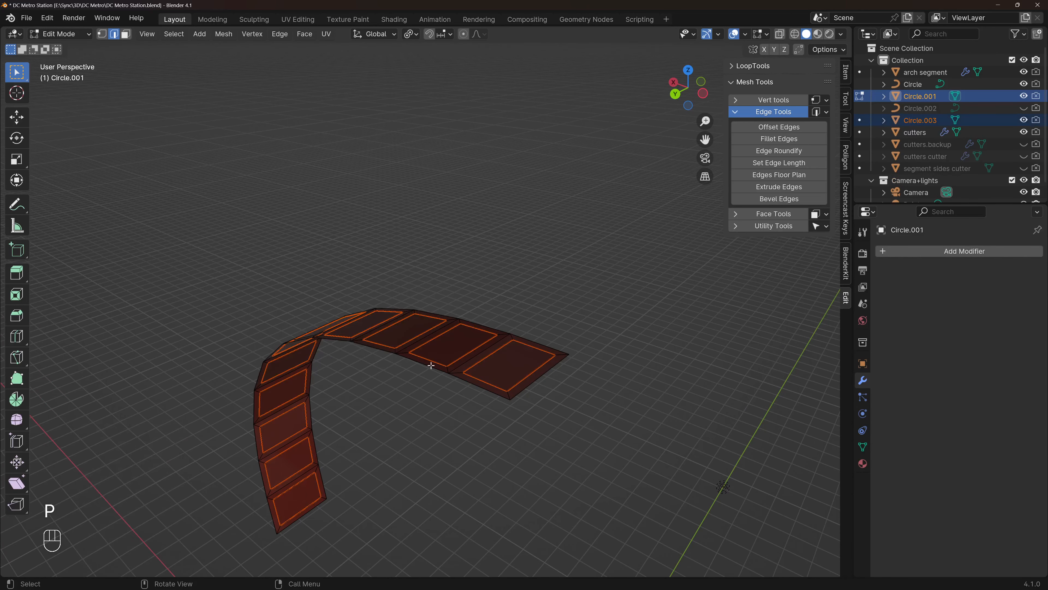
key(Tab)
- Delete the leftover strip frame surrounding the separated panels and select the panels object
click(916, 119)
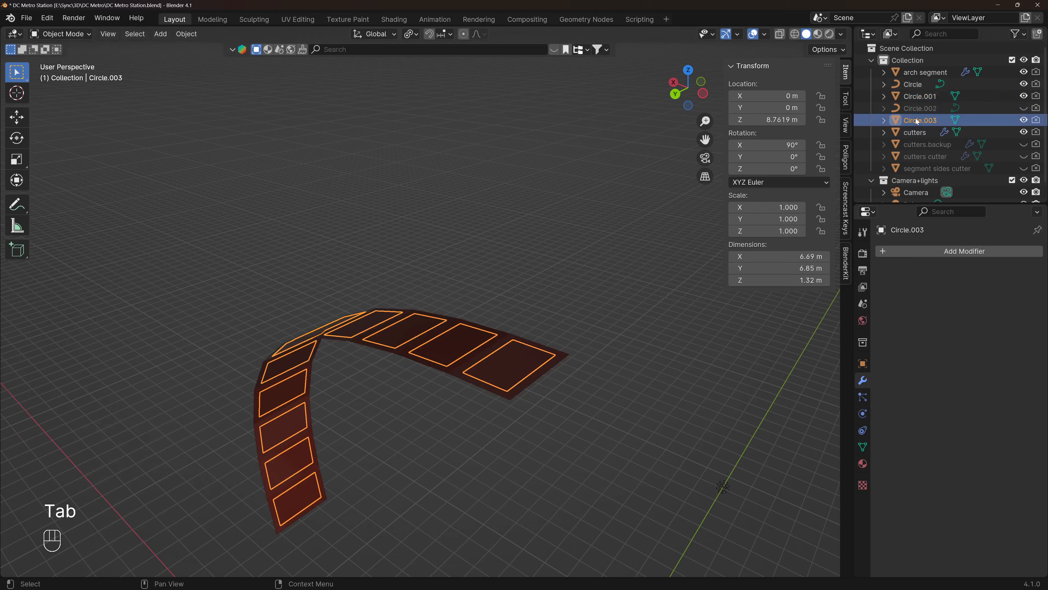
click(463, 363)
key(x)
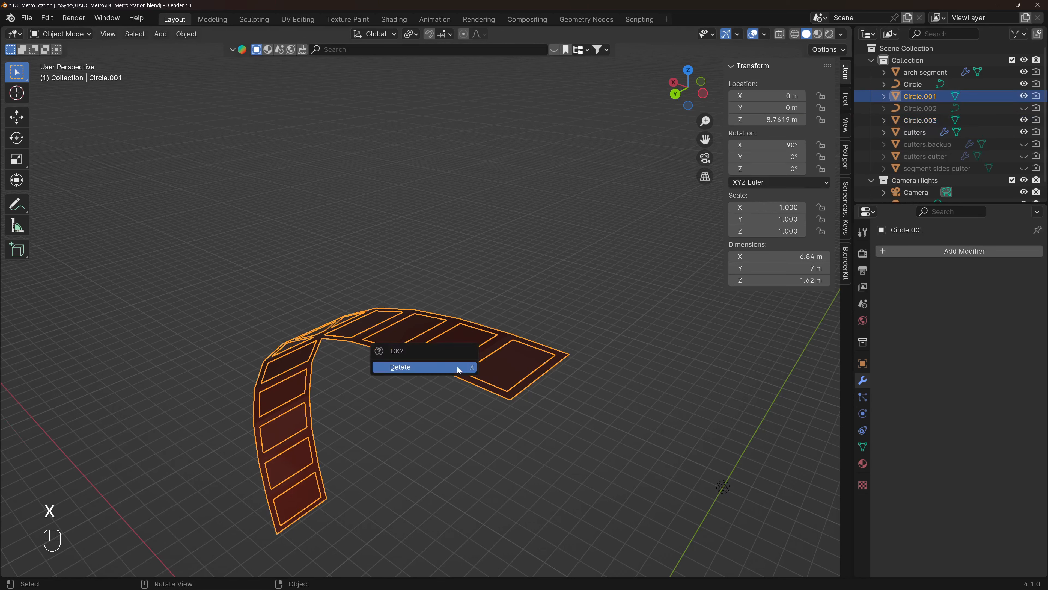
click(453, 367)
click(450, 357)
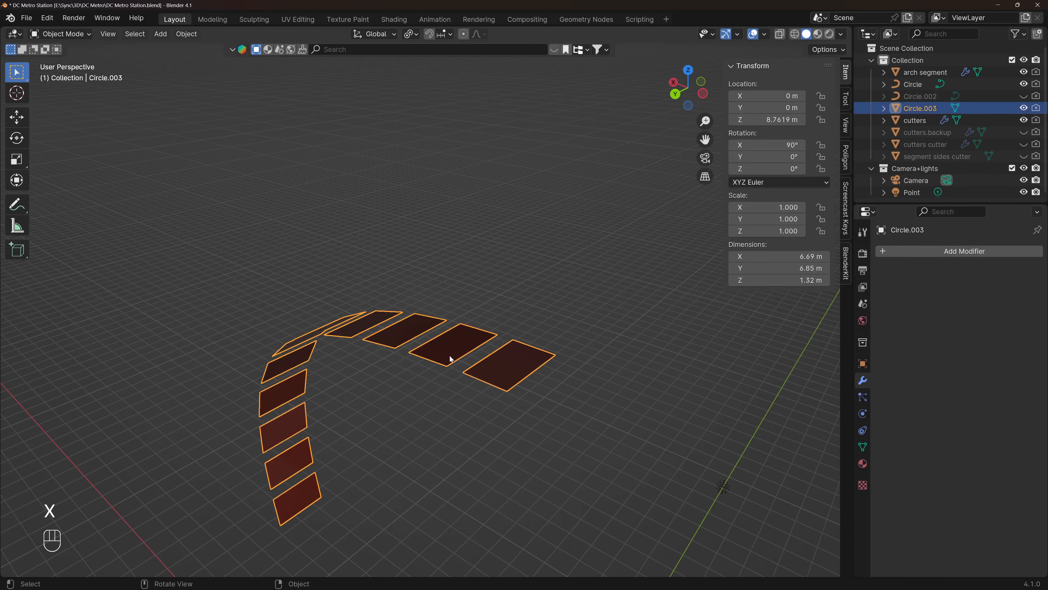
- Extrude all the separated panels along their normals with an offset of 0.3 m
key(Tab)
key(a)
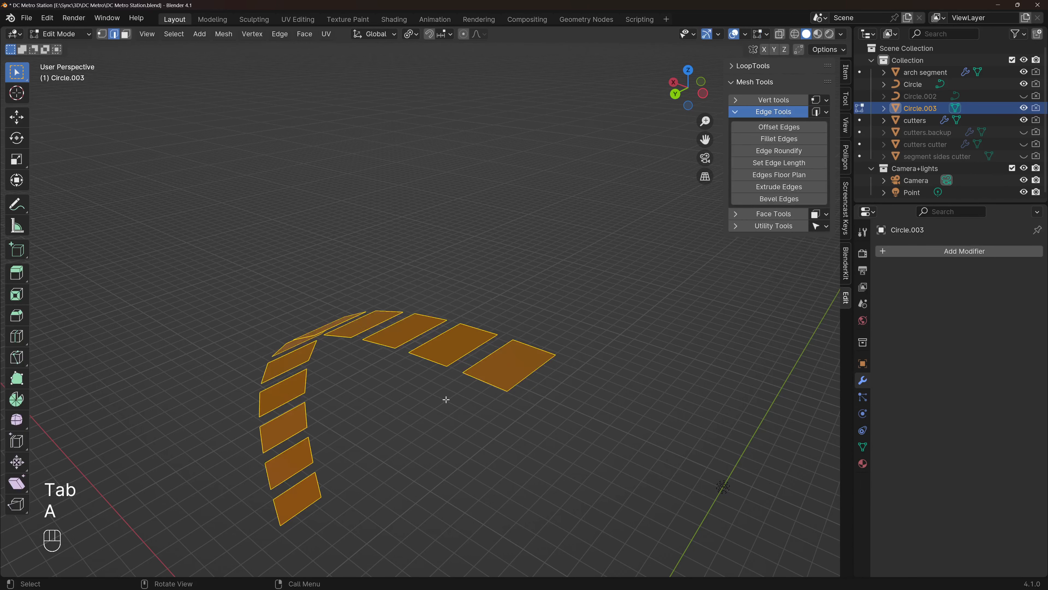
key(alt+e)
click(392, 399)
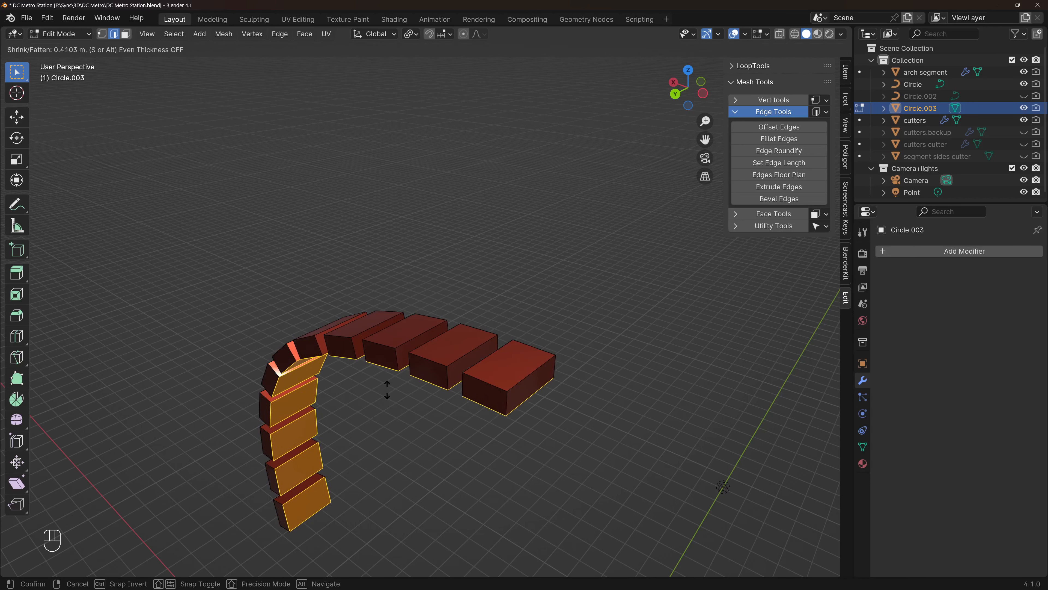
click(387, 389)
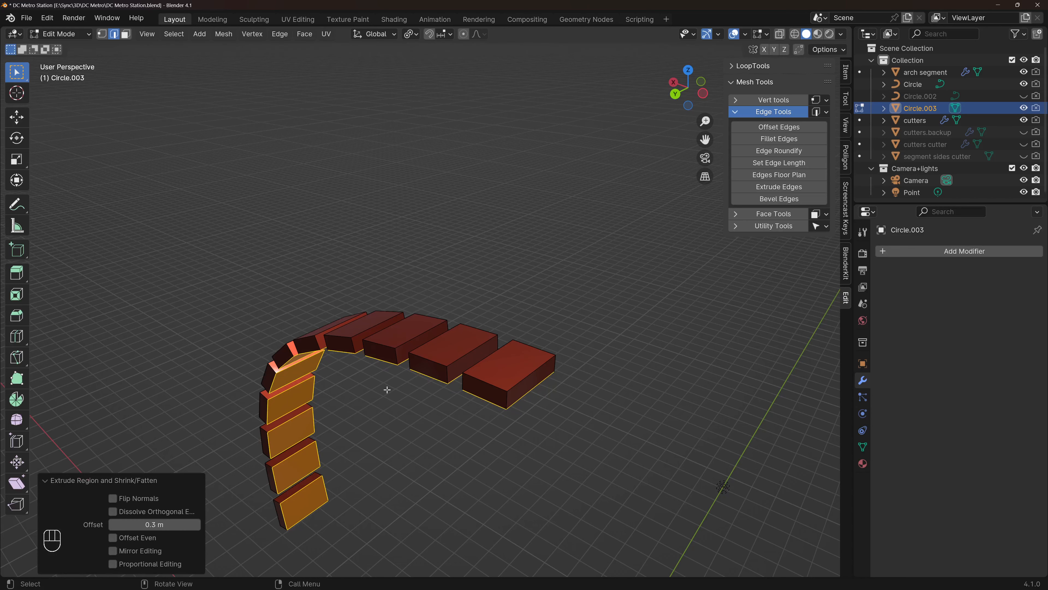
- Select the outer faces of all the arch blocks and extrude them along their normals by 0.5 m
click(487, 367)
key(3)
click(487, 367)
shift+click(452, 349)
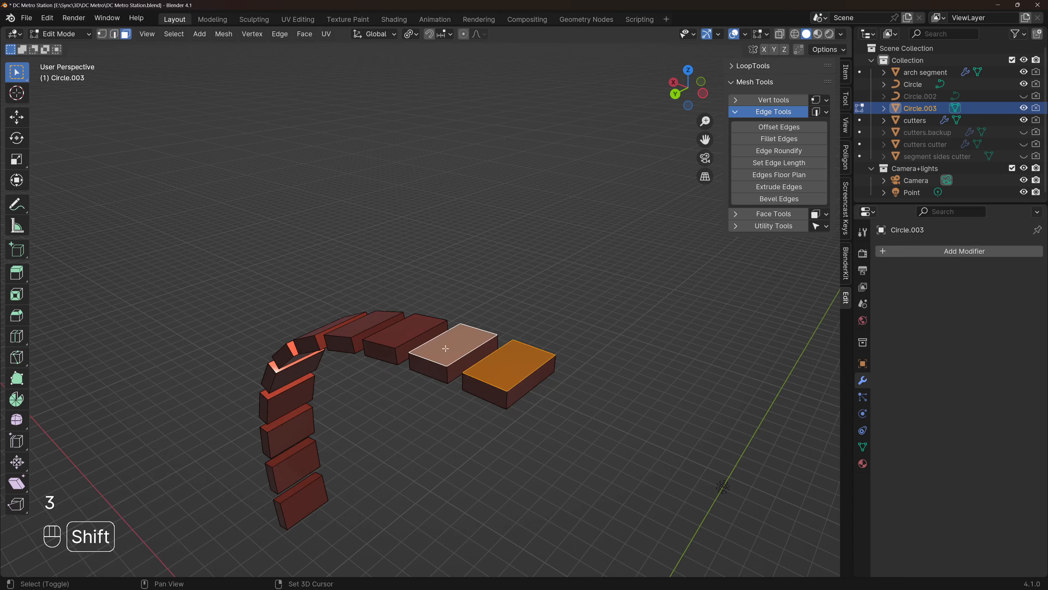
shift+click(411, 337)
shift+click(366, 329)
middle_drag(366, 328, 451, 312)
scroll(291, 483, up, 4)
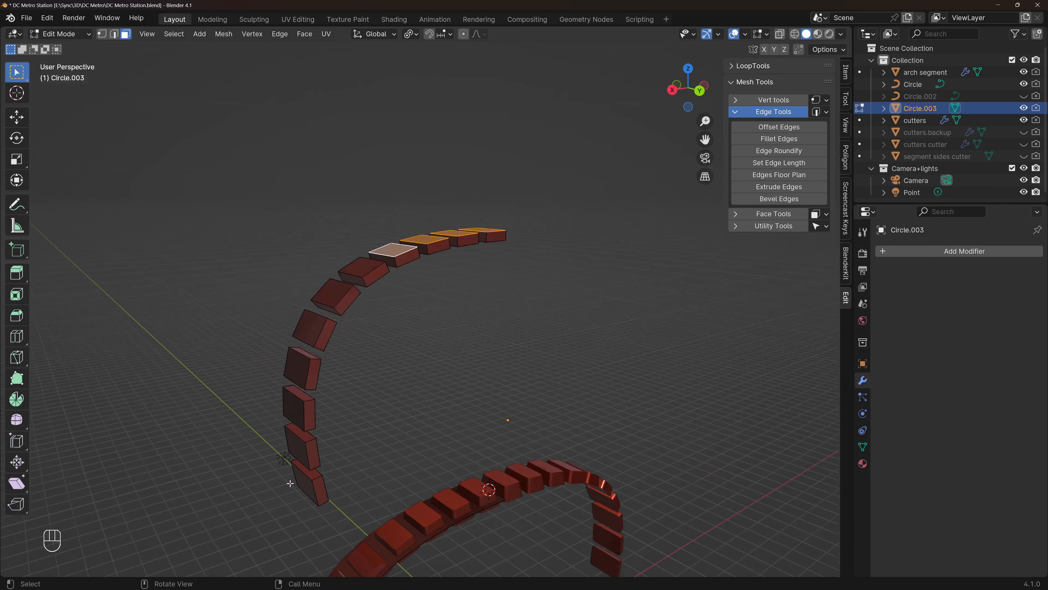
shift+click(308, 483)
shift+click(299, 430)
shift+click(294, 390)
shift+click(300, 343)
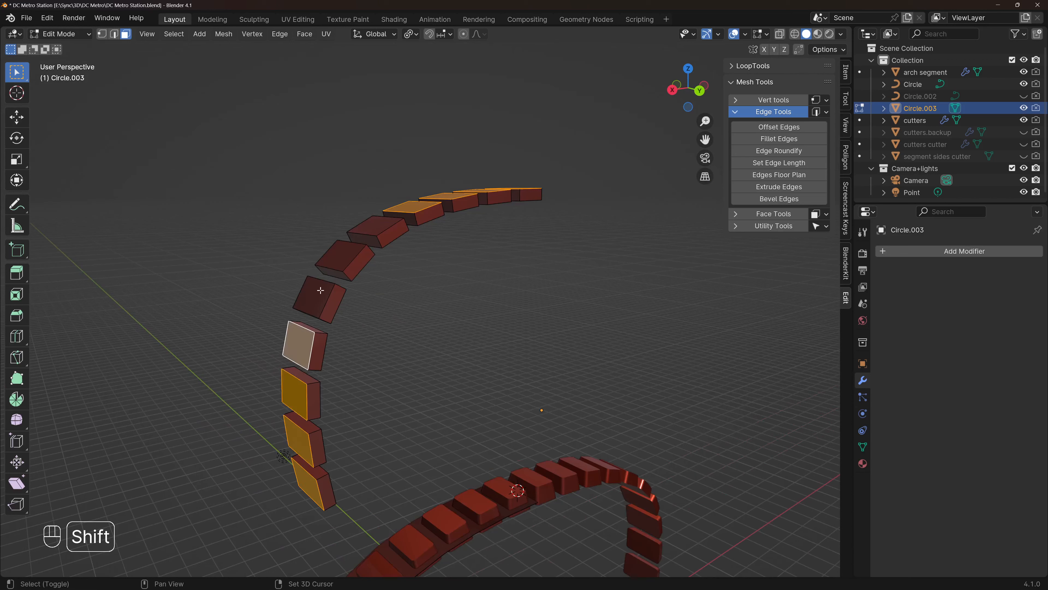
shift+click(313, 297)
shift+click(340, 256)
shift+click(374, 226)
key(alt+e)
click(523, 278)
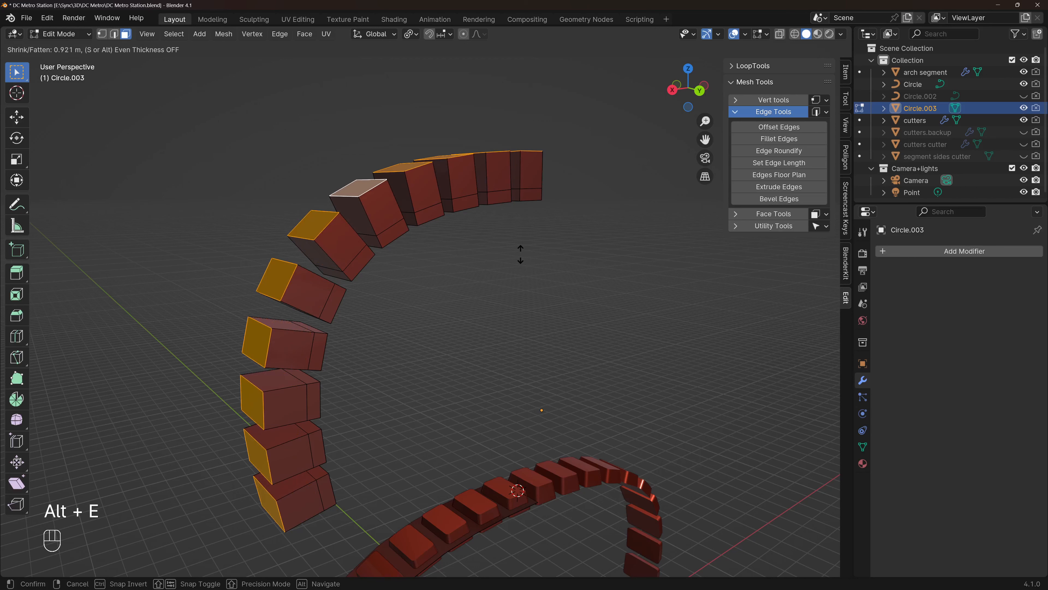
text(.5)
key(Return)
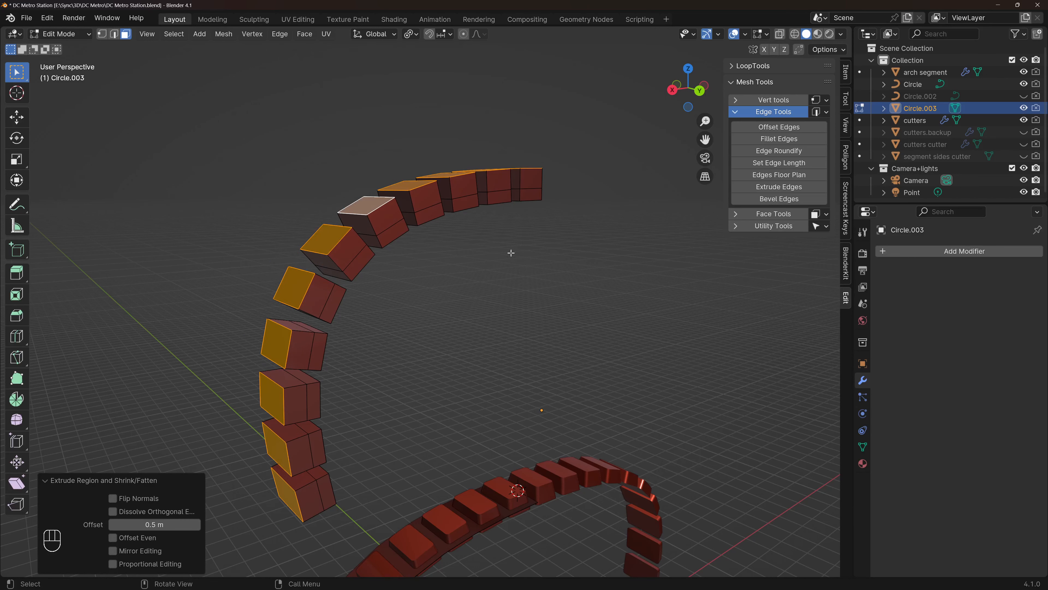
- Dissolve the middle edge loop around every arch block and return to Object Mode
key(Tab)
middle_drag(386, 231, 333, 182)
key(Tab)
key(2)
alt+click(505, 179)
scroll(428, 169, up, 4)
middle_drag(440, 224, 432, 201)
alt+shift+click(433, 202)
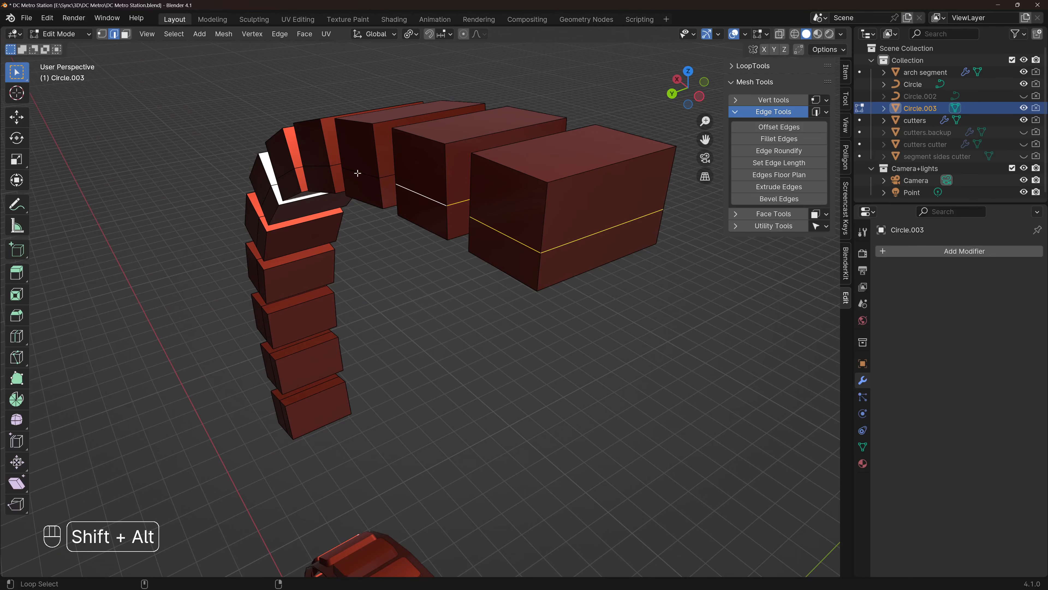
alt+shift+click(359, 172)
alt+shift+click(283, 177)
alt+shift+click(266, 197)
alt+shift+click(258, 232)
alt+shift+click(260, 276)
alt+shift+click(265, 322)
alt+shift+click(271, 368)
alt+shift+click(284, 419)
key(x)
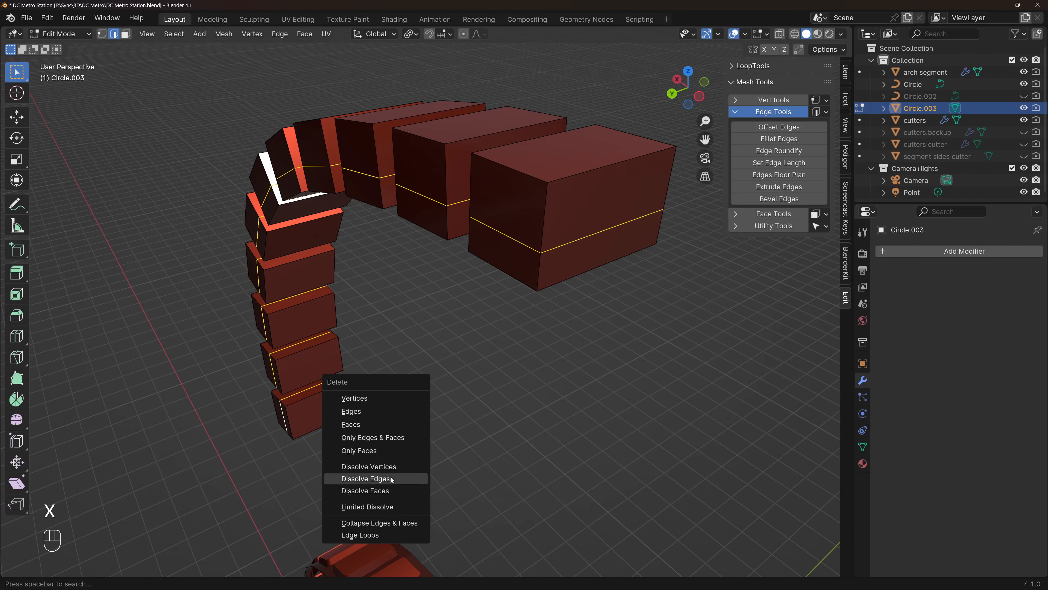
click(366, 478)
key(Tab)
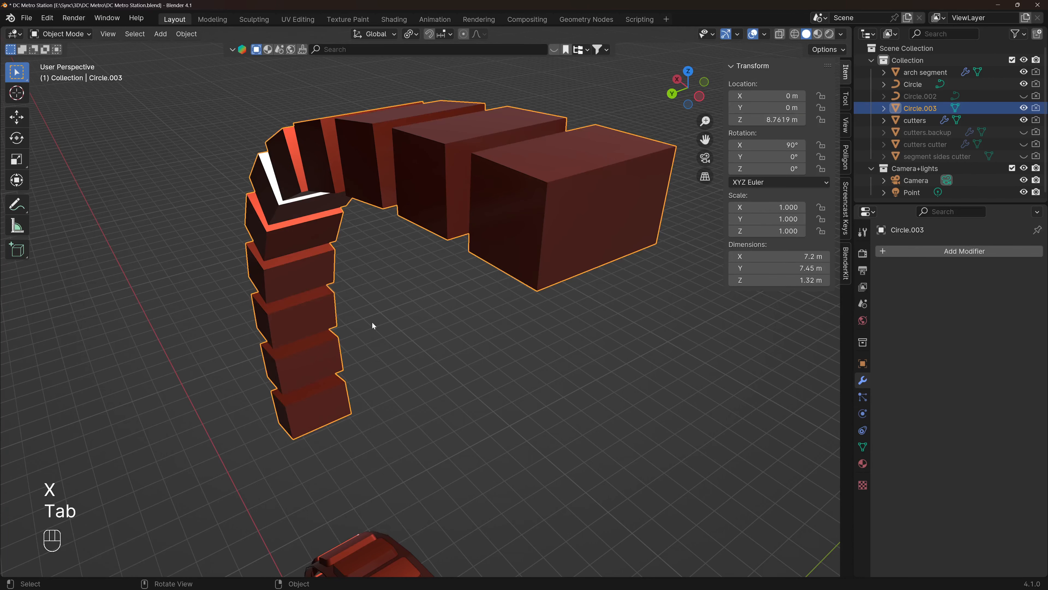
- Select the outer faces of all the arch blocks in Edit Mode and try scaling them down around their individual origins
scroll(444, 251, down, 3)
key(Tab)
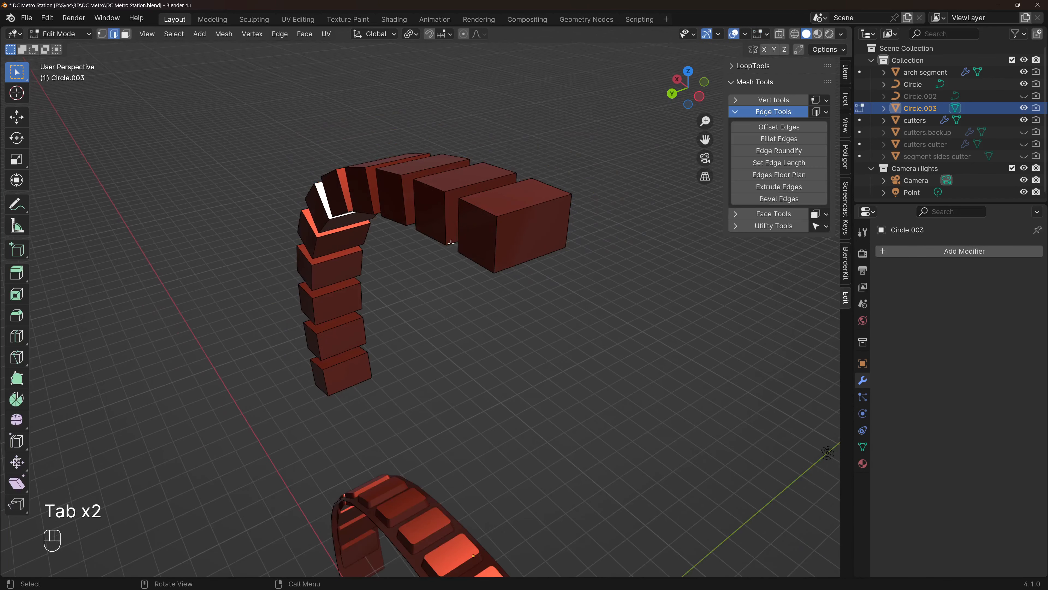
key(3)
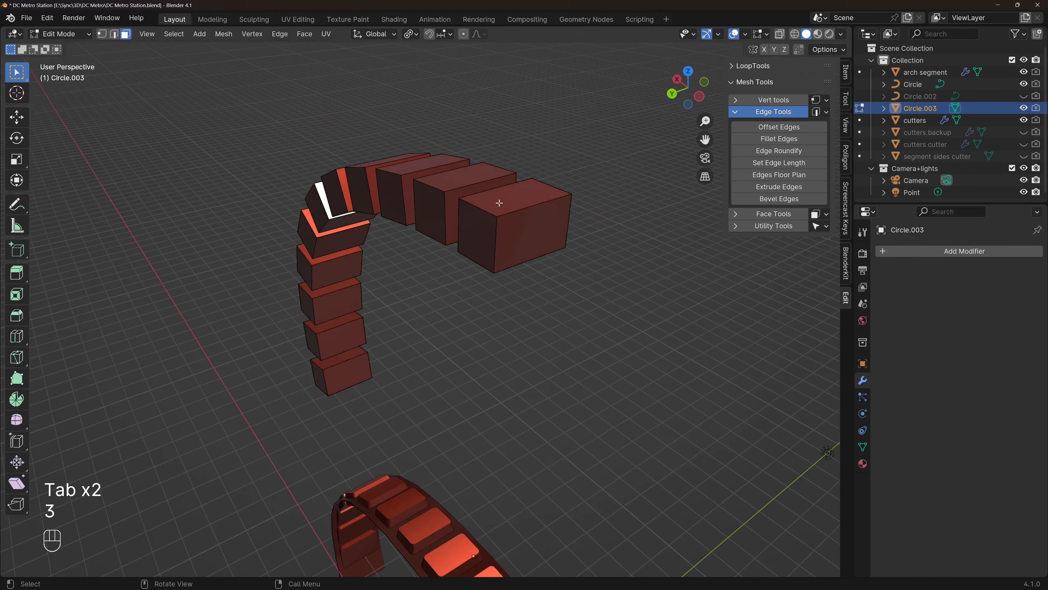
click(494, 205)
middle_drag(494, 205, 585, 232)
scroll(585, 232, down, 2)
middle_drag(325, 389, 347, 383)
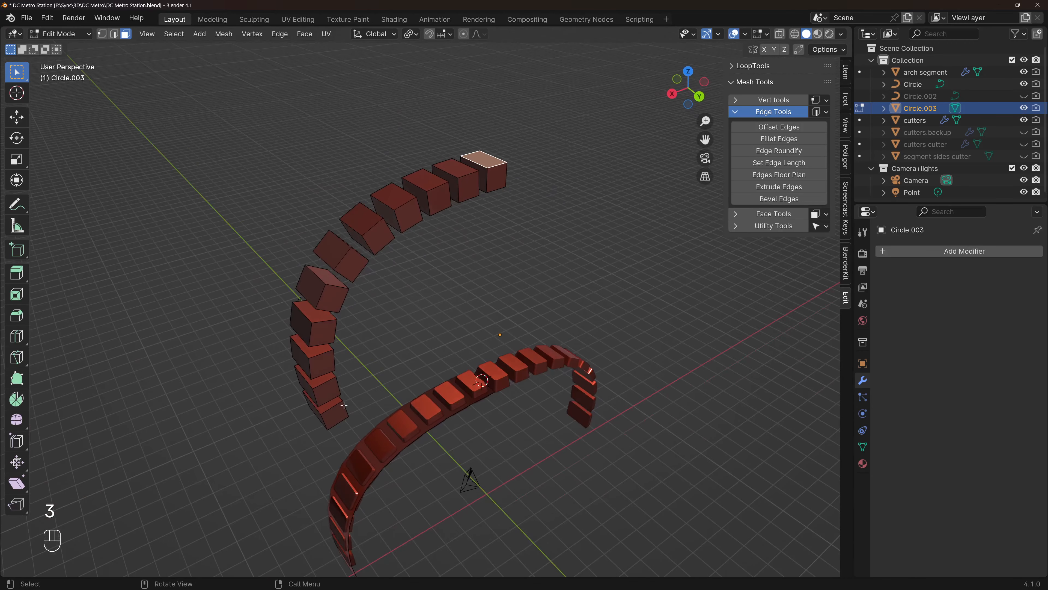
scroll(346, 384, up, 2)
shift+click(316, 415)
shift+click(304, 382)
shift+click(298, 348)
shift+click(297, 307)
shift+click(309, 260)
shift+click(336, 213)
shift+click(373, 176)
shift+click(411, 147)
shift+click(450, 129)
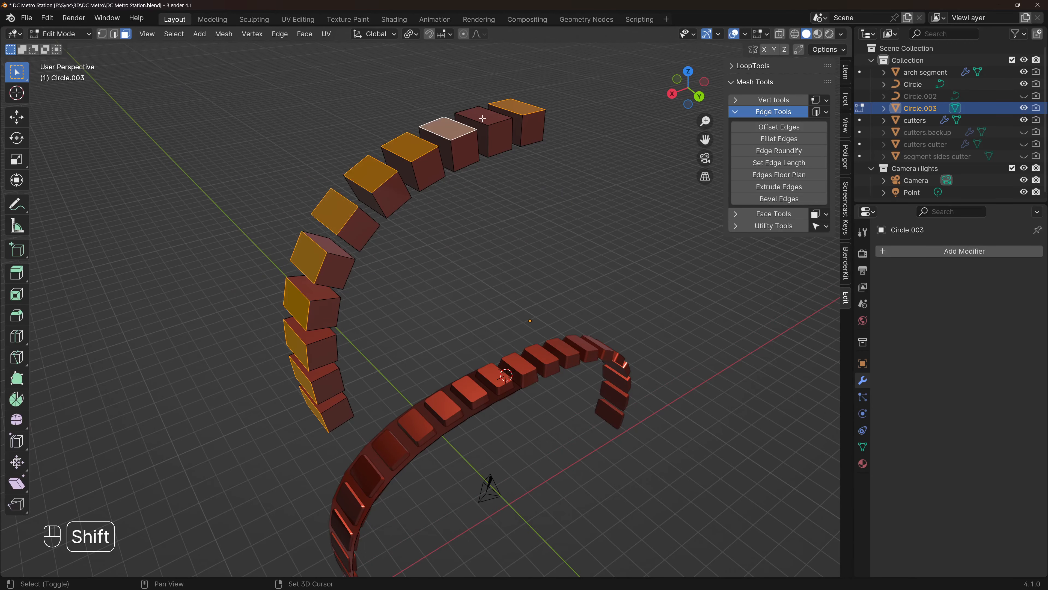
shift+click(484, 117)
key(s)
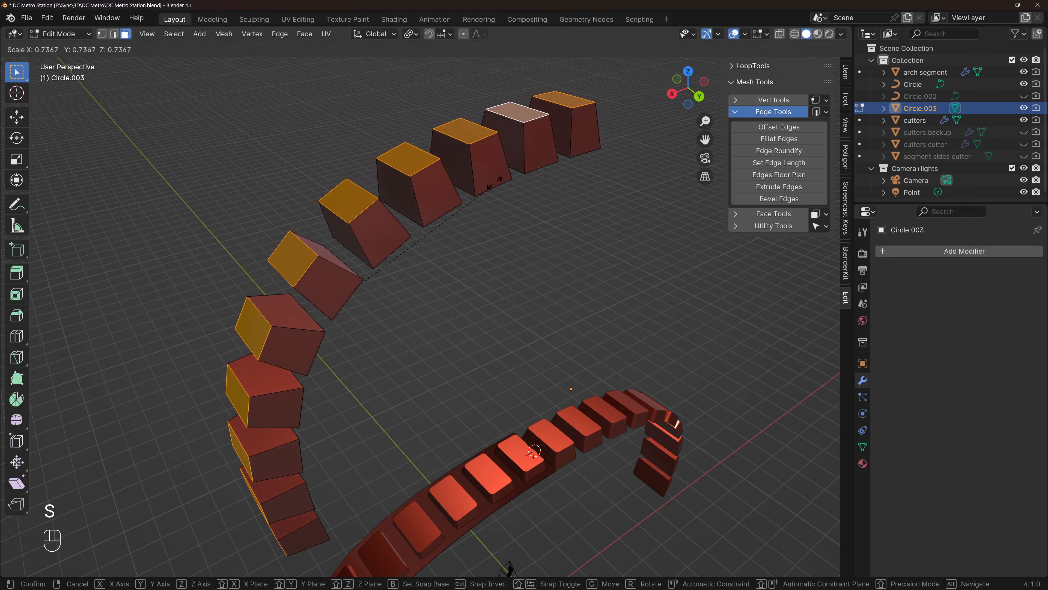
right_click(396, 163)
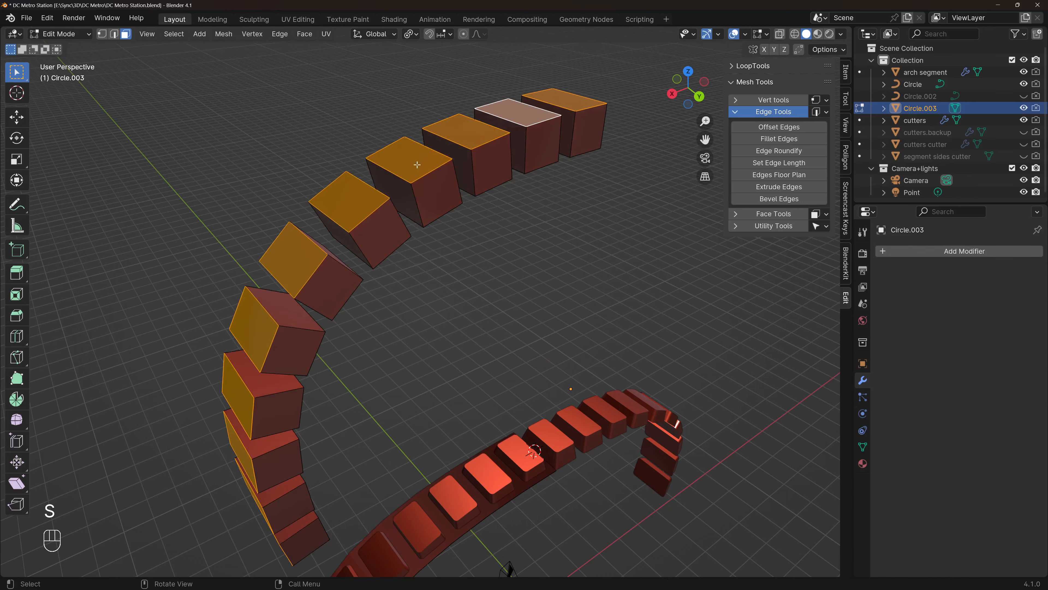
- Switch the pivot point to Median Point and try scaling down the selected outer faces of the arch blocks
click(411, 34)
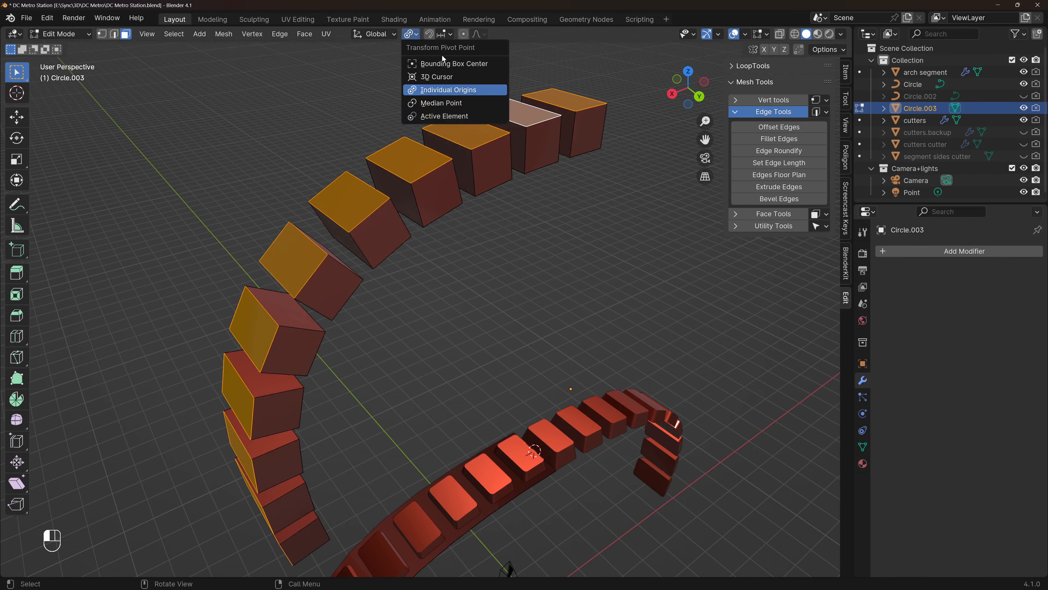
click(442, 103)
click(415, 36)
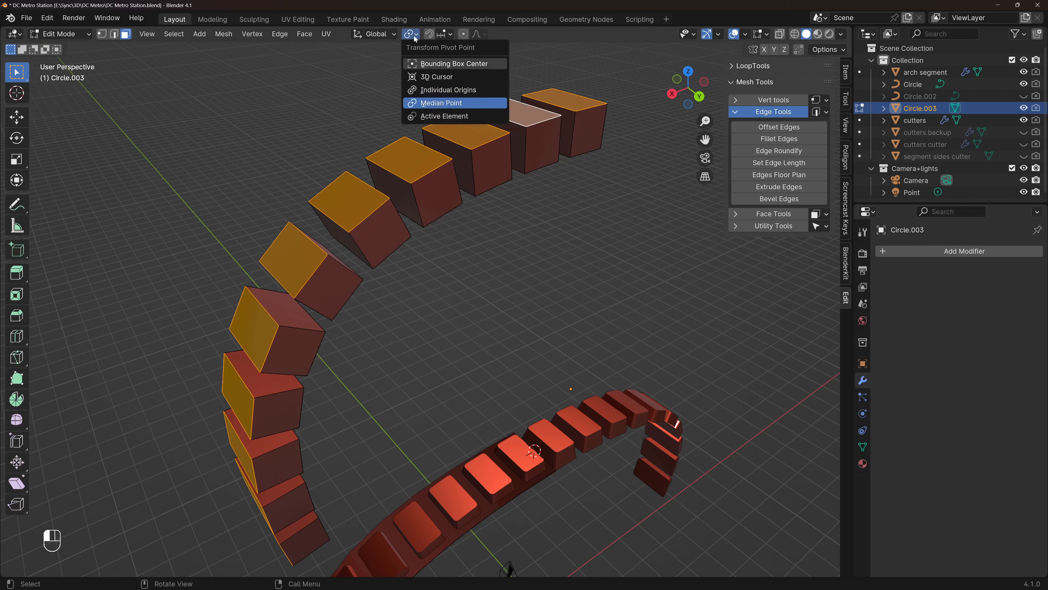
key(s)
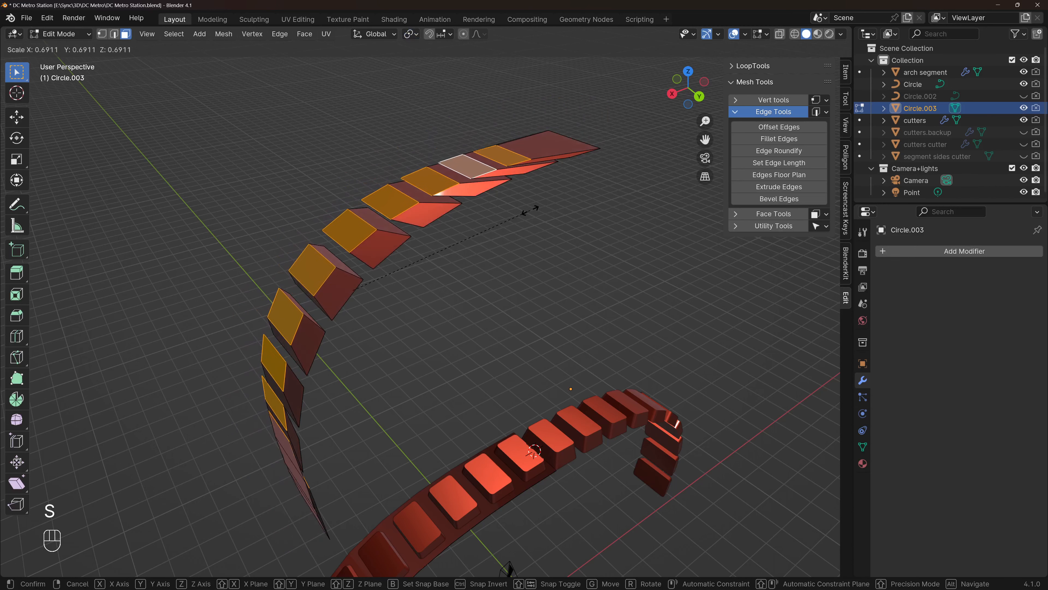
right_click(535, 211)
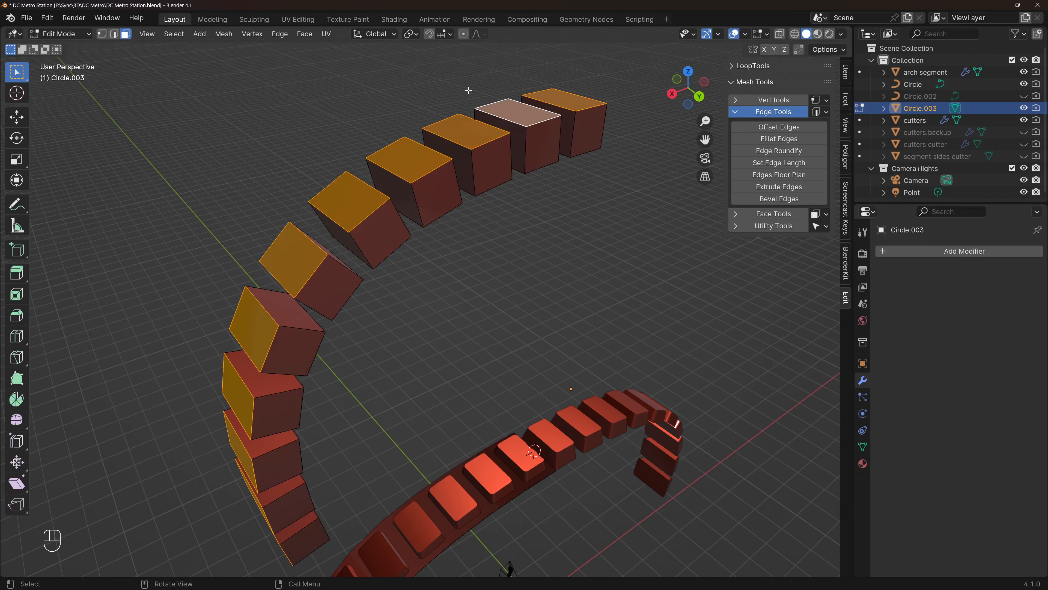
- Set the pivot point to Individual Origins and scale the selected outer faces of the arch blocks by 0.75
click(417, 36)
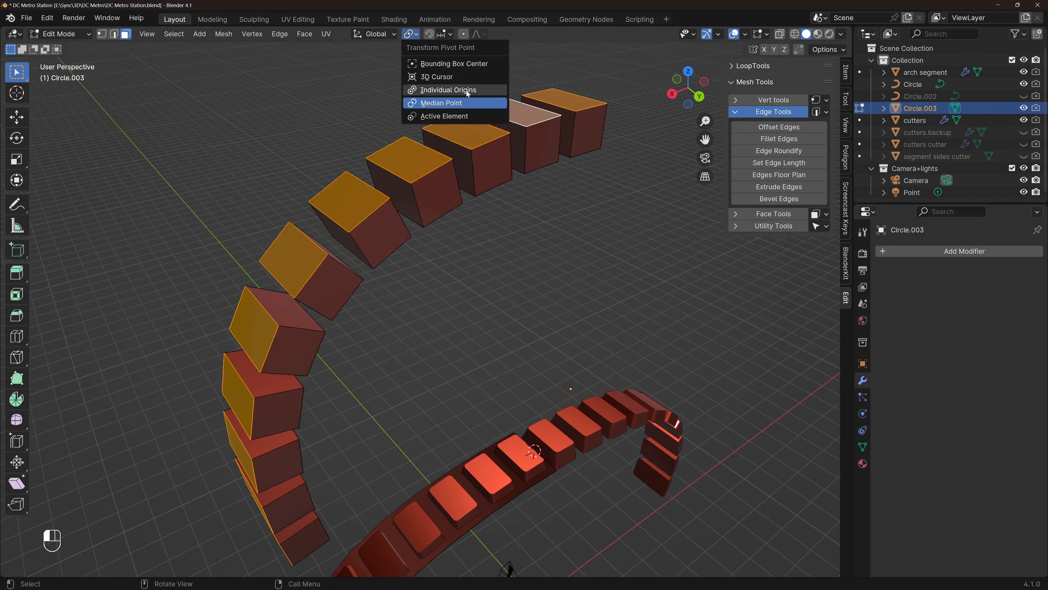
click(453, 93)
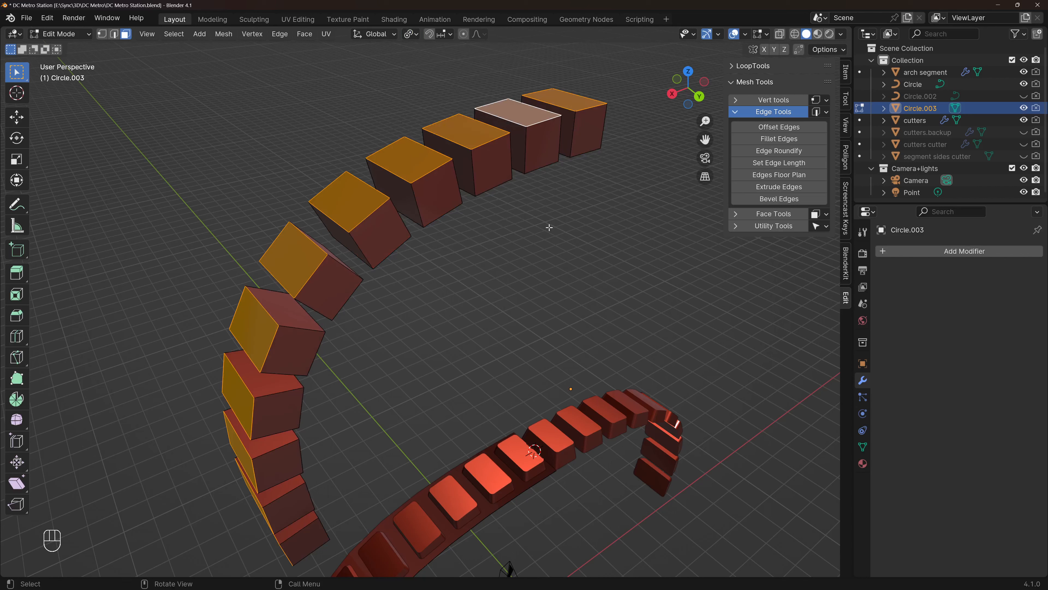
text(s.75)
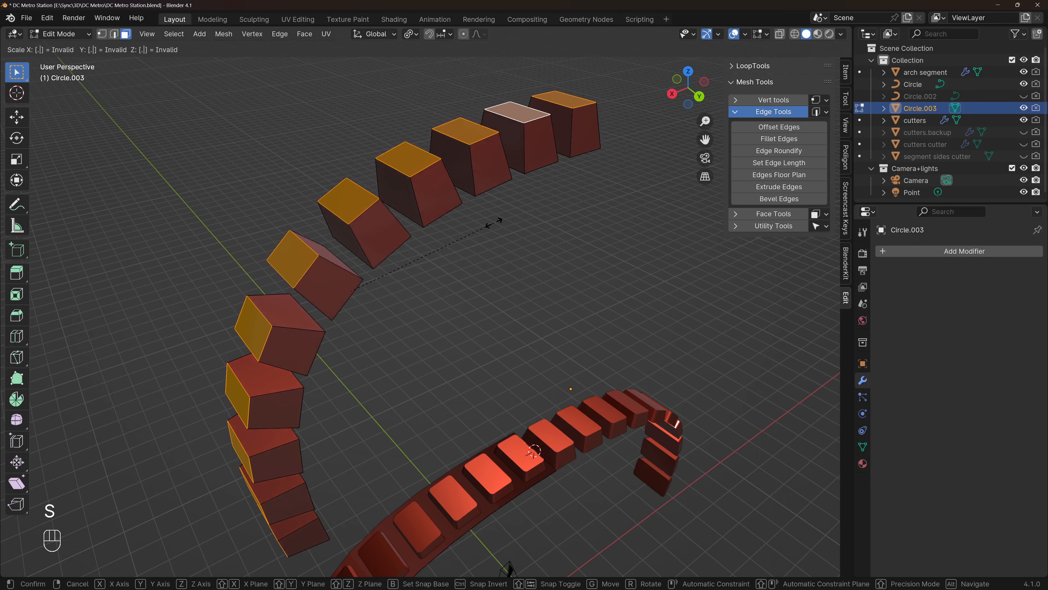
key(Return)
- Select one slanted side edge of the end block in edge mode and extend the selection to edges of similar length
key(2)
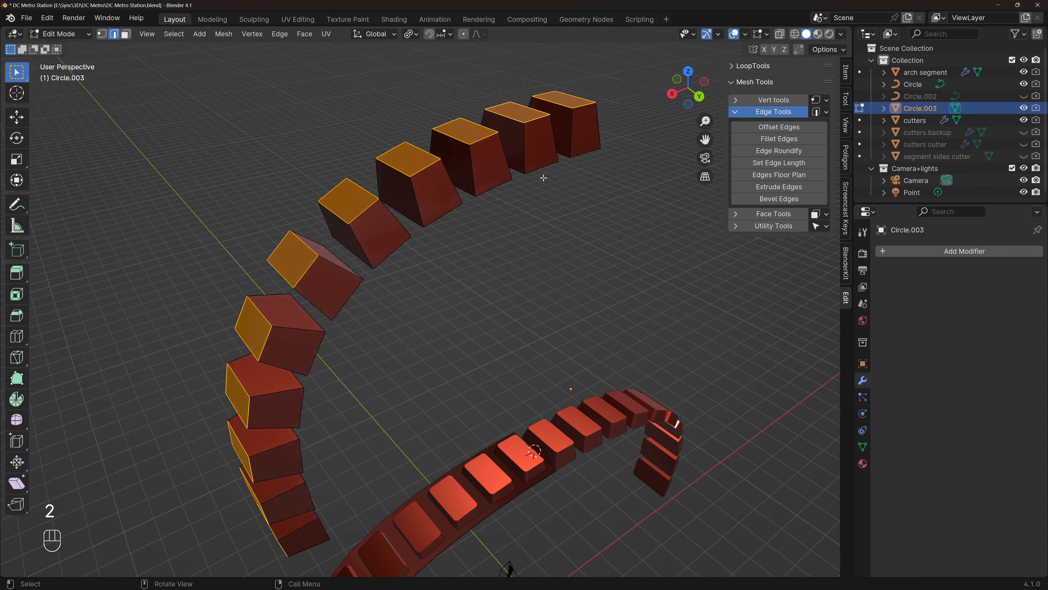
click(592, 129)
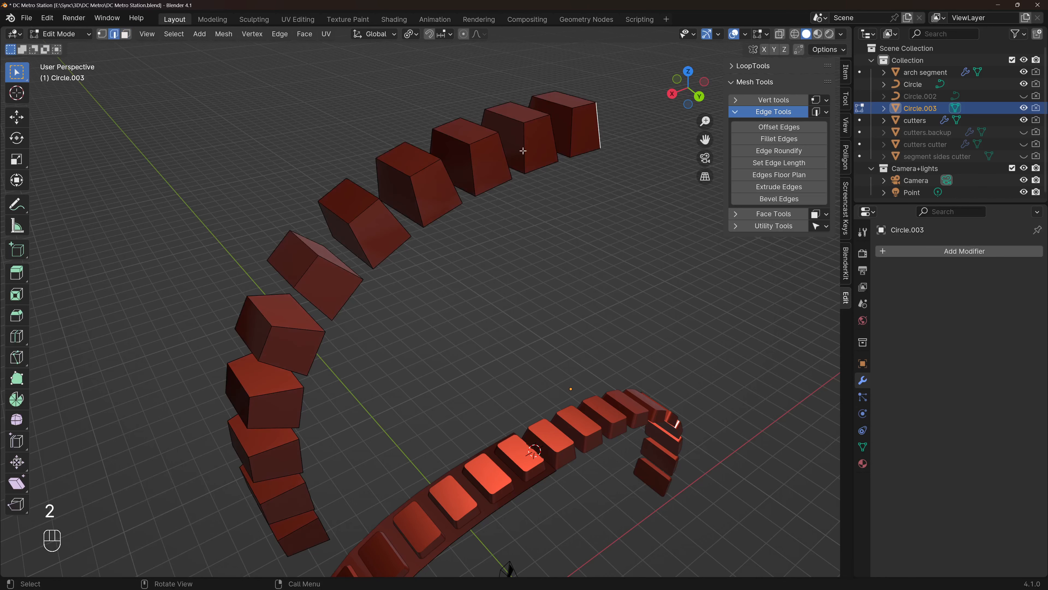
middle_drag(523, 151, 603, 125)
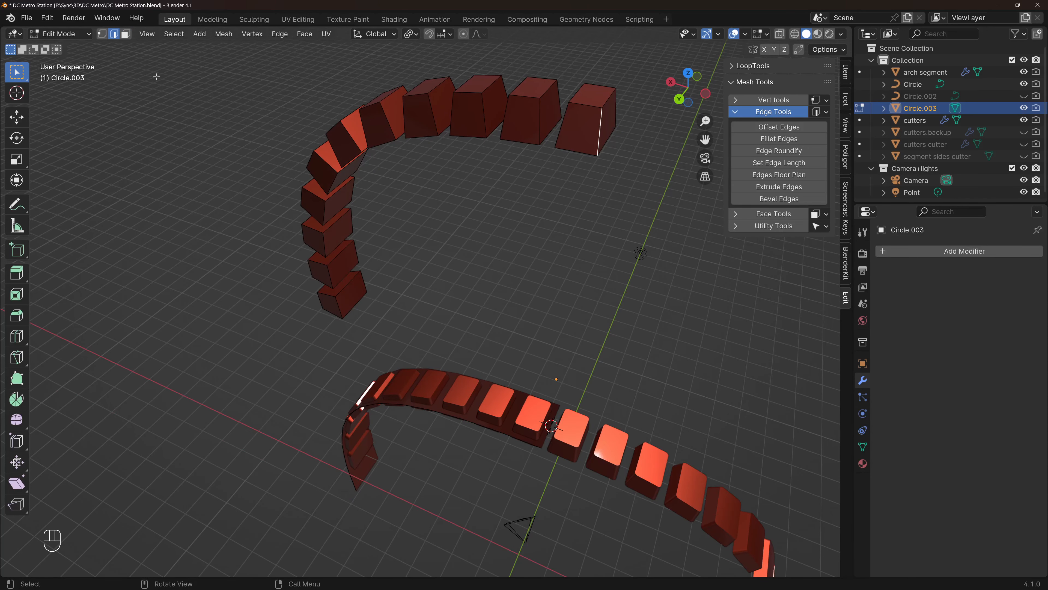
click(174, 34)
mouse_move(220, 171)
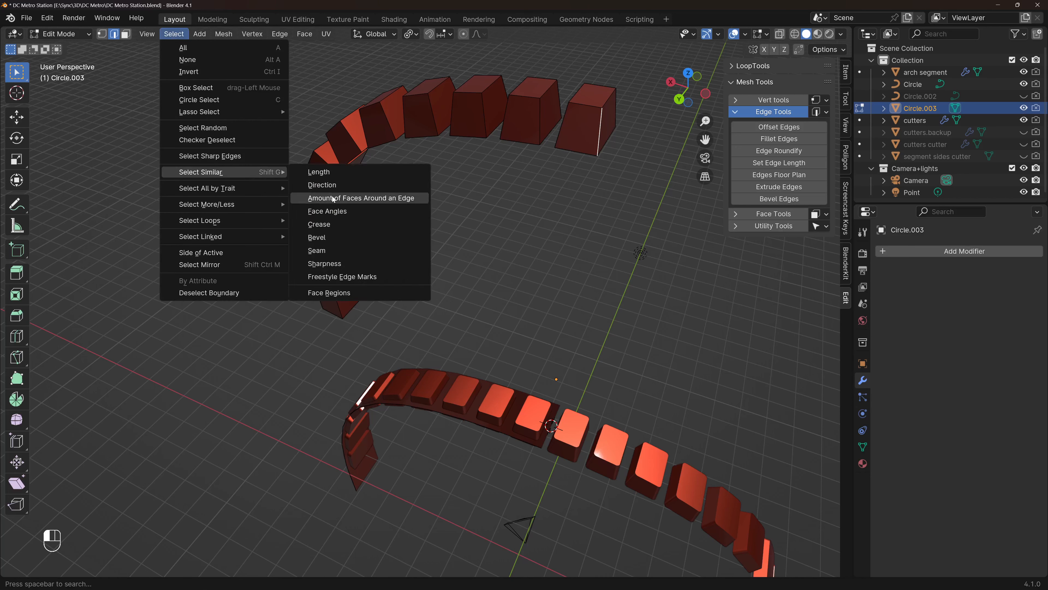
click(338, 173)
- Set the mean bevel weight of the selected block edges to 1 and return to Object Mode
click(844, 72)
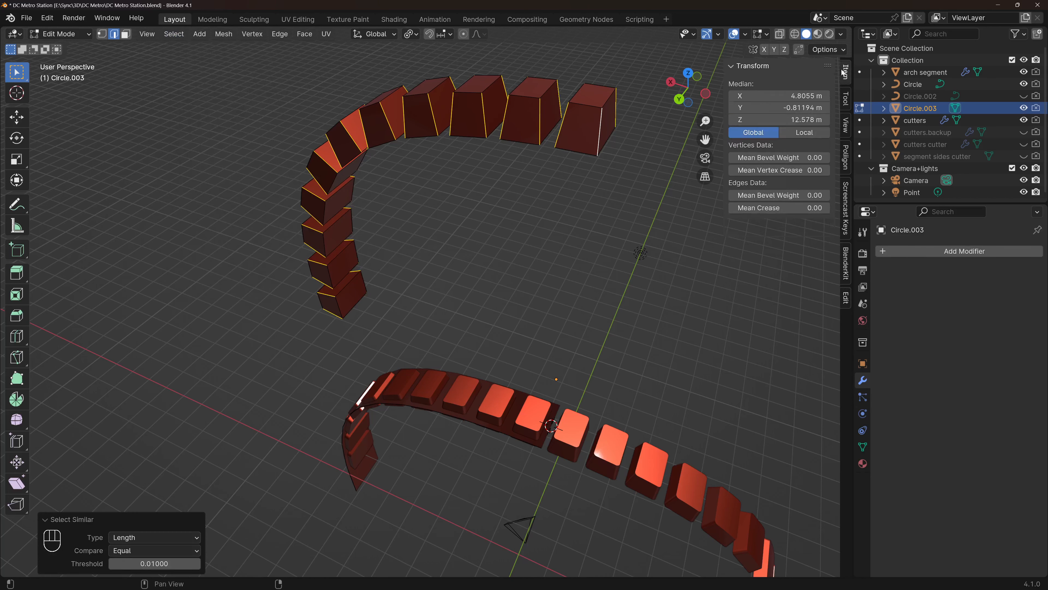
click(779, 194)
text(1)
key(Return)
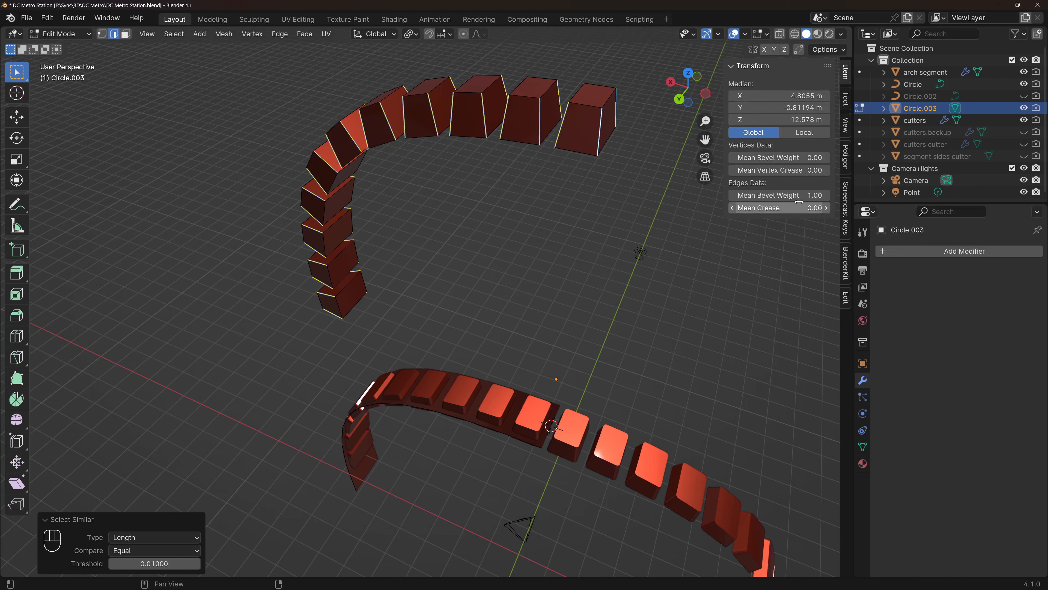
key(Tab)
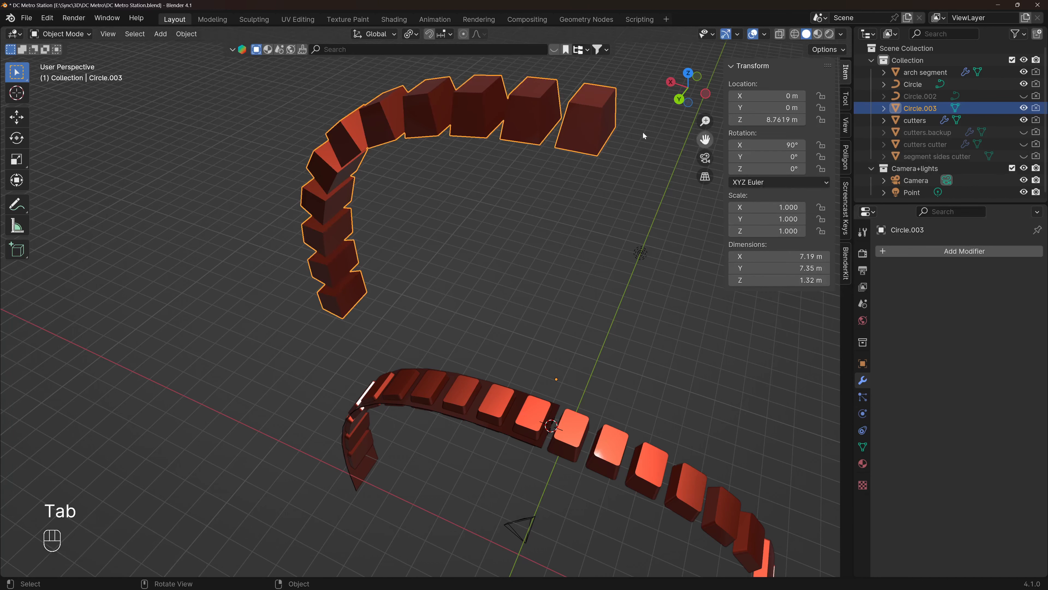
- Examine the Bevel modifier settings of the cutters object, including its limit method, and its rounded block edges
click(570, 449)
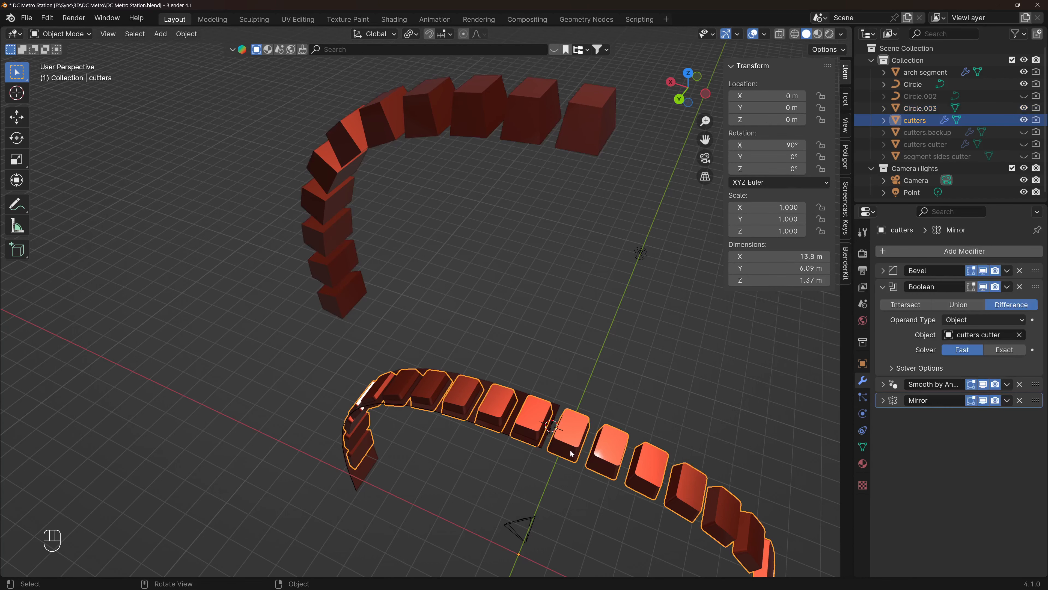
scroll(570, 449, up, 1)
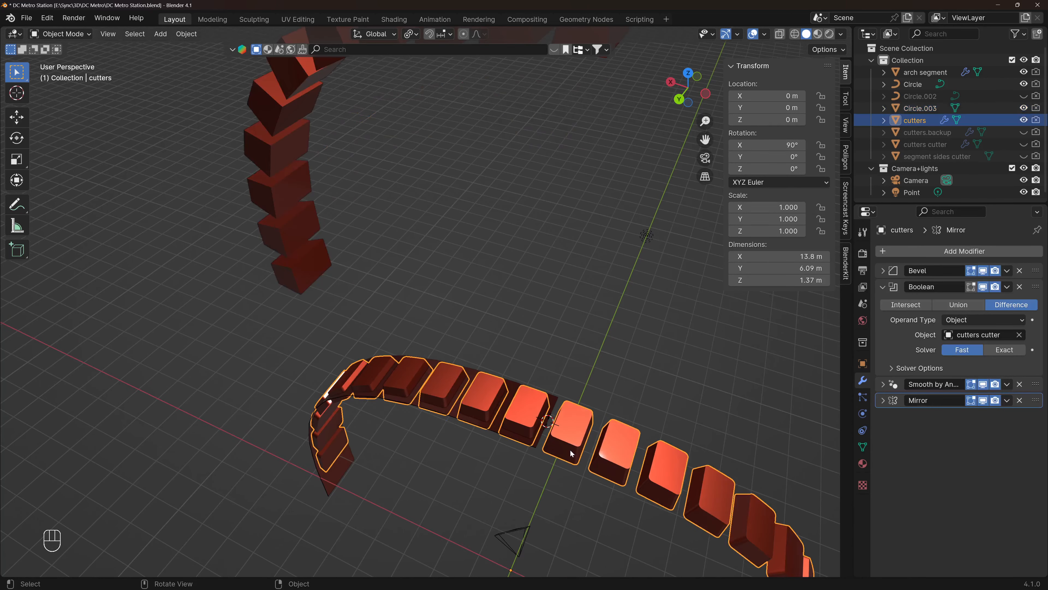
scroll(570, 449, up, 2)
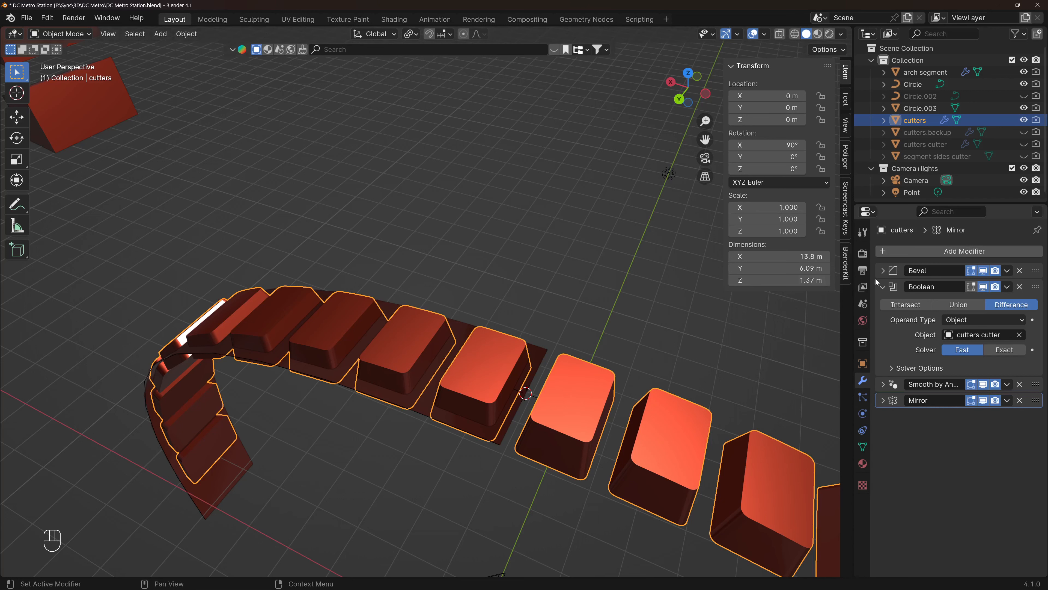
click(882, 286)
click(883, 270)
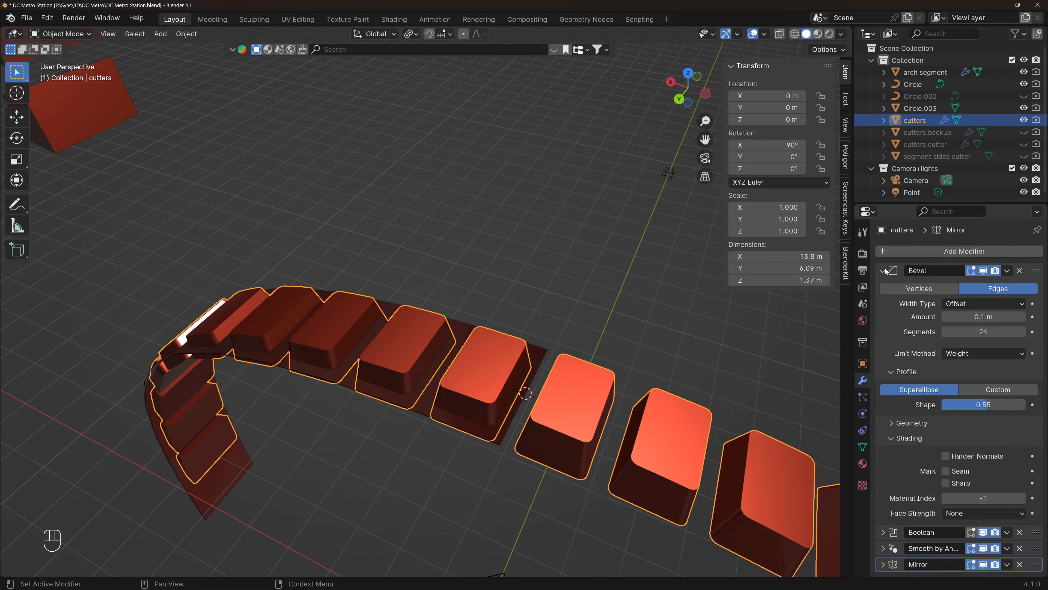
click(970, 352)
click(971, 354)
scroll(557, 461, up, 1)
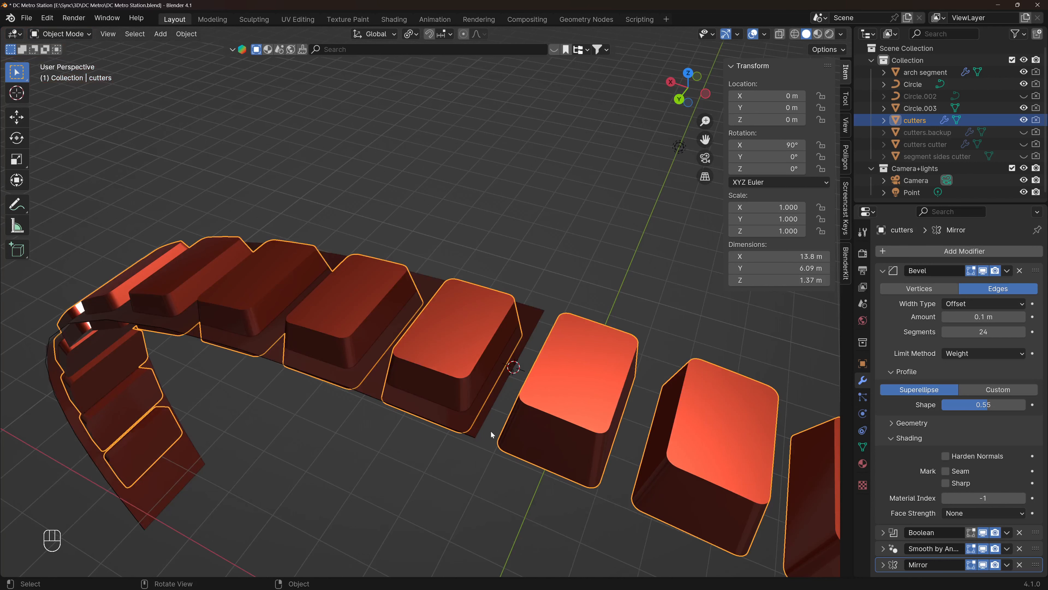
middle_drag(491, 430, 578, 419)
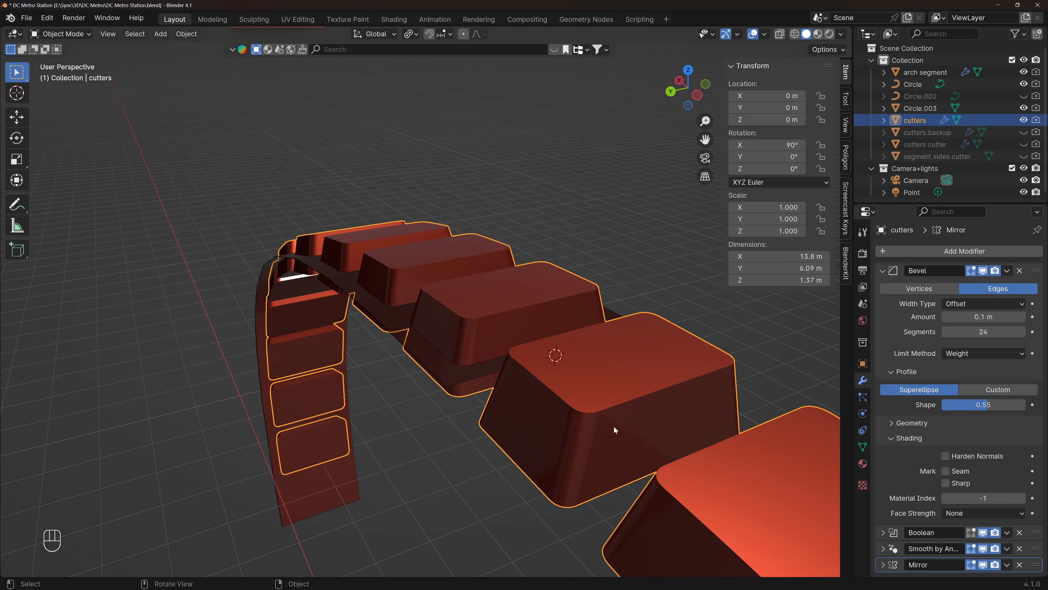
scroll(613, 426, up, 1)
click(882, 270)
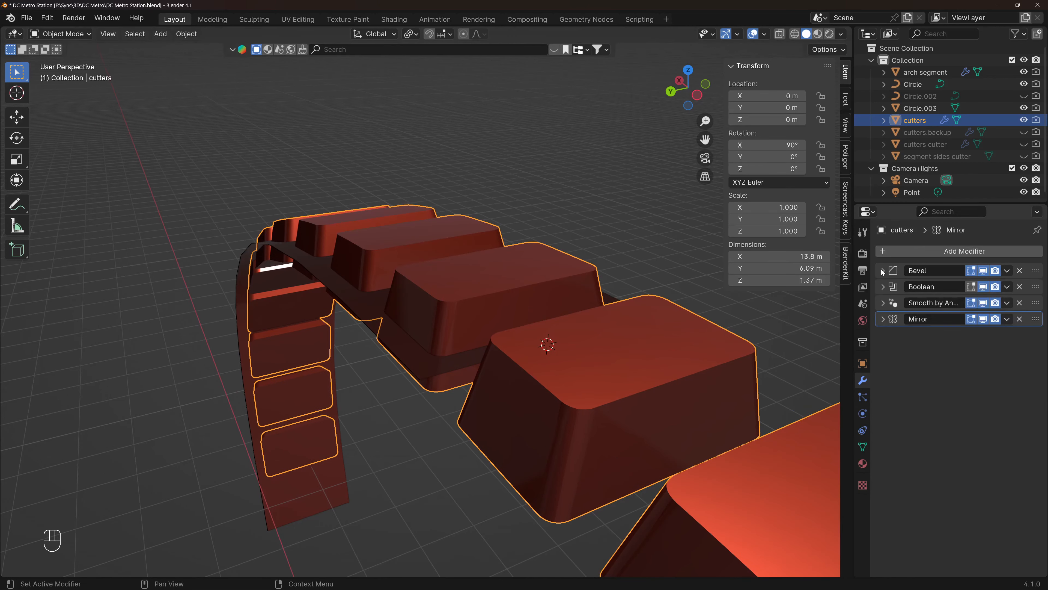
- Compare the cutters with their Boolean modifier's viewport display turned off and back on
click(983, 287)
scroll(590, 387, down, 2)
middle_drag(589, 387, 635, 358)
click(983, 287)
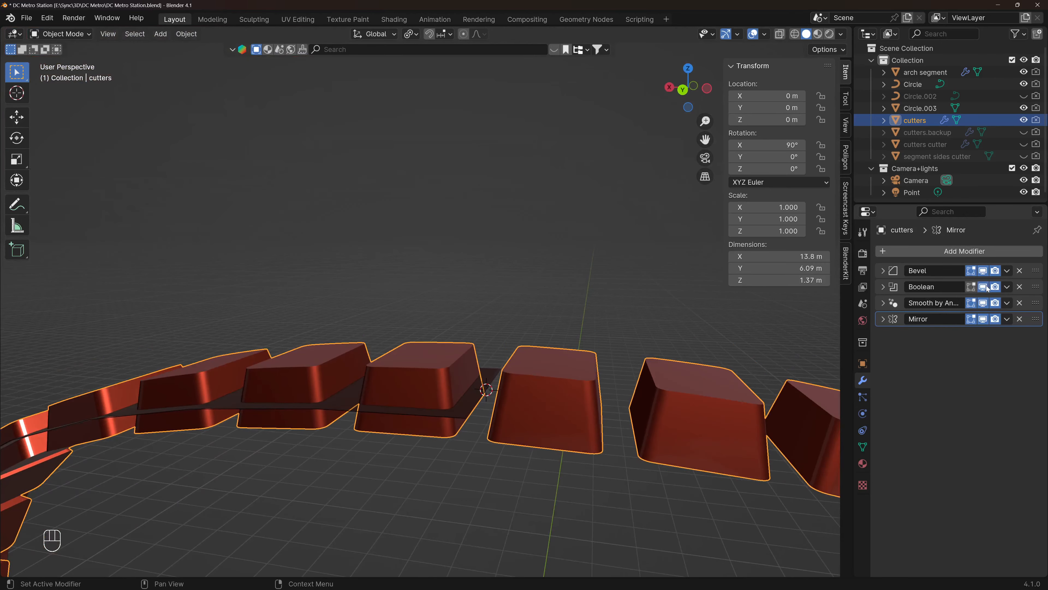
- Unhide the cutters cutter object and select it to inspect its shape around the arch
click(1025, 144)
click(924, 144)
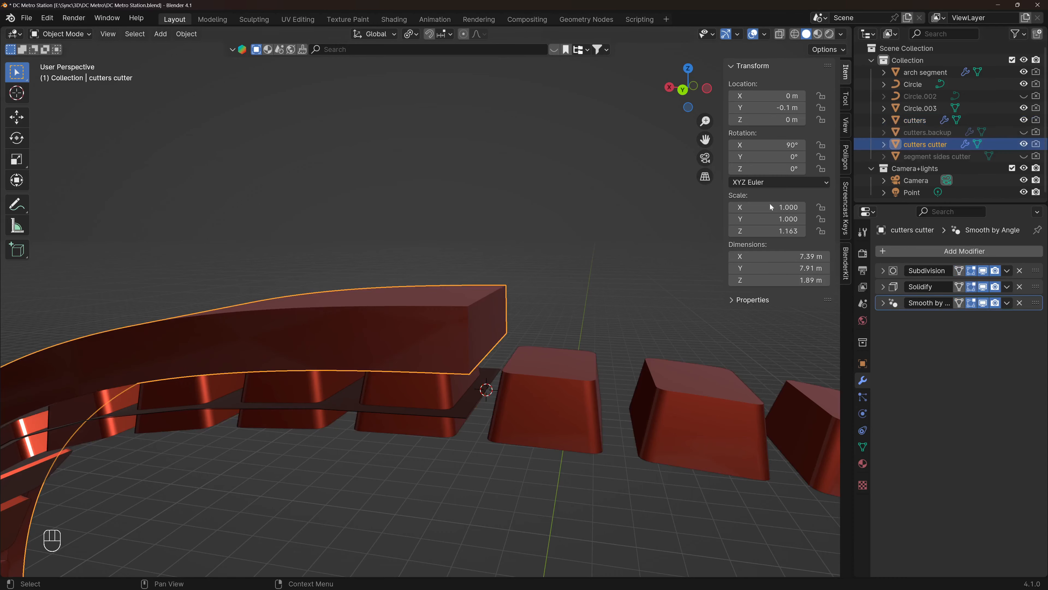
middle_drag(677, 314, 635, 350)
middle_drag(457, 363, 356, 437)
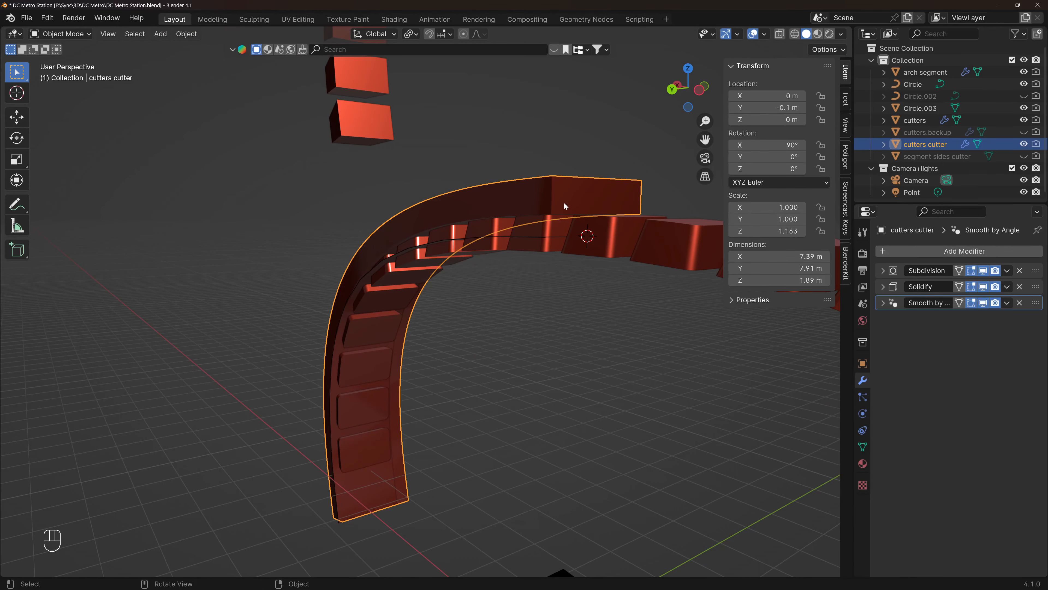
- Unhide the Circle.002 curve and hide the cutters object
click(1024, 96)
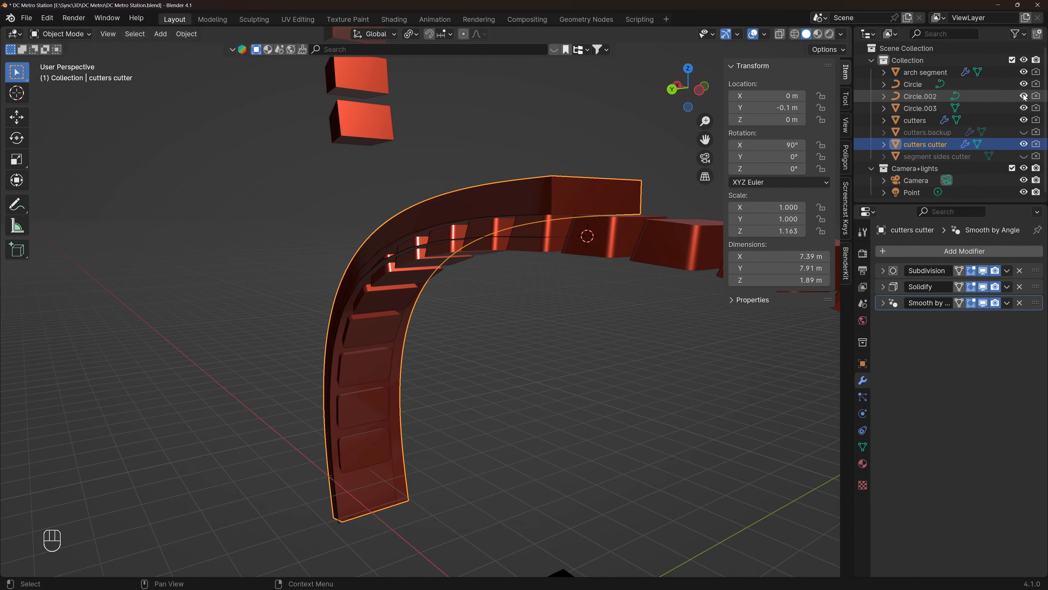
click(522, 238)
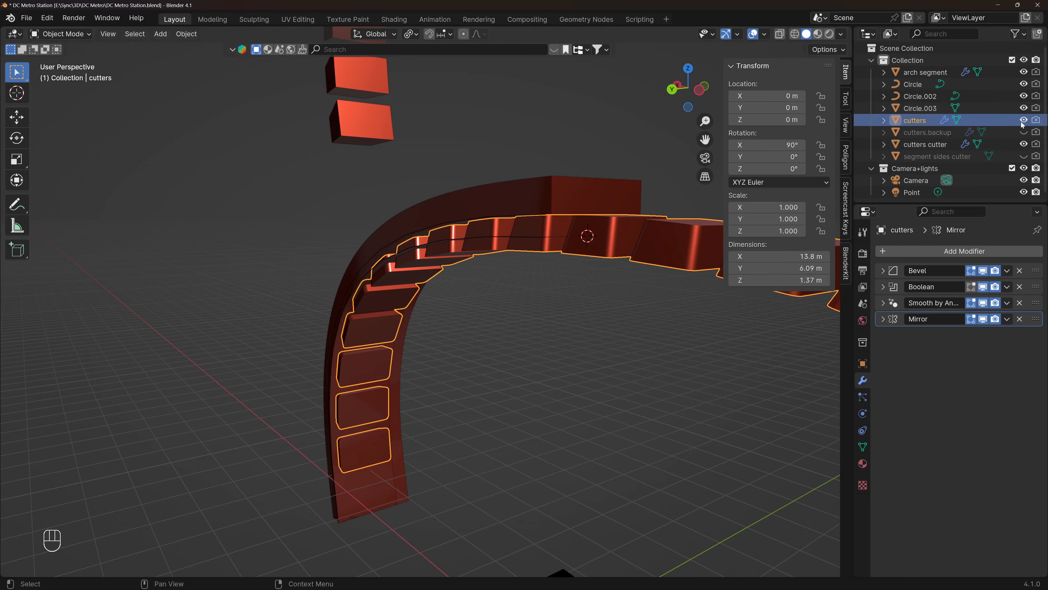
key(h)
click(541, 237)
middle_drag(542, 238, 380, 257)
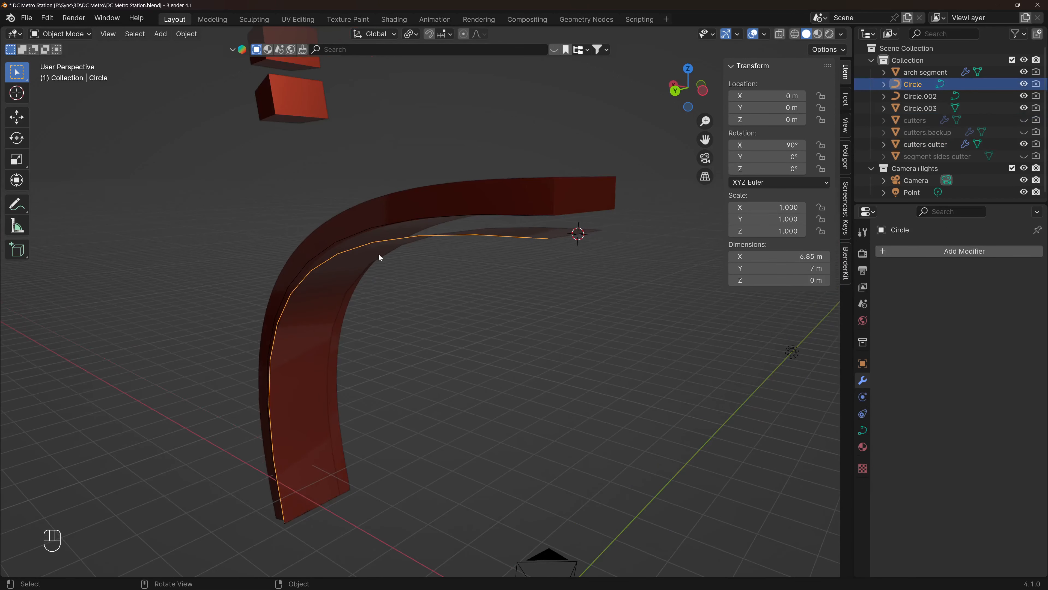
- Move the long handle of the Circle.002 curve's upper end point slightly upward in Edit Mode, and return to Object Mode
click(418, 223)
key(Tab)
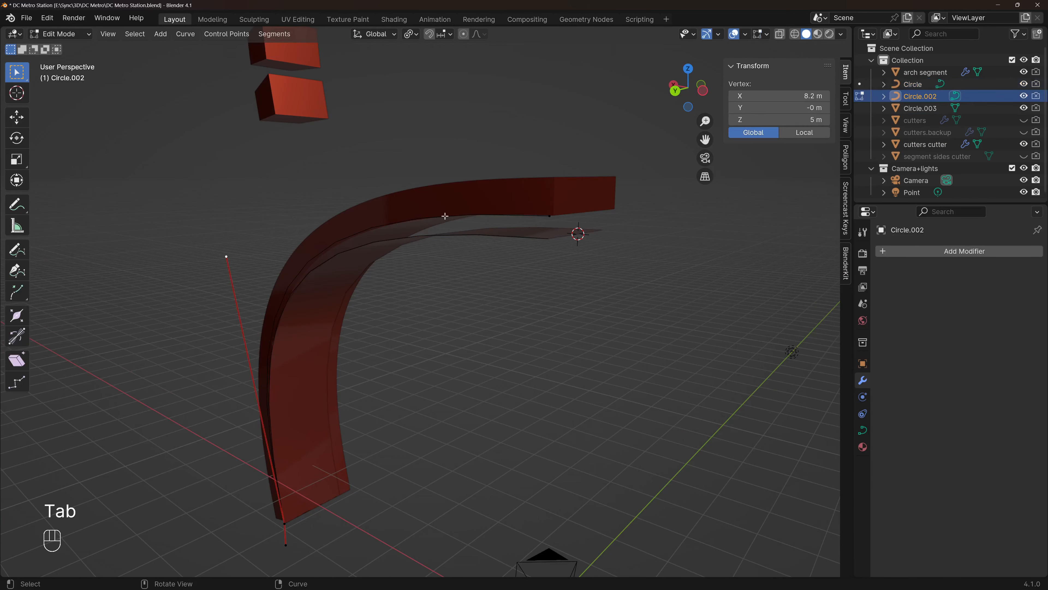
click(550, 216)
key(1)
click(352, 207)
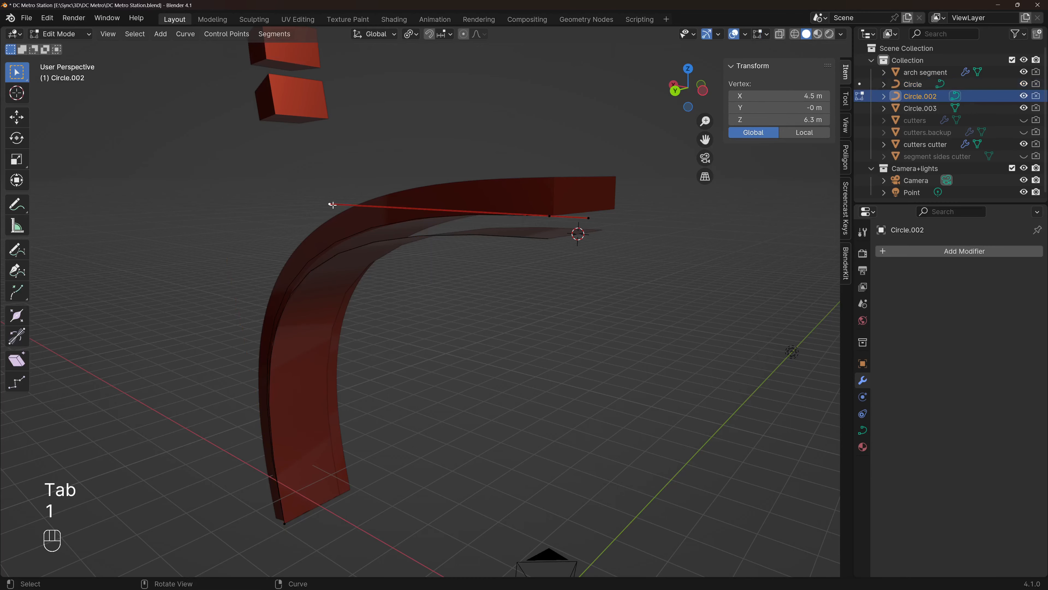
key(g)
click(330, 182)
key(Tab)
- Inspect the cutters cutter with the viewport display of its Solidify and Subdivision modifiers turned off and back on
middle_drag(342, 240, 387, 239)
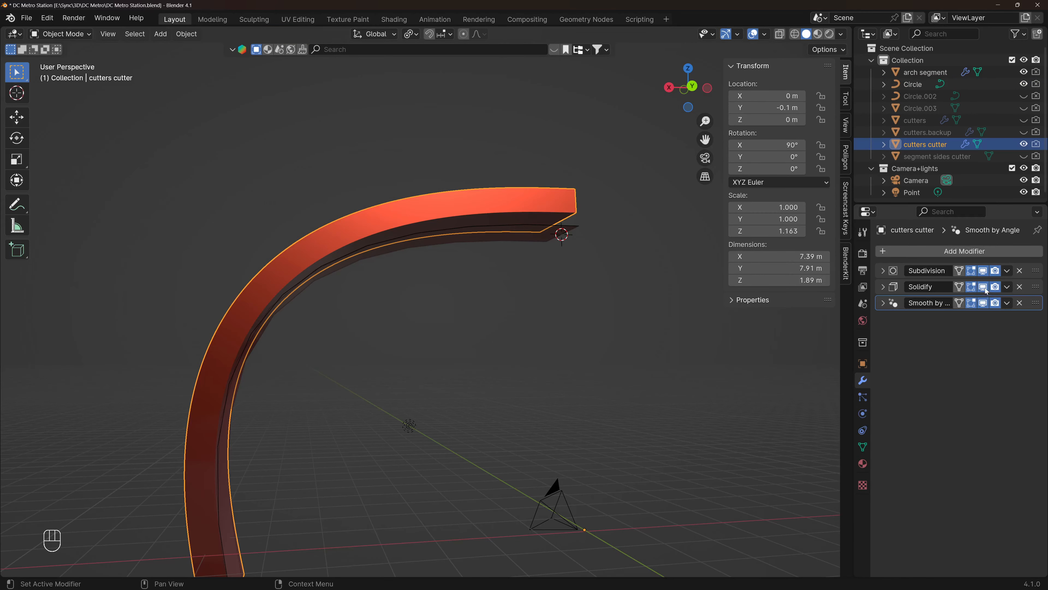
click(984, 287)
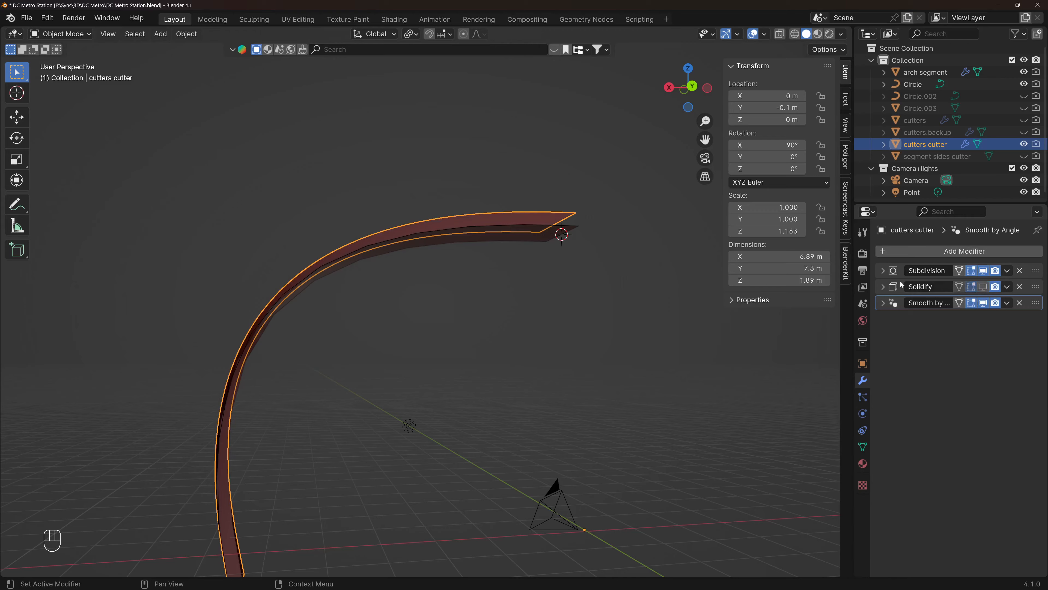
click(982, 274)
middle_drag(399, 262, 359, 304)
click(986, 272)
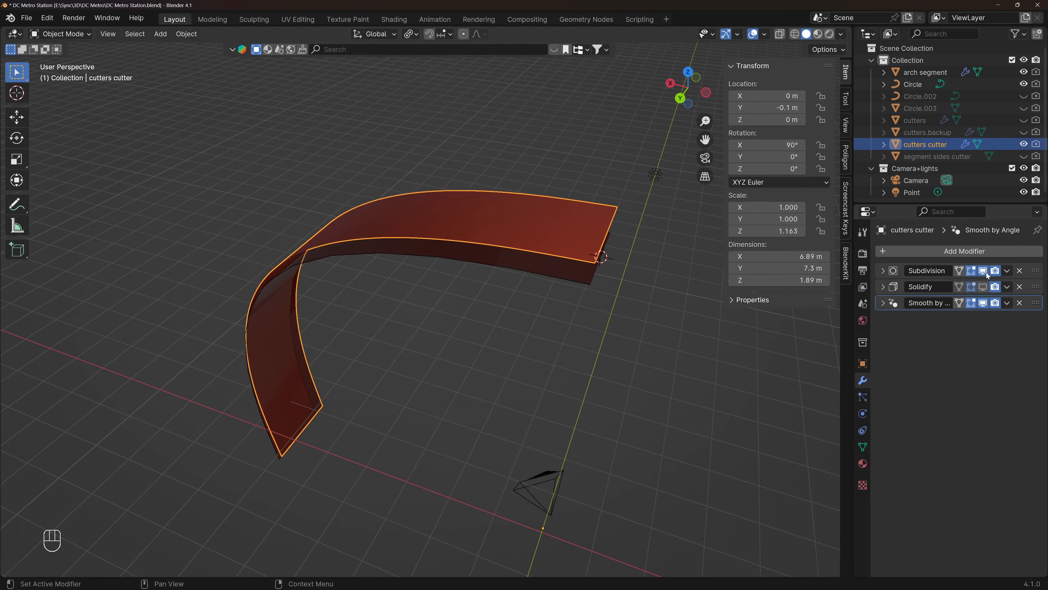
click(984, 287)
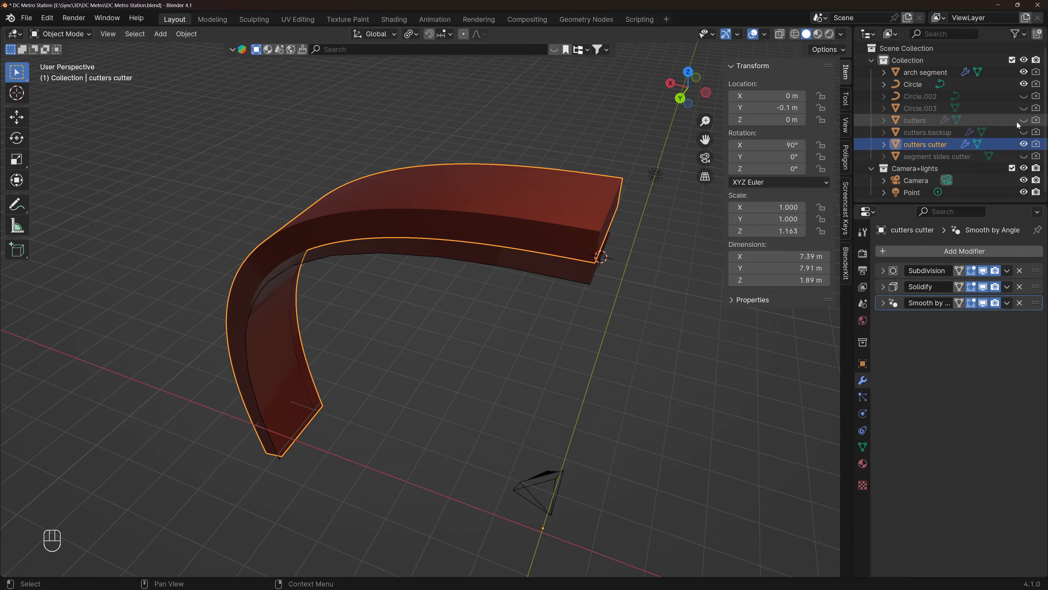
- Unhide the cutters object and view it together with the cutters cutter
click(1024, 120)
middle_drag(589, 215, 437, 174)
scroll(698, 241, up, 2)
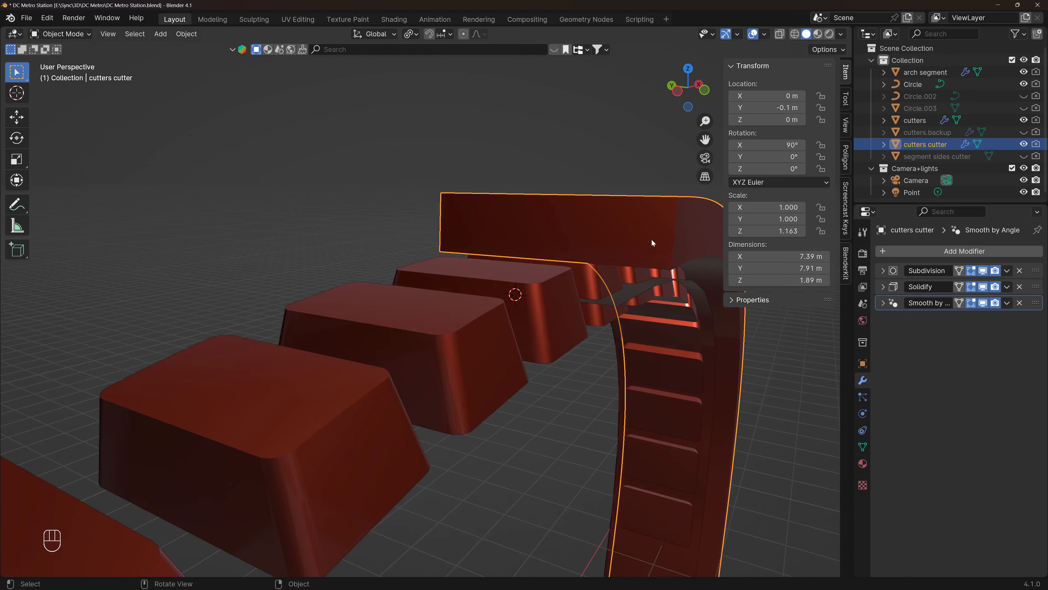
middle_drag(498, 253, 574, 278)
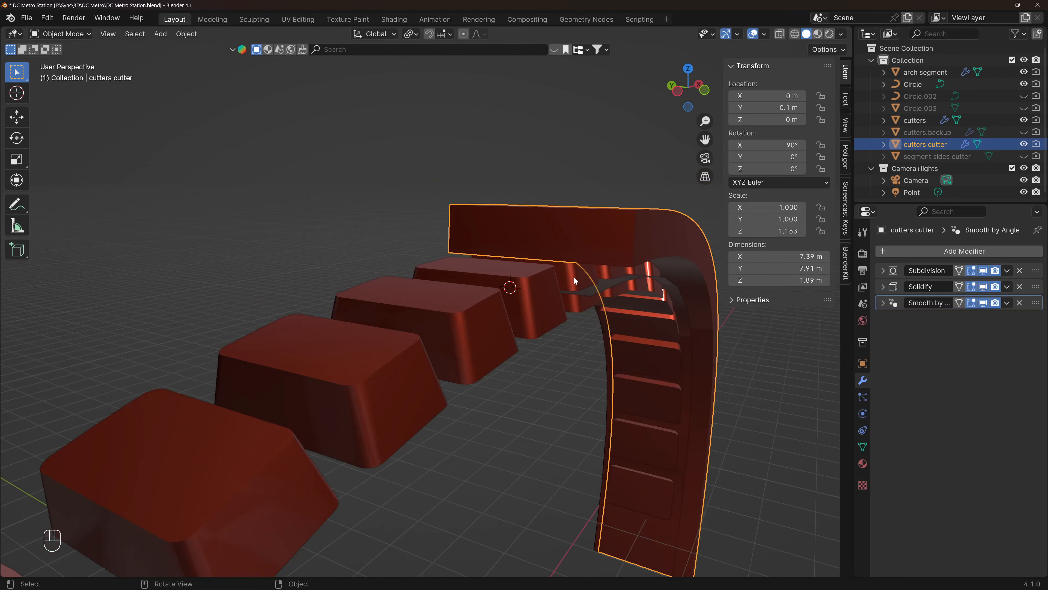
key(g)
key(x)
key(y)
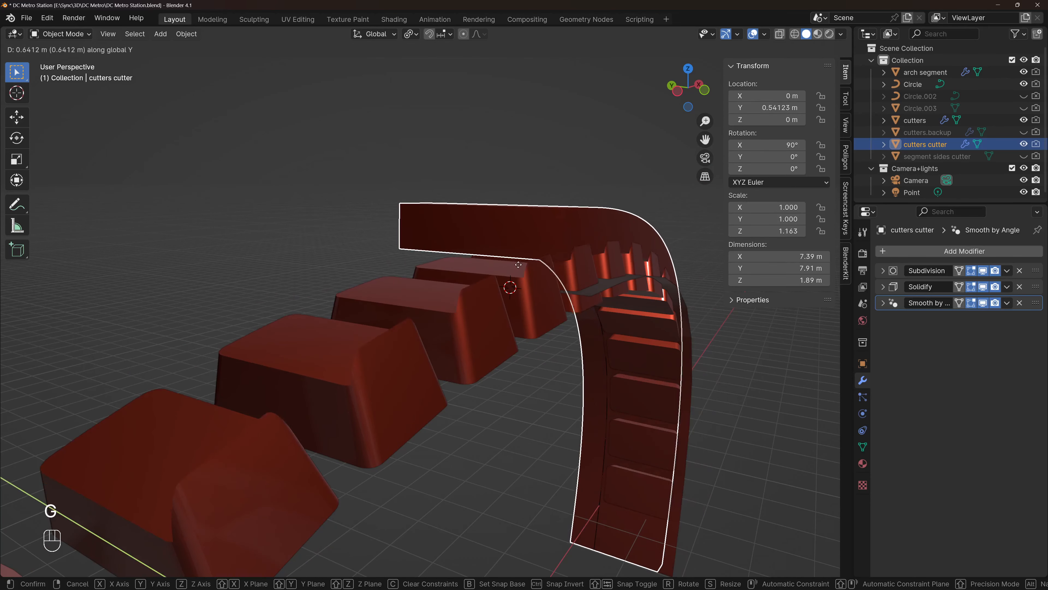
right_click(571, 279)
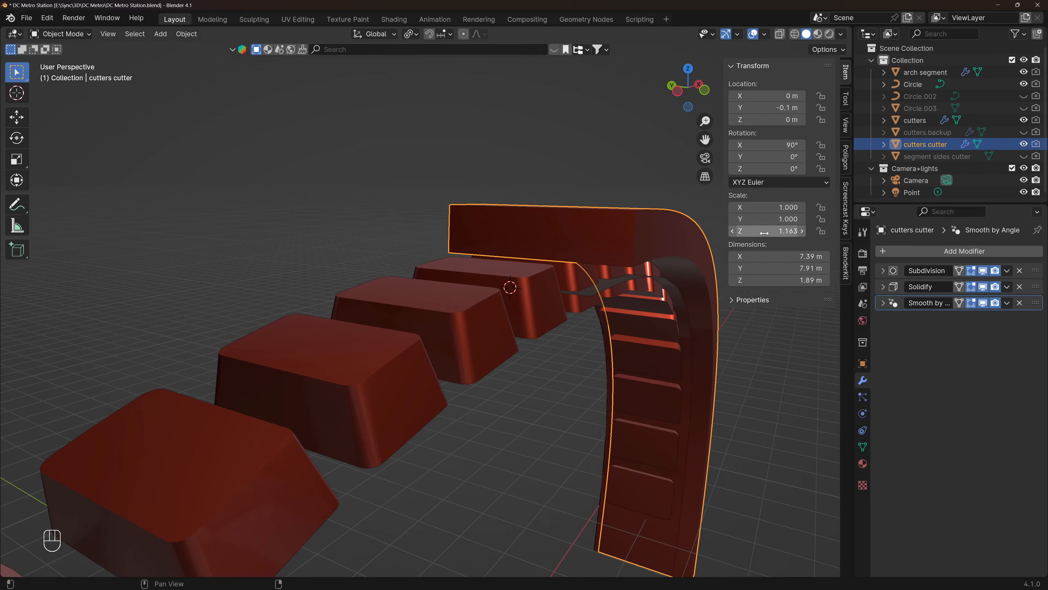
- Turn on the wireframe overlay and examine the cutters cutter's mesh density close up against the blocks, also in Edit Mode
click(764, 35)
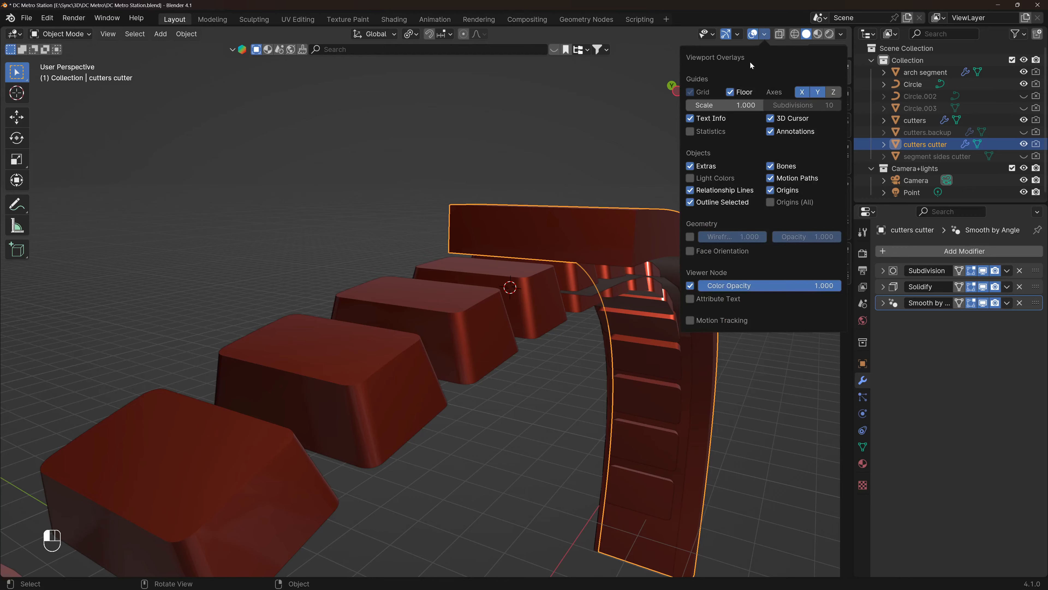
click(690, 236)
middle_drag(578, 243, 552, 224)
scroll(552, 225, up, 5)
scroll(477, 392, up, 6)
middle_drag(478, 420, 491, 345)
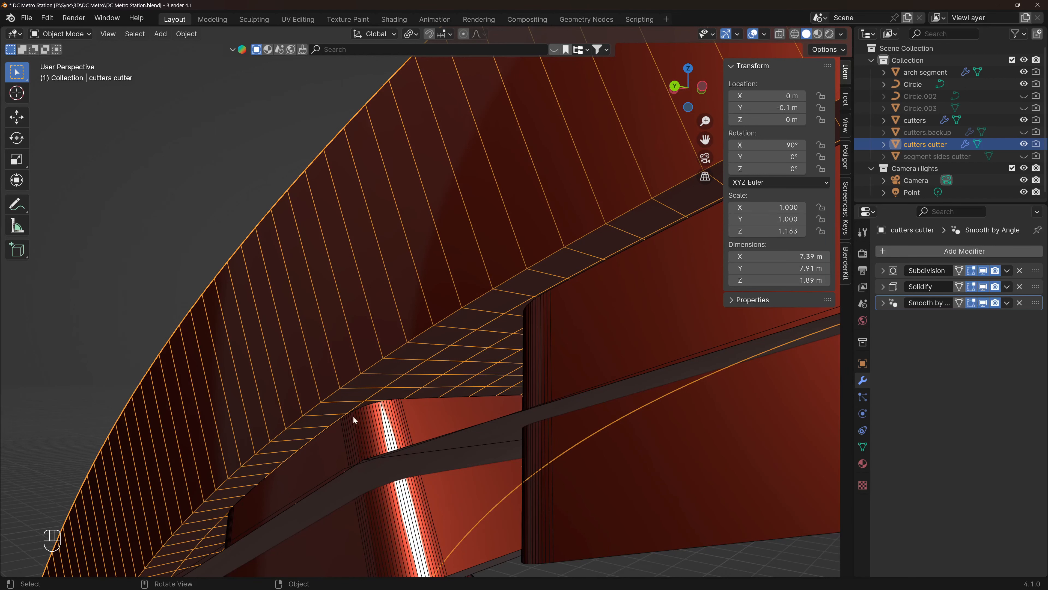
scroll(330, 428, up, 4)
scroll(330, 427, down, 4)
key(Tab)
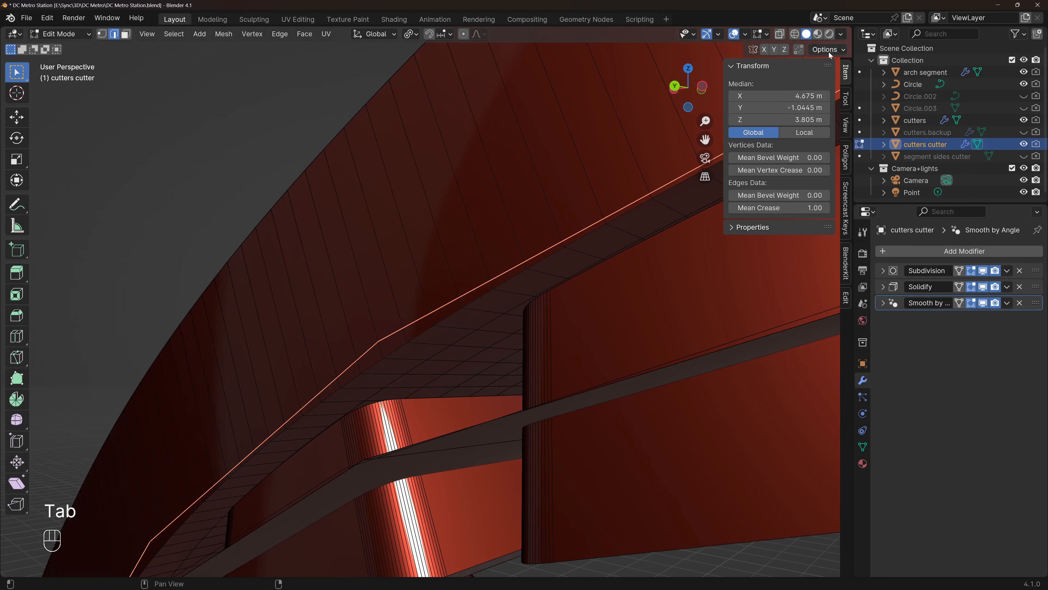
- Turn off the wireframe overlay and hide the Circle curve and the cutters cutter
click(1023, 84)
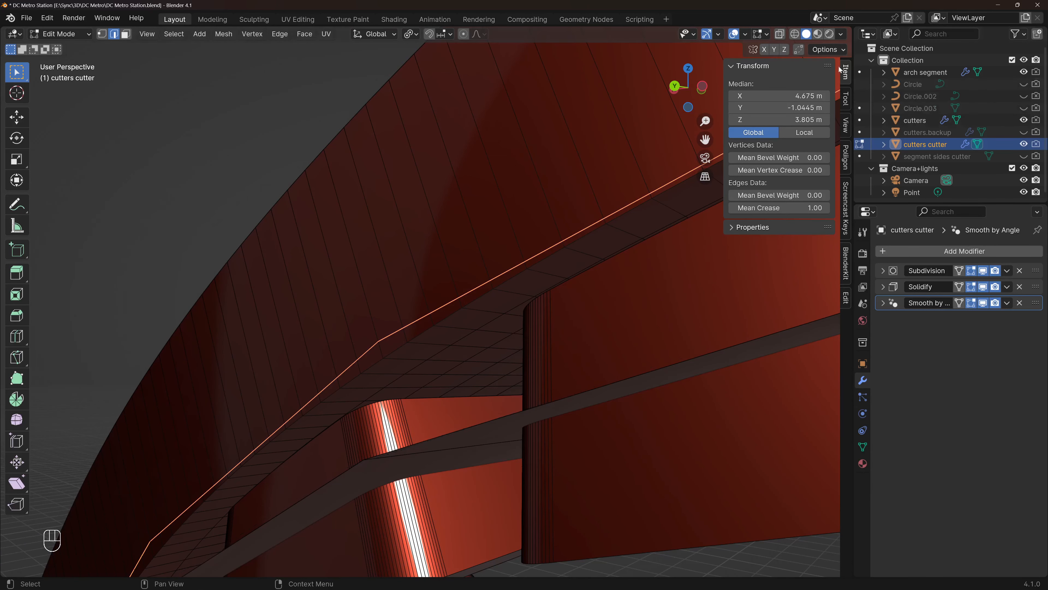
click(745, 34)
click(671, 236)
scroll(535, 340, down, 7)
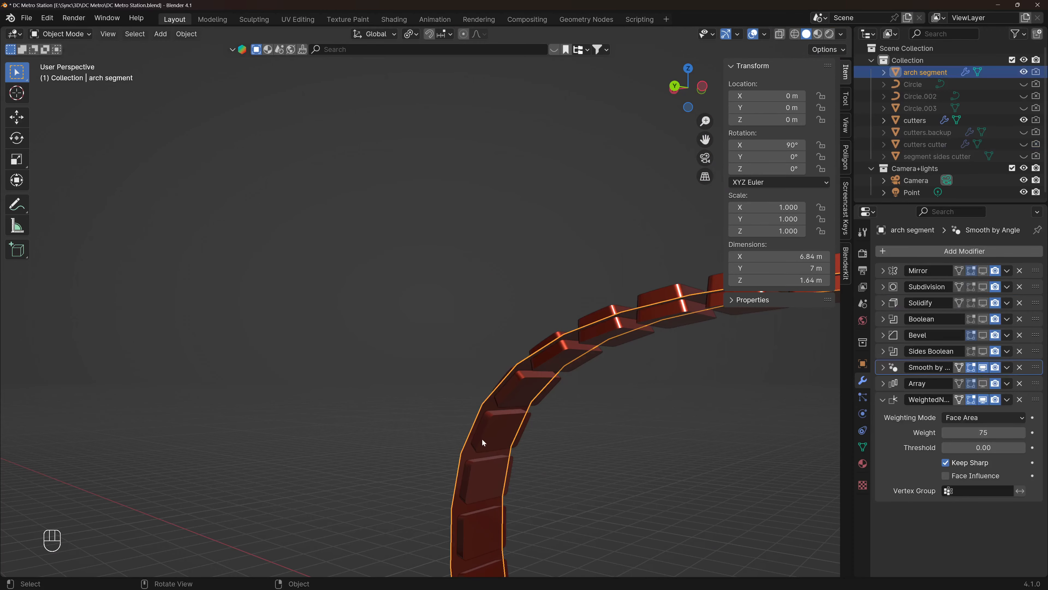
middle_drag(482, 438, 503, 501)
- Hide the cutters object and turn on the viewport display of the arch segment's Mirror modifier
click(915, 120)
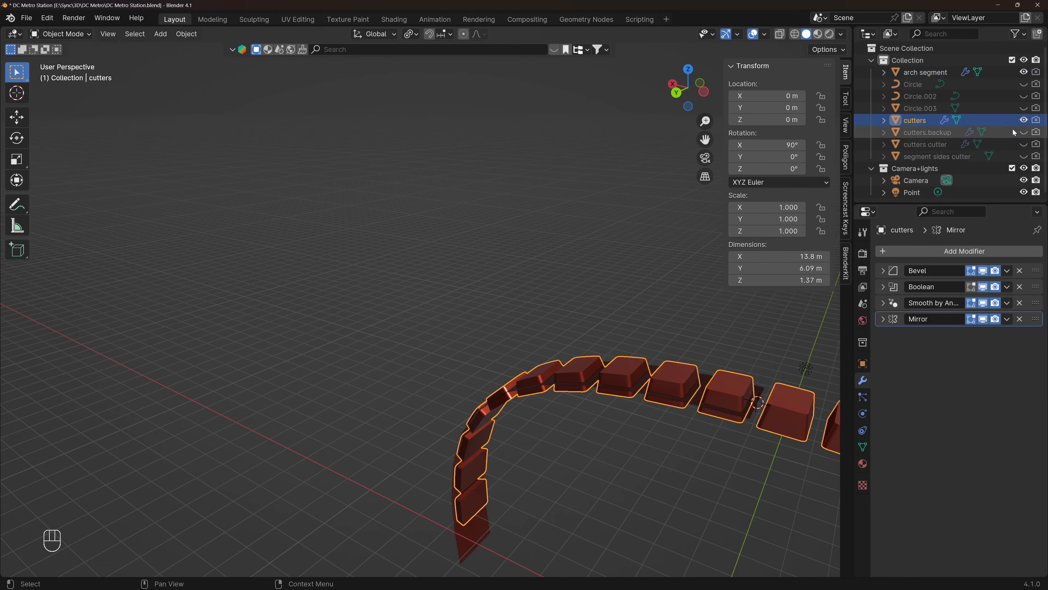
click(1024, 120)
click(925, 73)
click(983, 271)
scroll(540, 410, down, 2)
scroll(539, 410, down, 2)
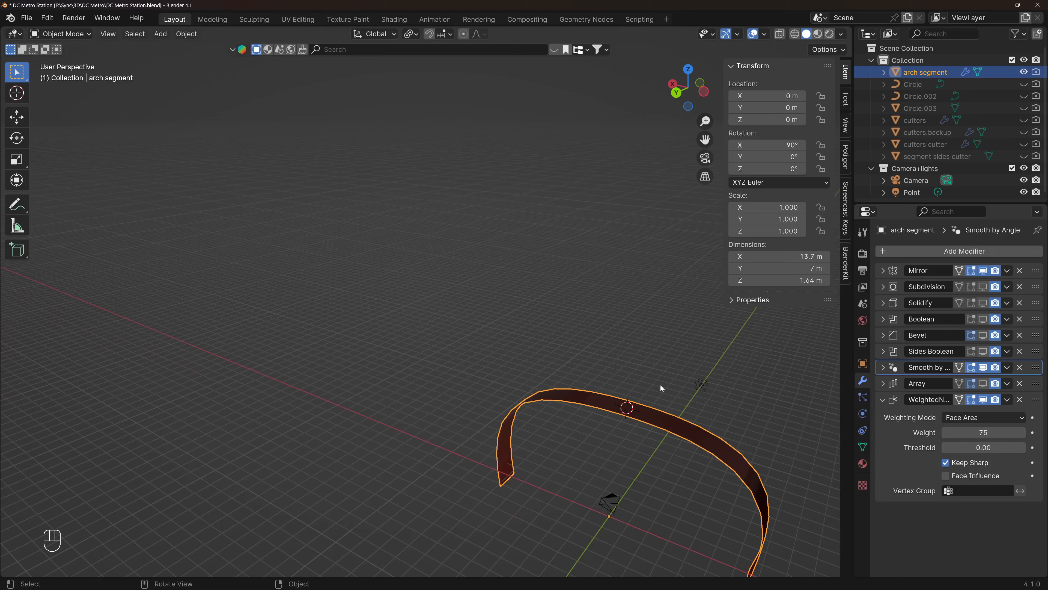
scroll(710, 457, up, 2)
- Turn on the viewport display of the arch segment's Subdivision modifier and review its settings
click(983, 288)
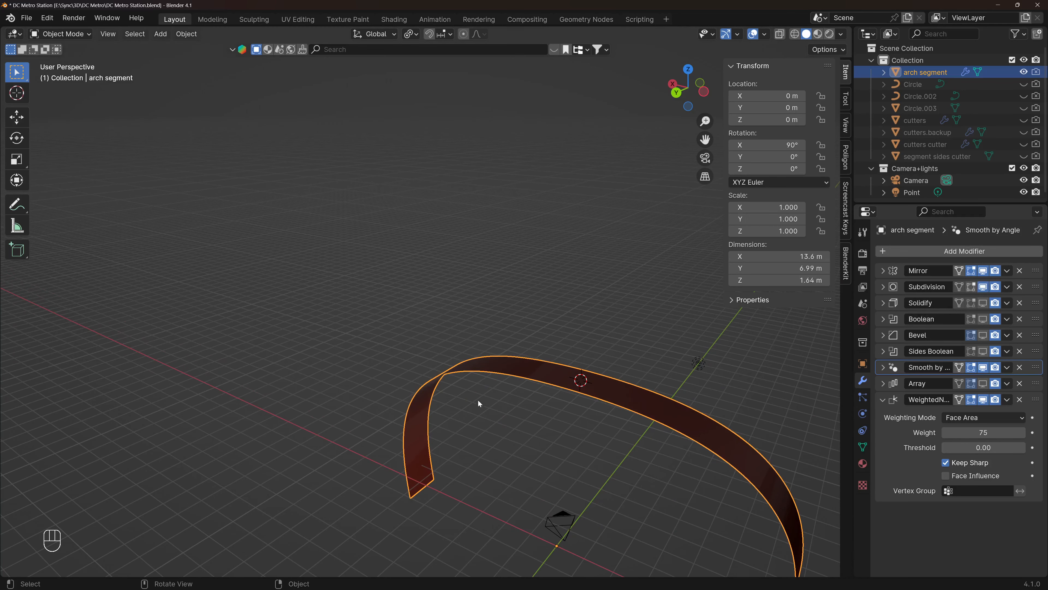
middle_drag(412, 466, 430, 437)
scroll(470, 432, up, 1)
click(883, 286)
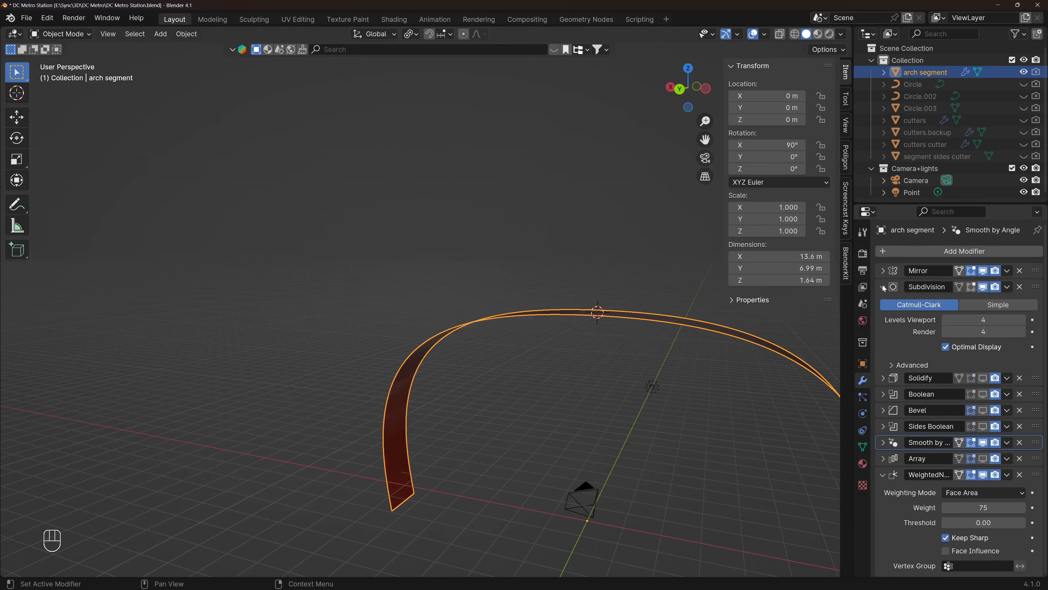
click(882, 287)
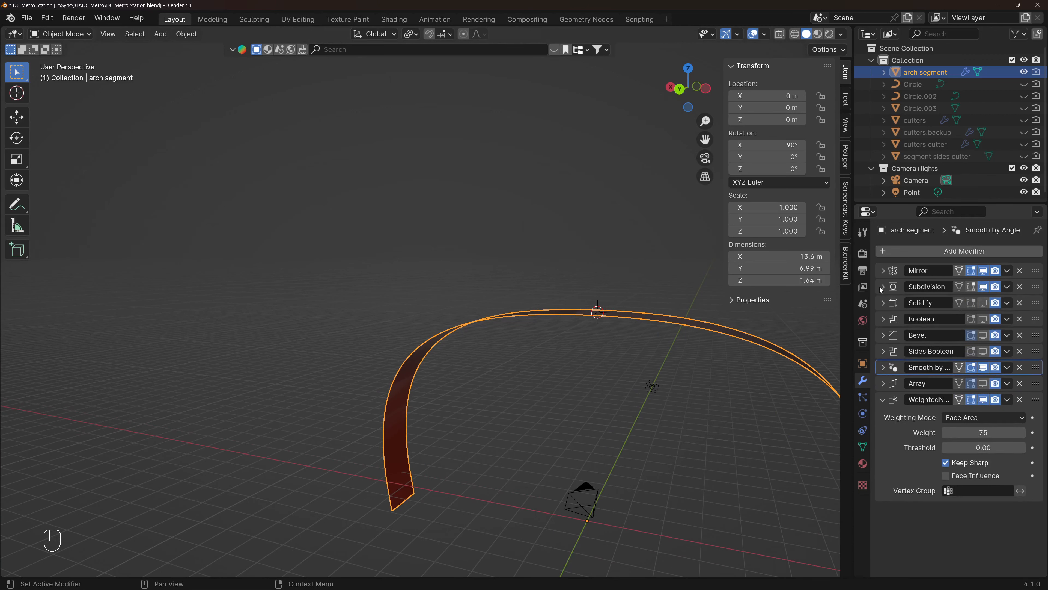
click(880, 287)
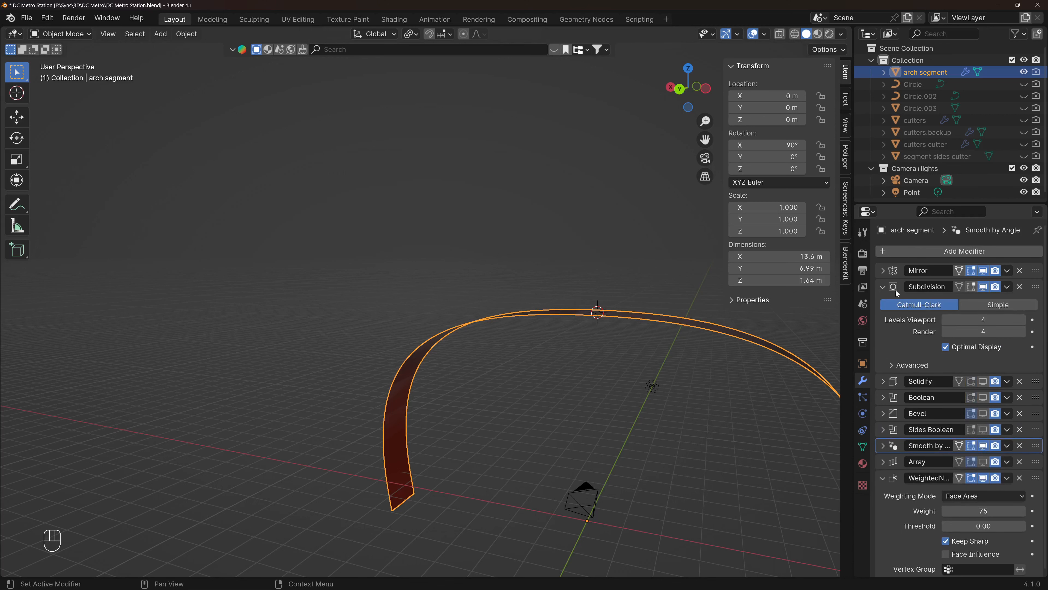
click(882, 287)
- Turn on the viewport display of the arch segment's Solidify and Boolean modifiers and review their settings
click(984, 303)
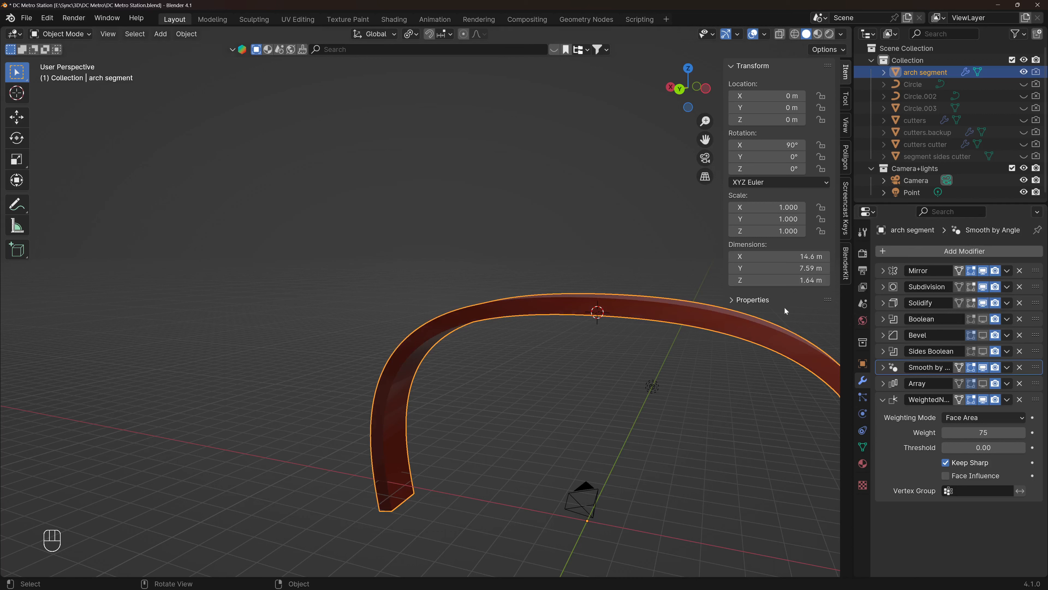
click(883, 303)
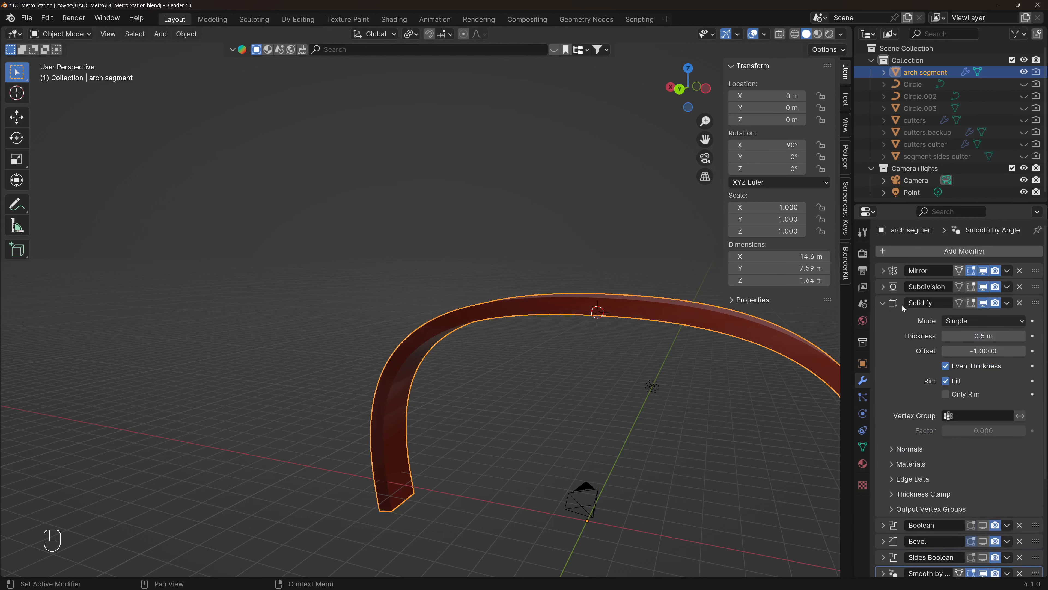
click(882, 303)
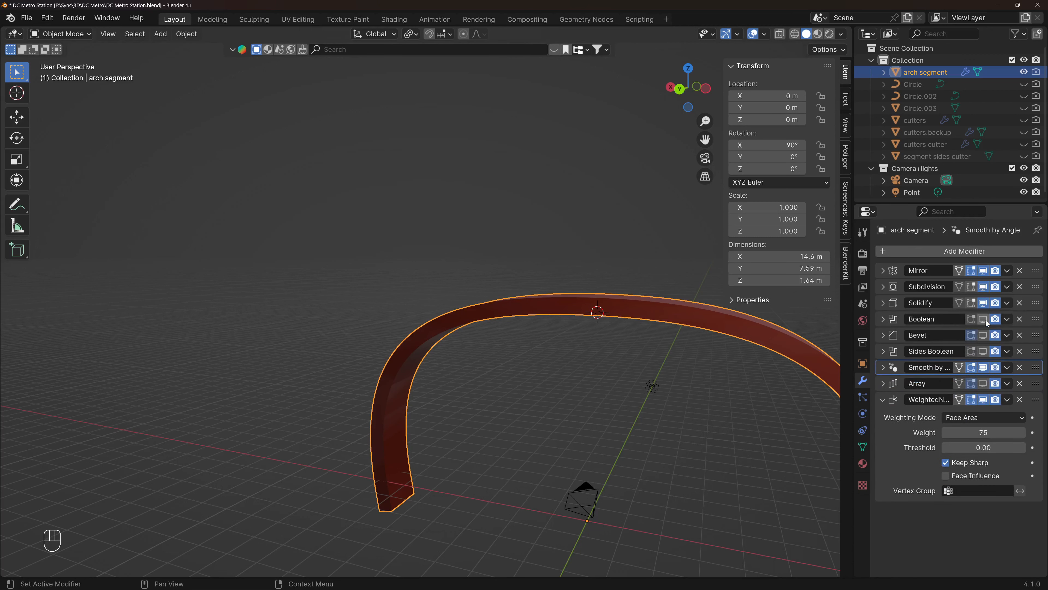
click(986, 321)
click(882, 319)
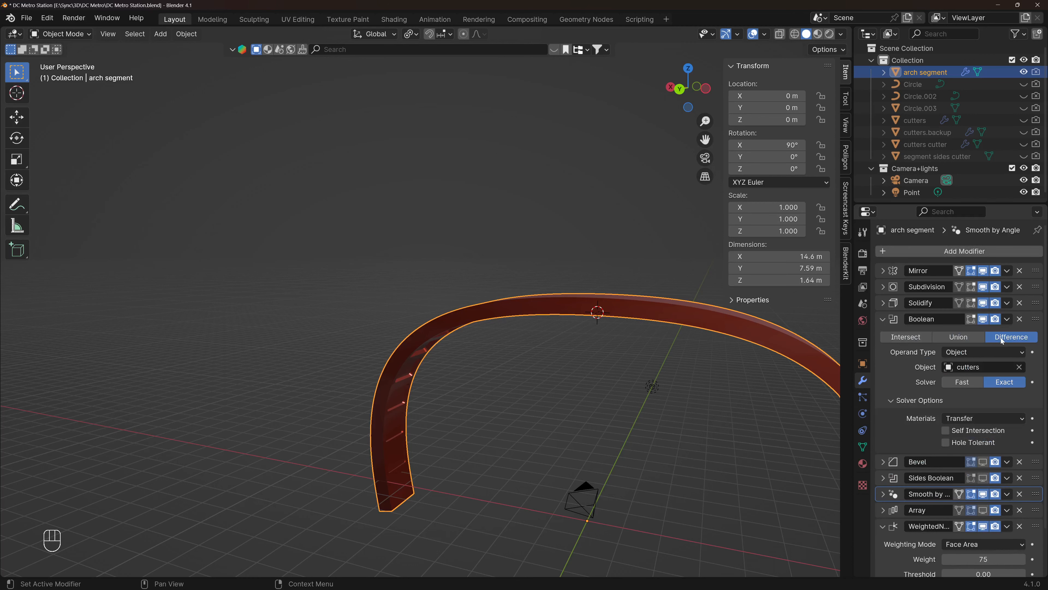
- Unhide the cutters object and review the settings of its Boolean modifier
click(1024, 120)
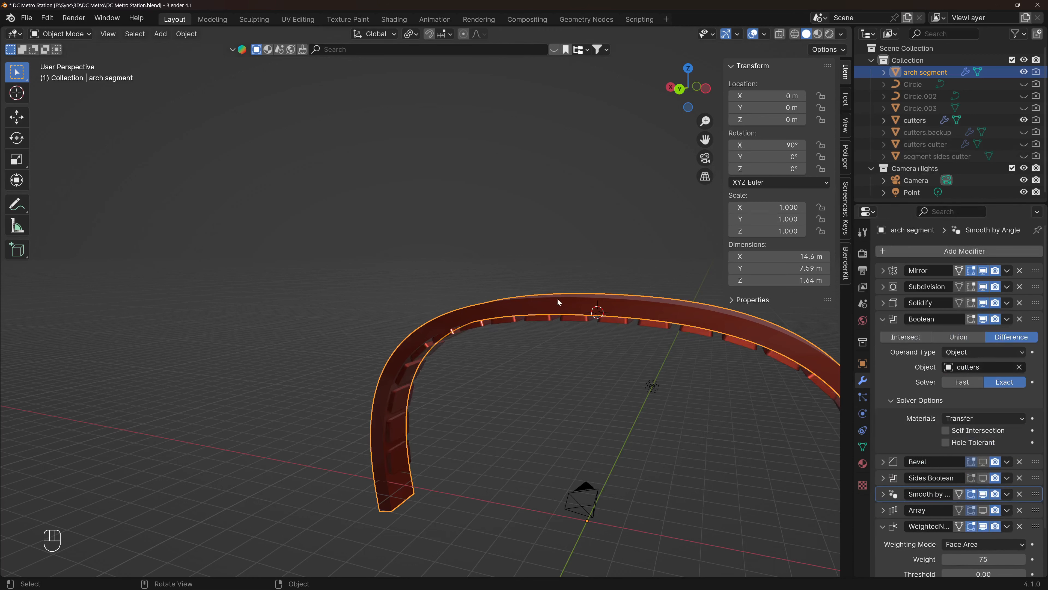
click(543, 318)
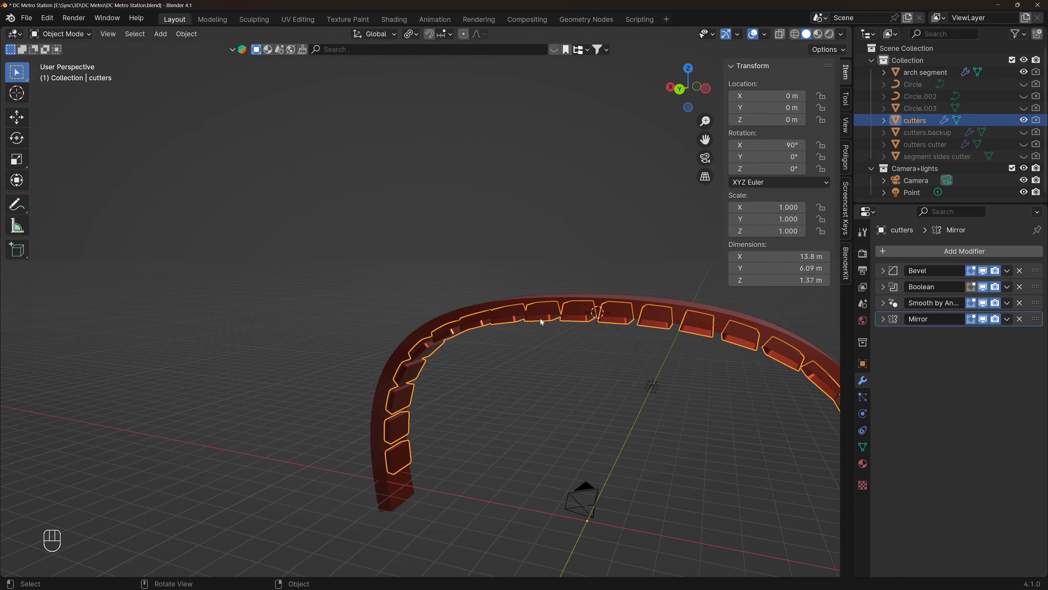
click(883, 288)
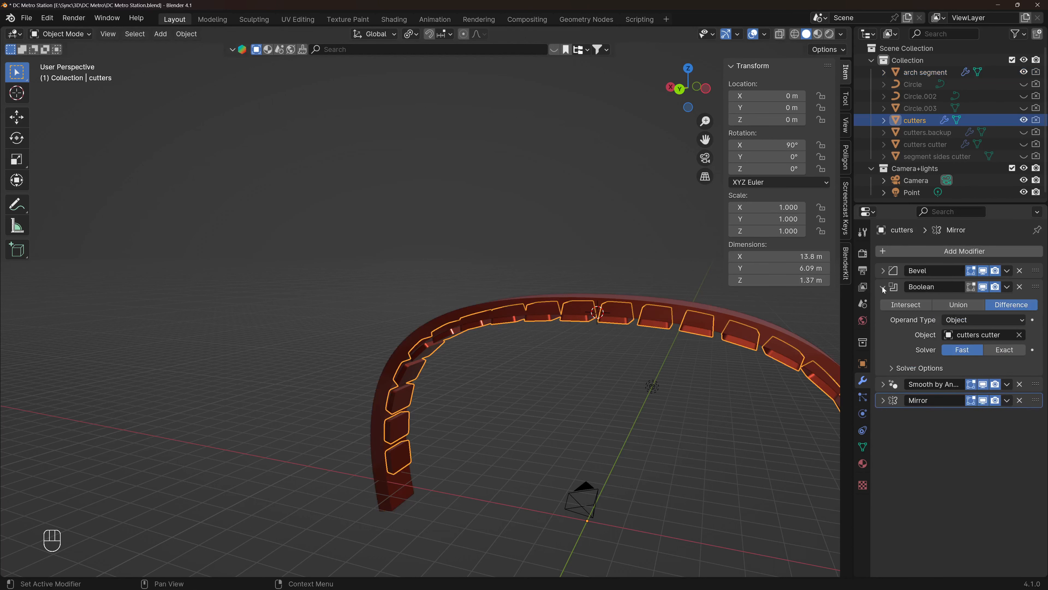
click(894, 286)
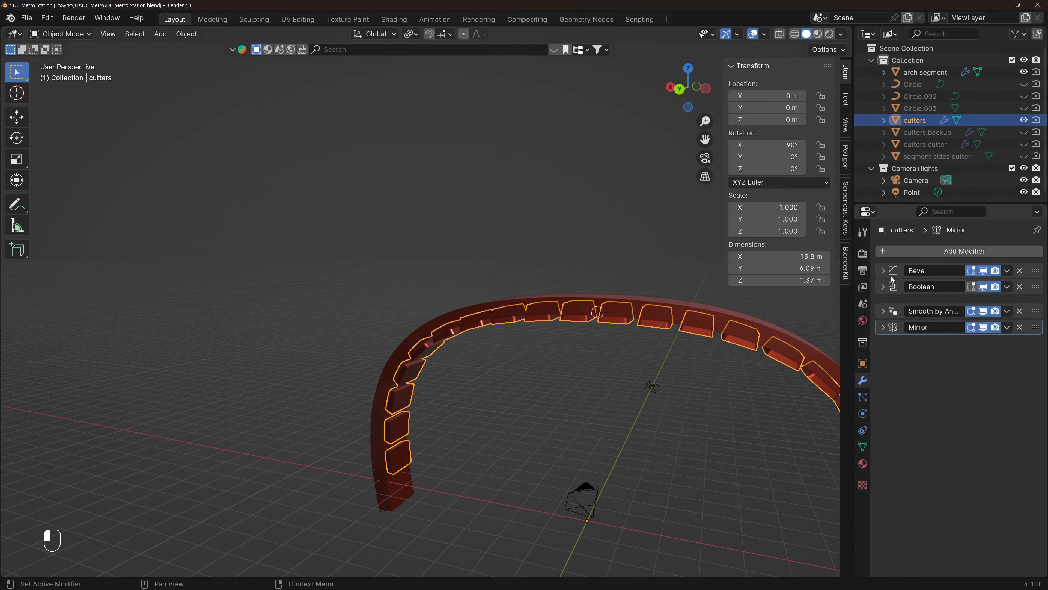
- Show the cutters.backup object and the cutters cutter one after the other against the arch, hiding each again
click(1024, 133)
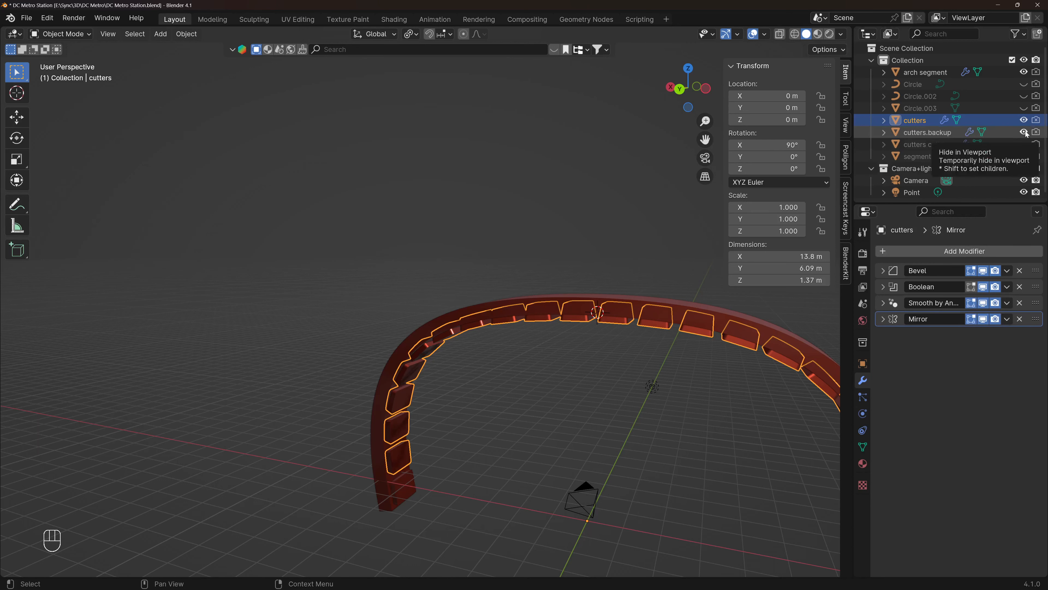
click(1025, 132)
click(1024, 144)
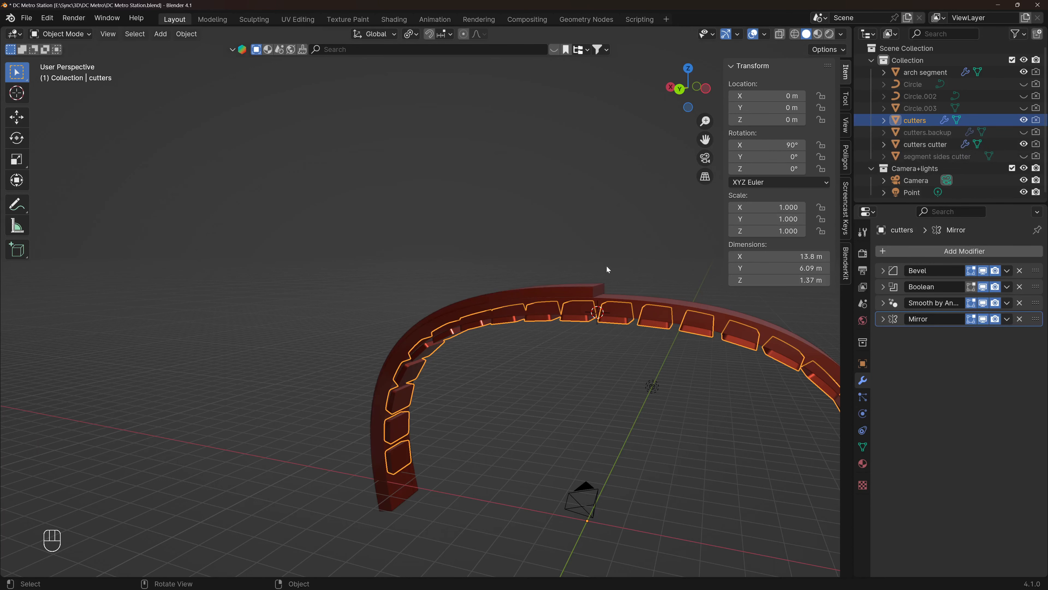
click(582, 292)
click(582, 292)
click(1023, 145)
- Hide the cutters object and view the coffers cut into the arch segment's leg, with the Boolean settings collapsed
click(788, 328)
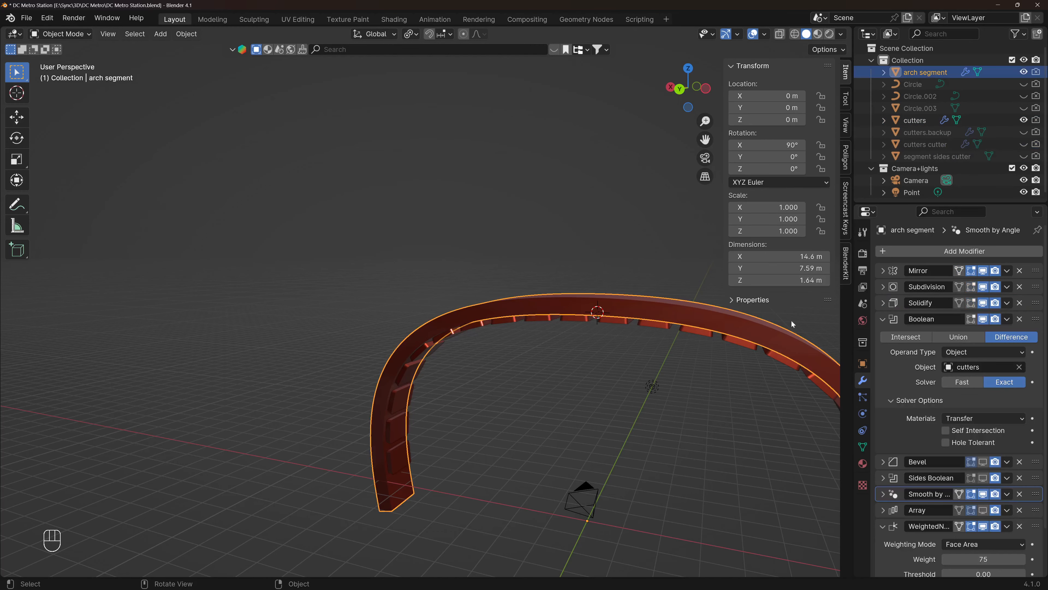
click(788, 328)
click(1023, 120)
click(388, 506)
scroll(389, 496, up, 5)
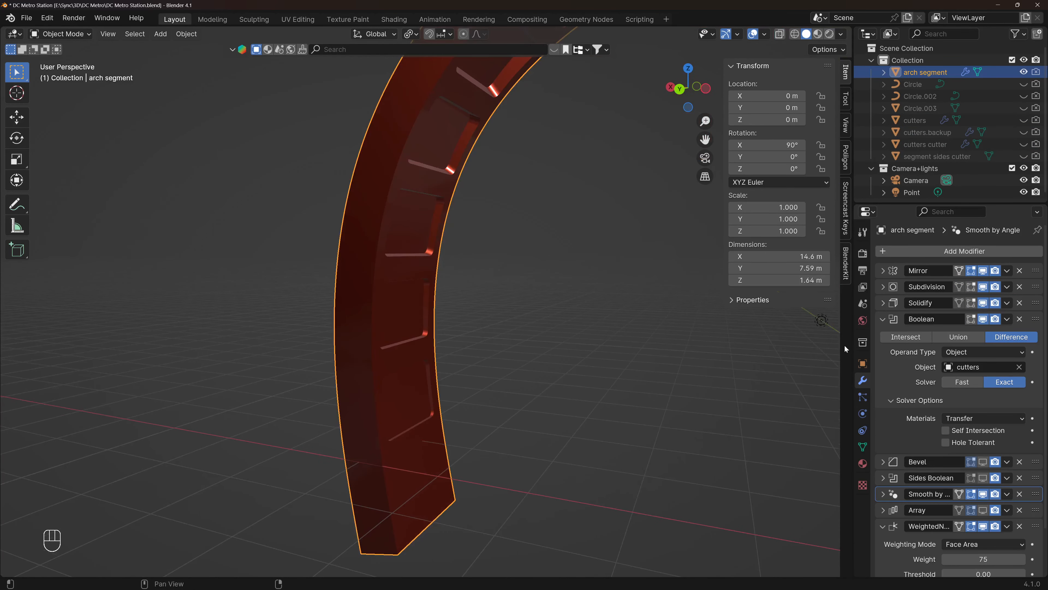
click(883, 319)
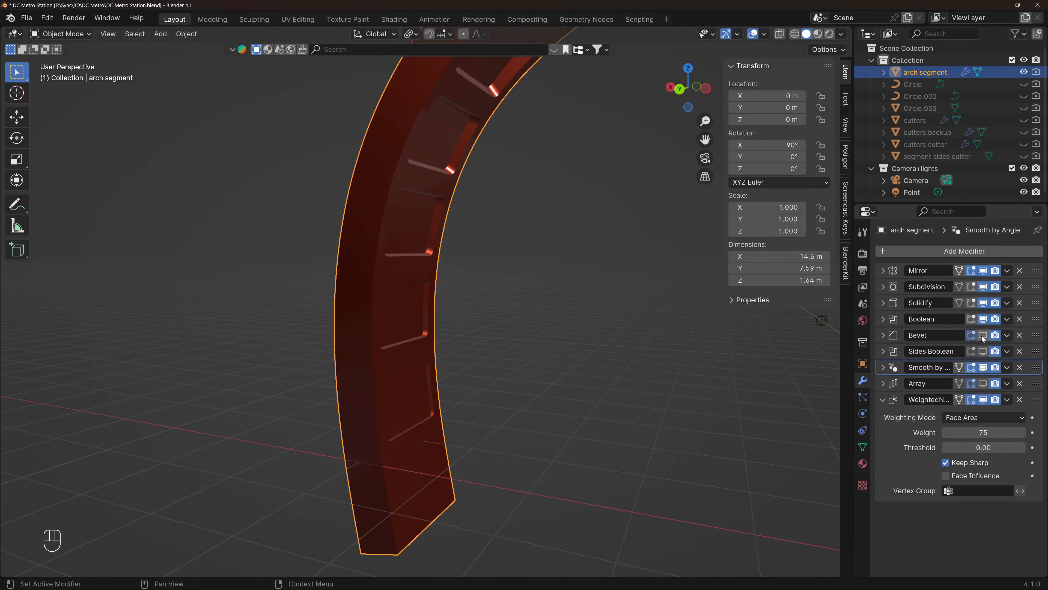
- Turn on the viewport display of the arch segment's Bevel modifier and inspect the coffer and side edges up close
click(984, 335)
scroll(390, 437, up, 5)
middle_drag(389, 437, 352, 462)
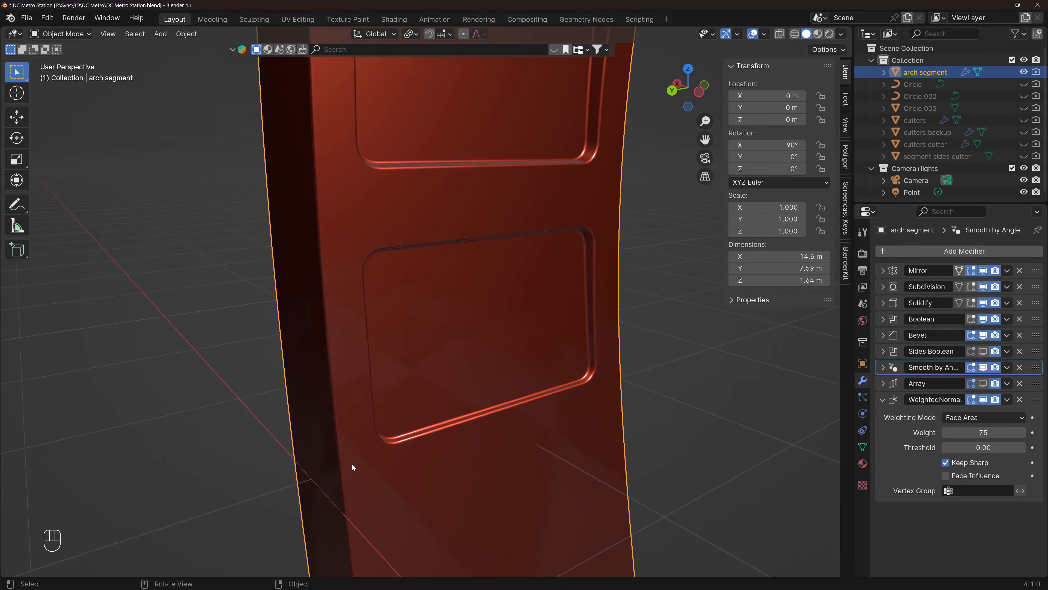
scroll(329, 498, up, 5)
middle_drag(329, 497, 409, 490)
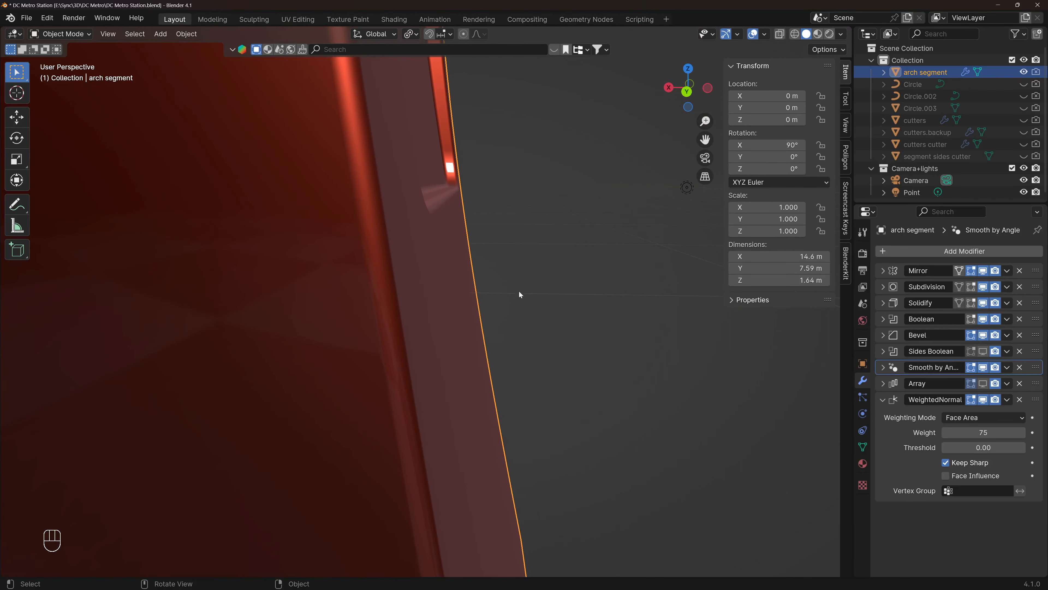
scroll(428, 389, down, 4)
middle_drag(429, 391, 323, 397)
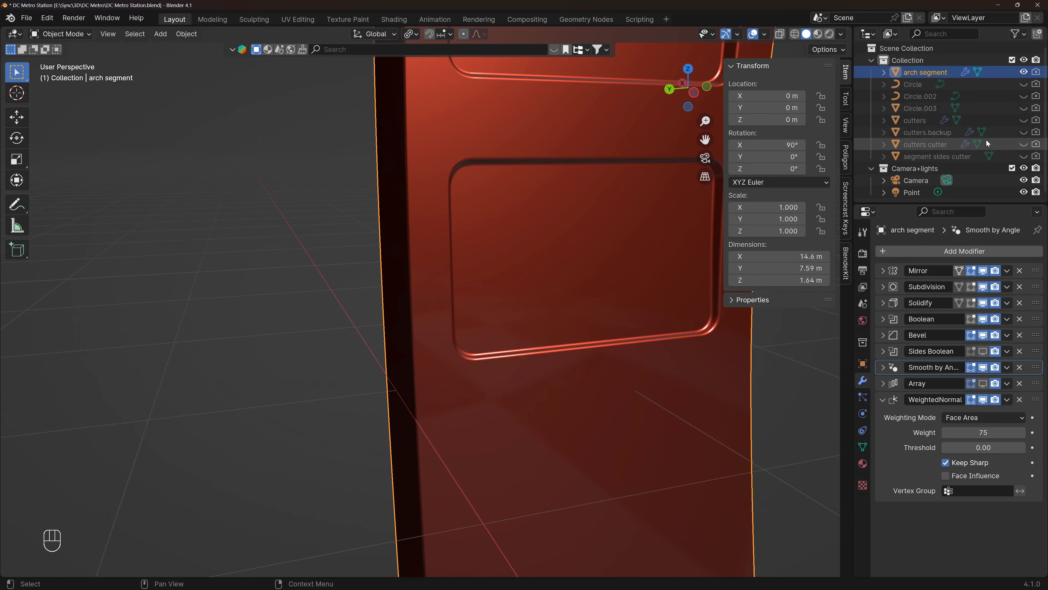
- Unhide and select the segment sides cutter and view the whole box around the arch
click(1024, 156)
click(346, 349)
scroll(346, 349, down, 6)
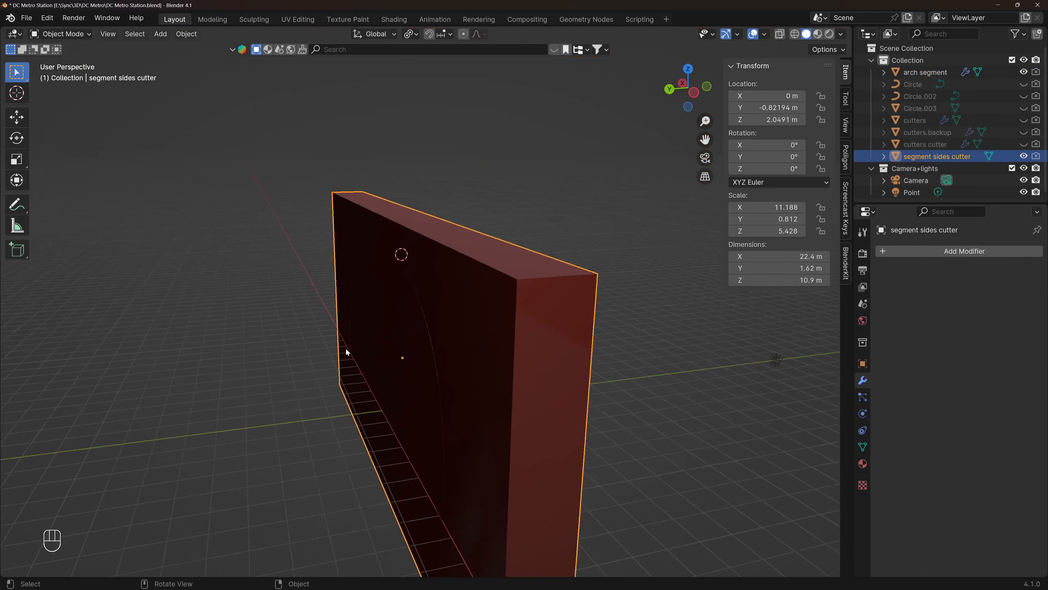
scroll(345, 347, down, 1)
scroll(366, 334, up, 7)
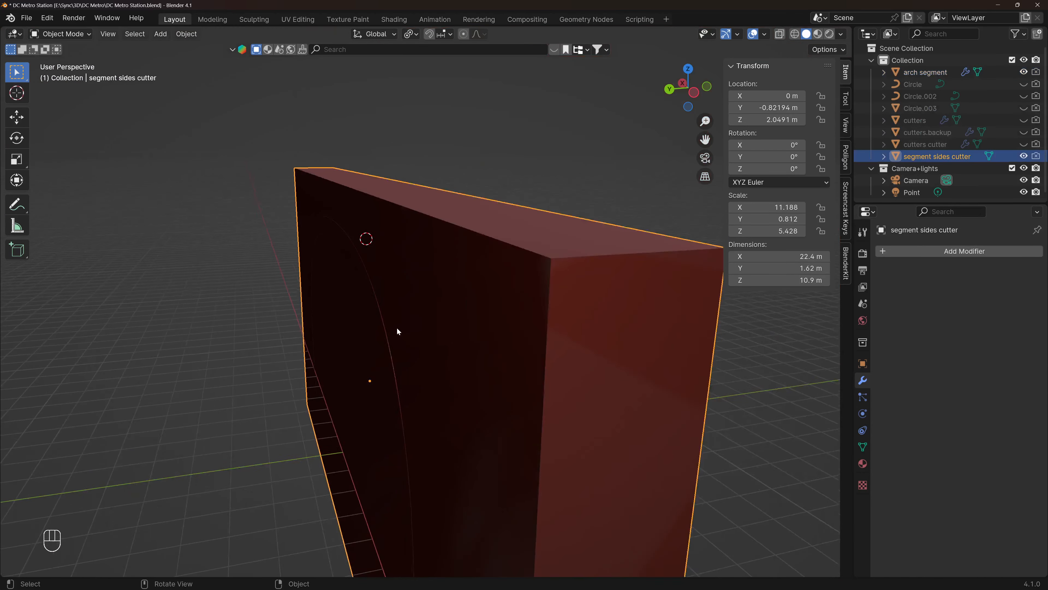
- Compare the outline of the arch segment with the segment sides cutter and check the cutter's exact Y dimension
click(359, 352)
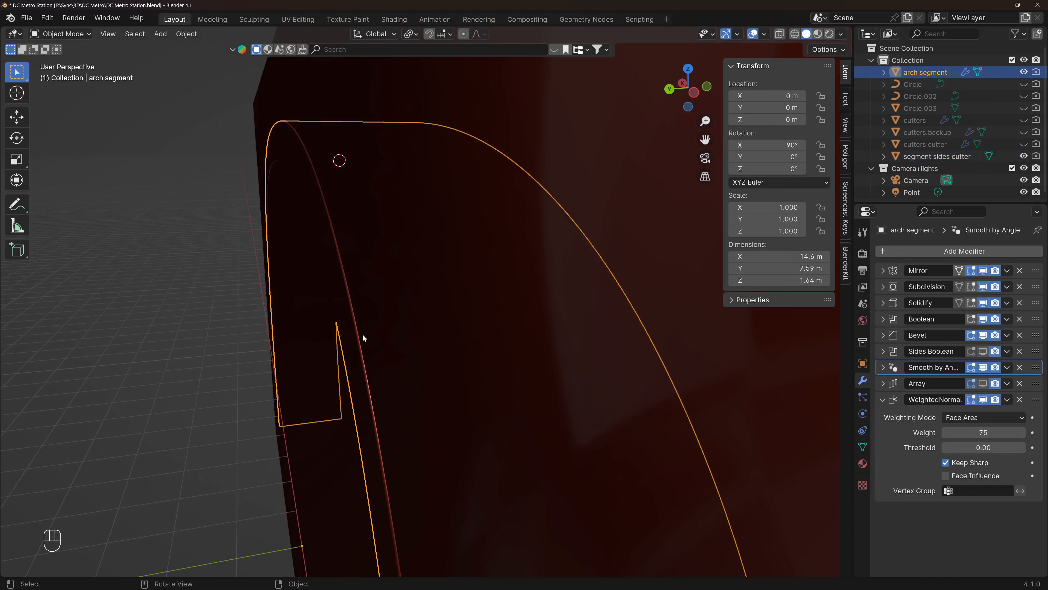
scroll(363, 335, down, 2)
click(371, 340)
scroll(383, 309, down, 1)
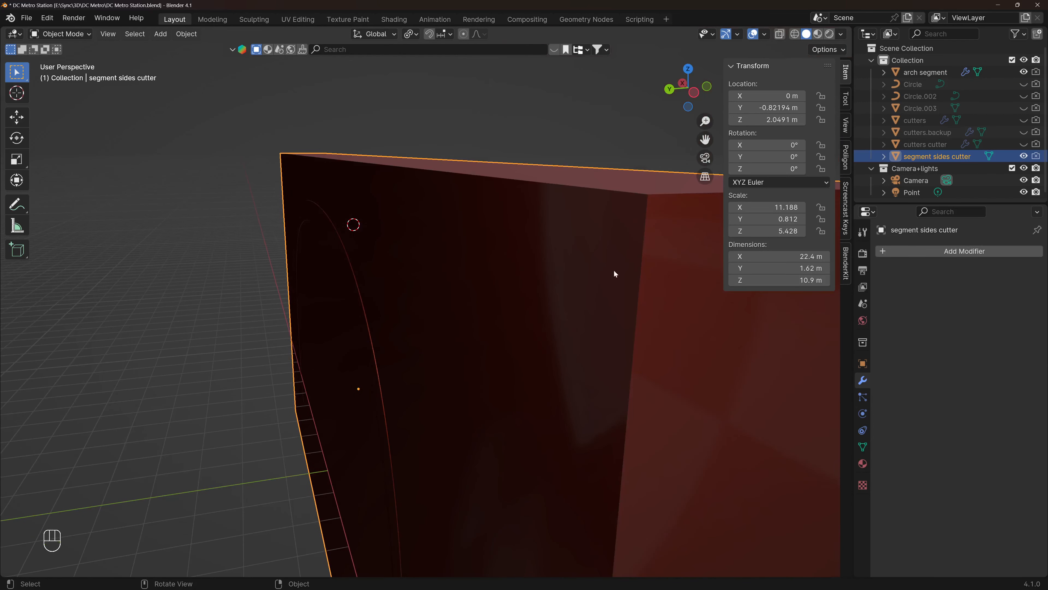
click(774, 269)
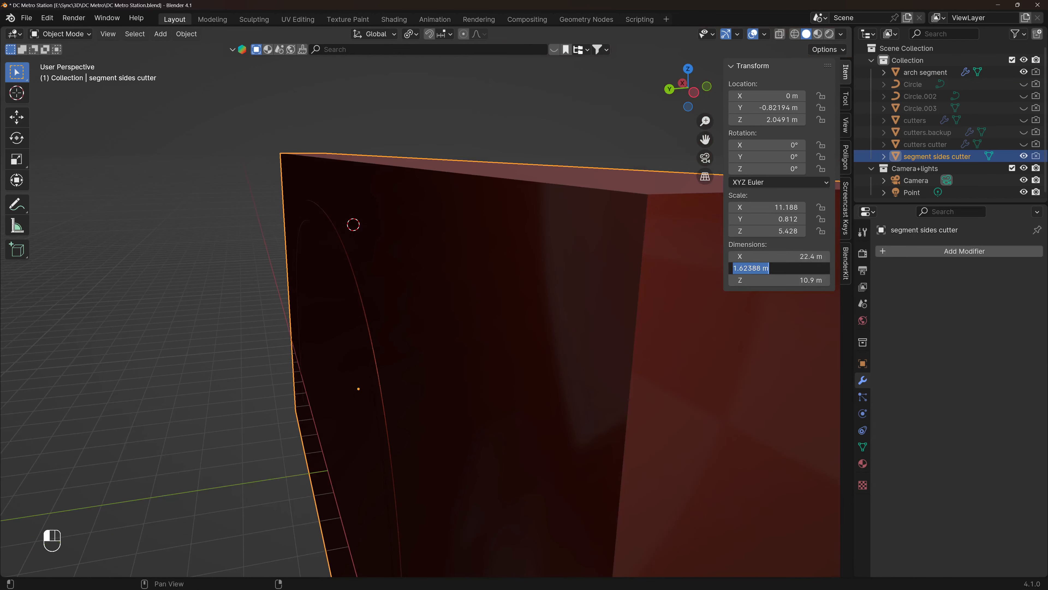
click(708, 271)
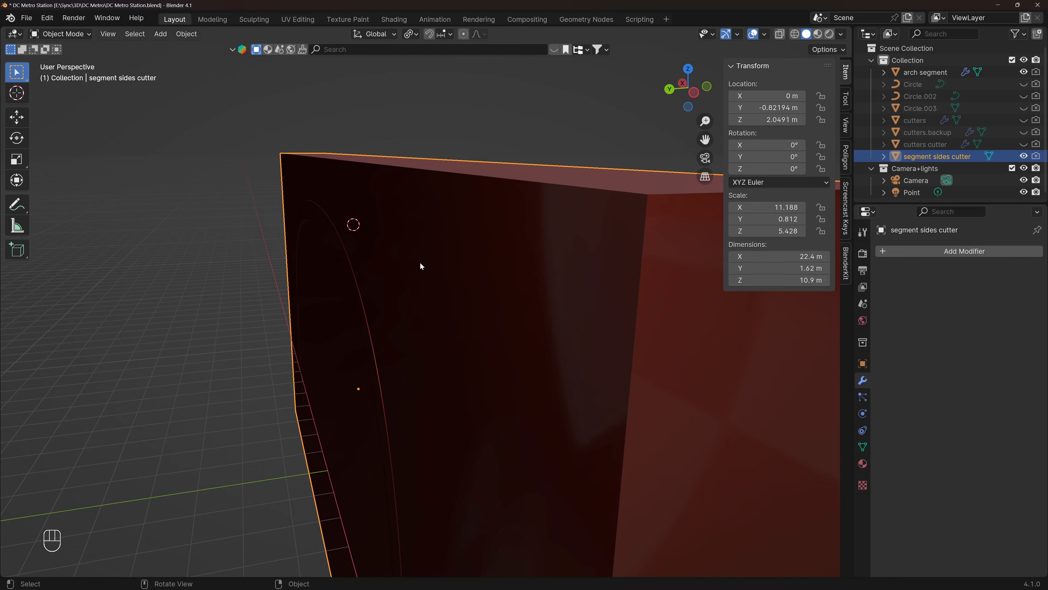
- Select the arch segment and compare its top side edge with the surrounding segment sides cutter up close
key(Escape)
click(341, 264)
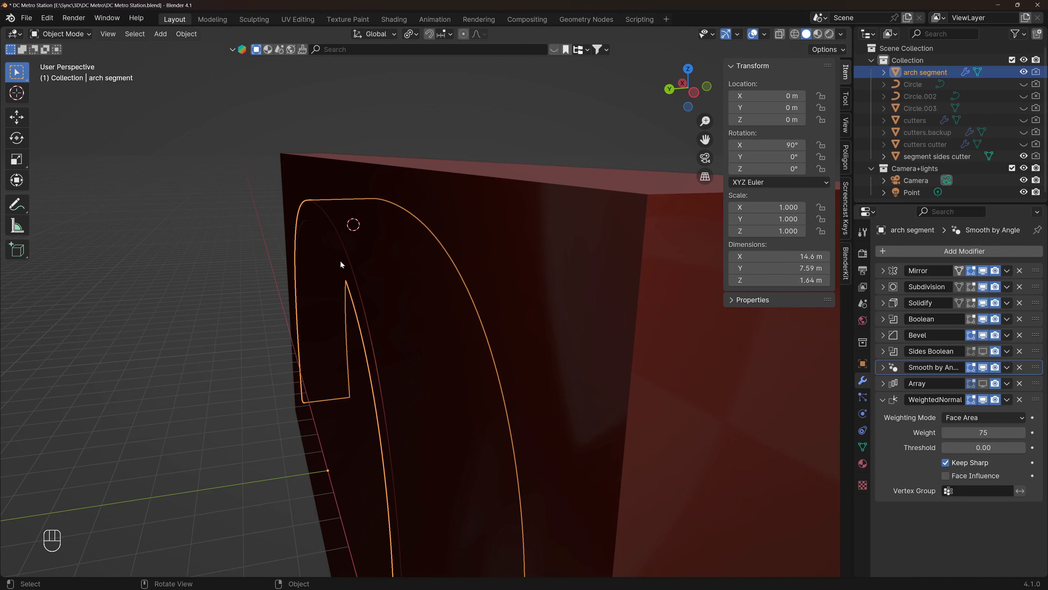
scroll(316, 238, up, 2)
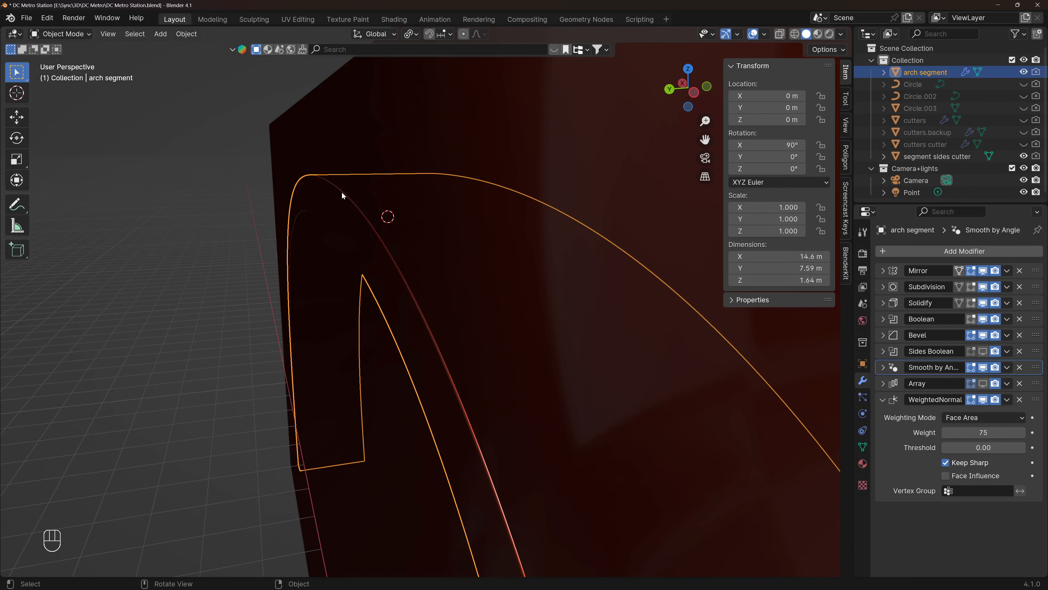
mouse_move(341, 191)
middle_down()
mouse_move(321, 203)
mouse_move(338, 202)
middle_up()
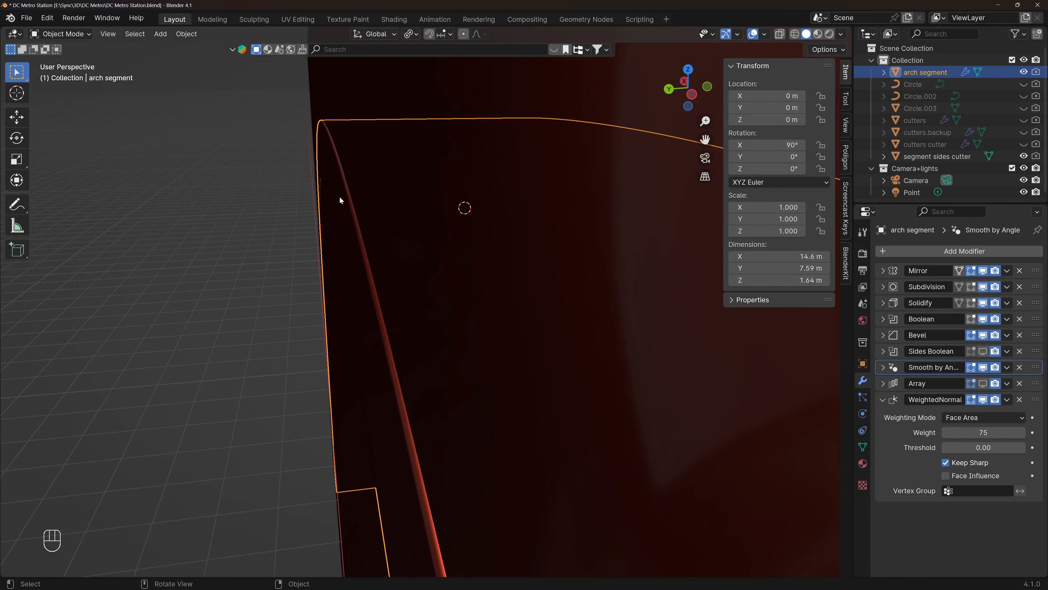
- Select the segment sides cutter and hide it in the viewport to expose the arch segment
click(374, 174)
middle_drag(388, 221, 585, 264)
click(1024, 157)
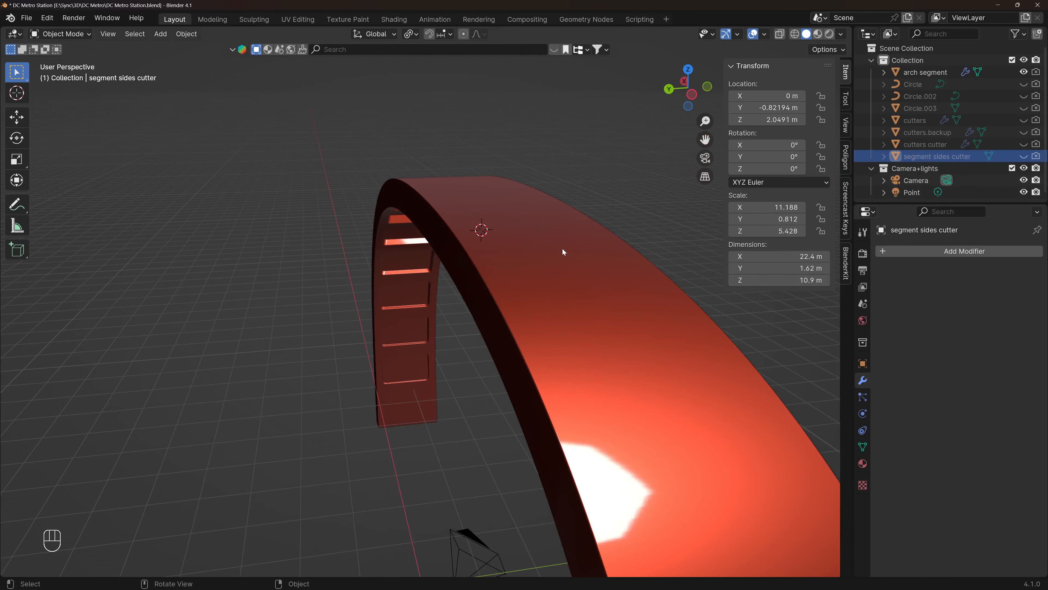
- Turn on the viewport display of the arch segment's Sides Boolean modifier and inspect the trimmed sides and the coffers
click(562, 247)
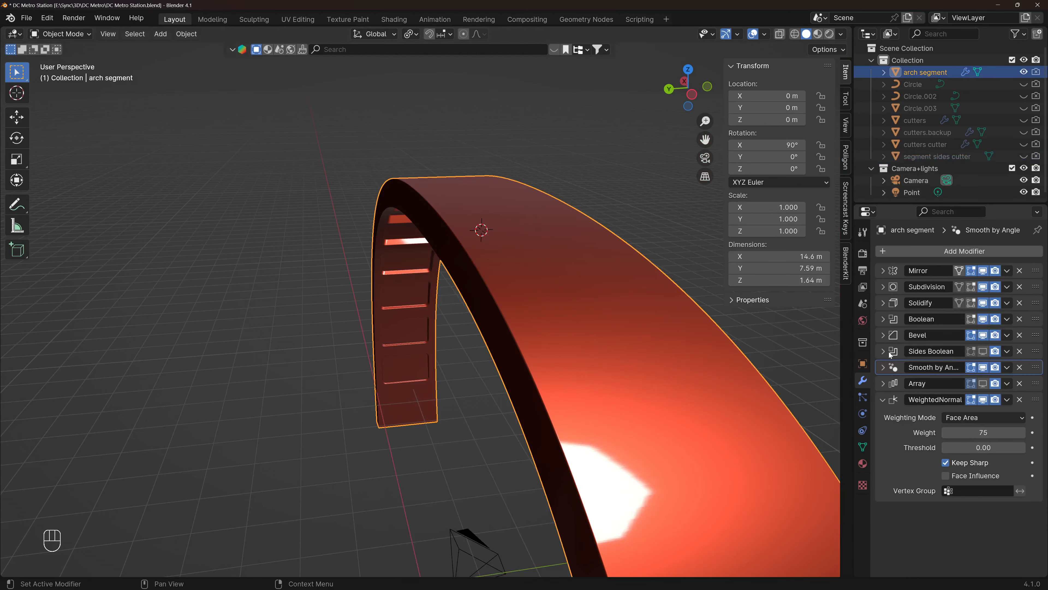
scroll(470, 288, up, 3)
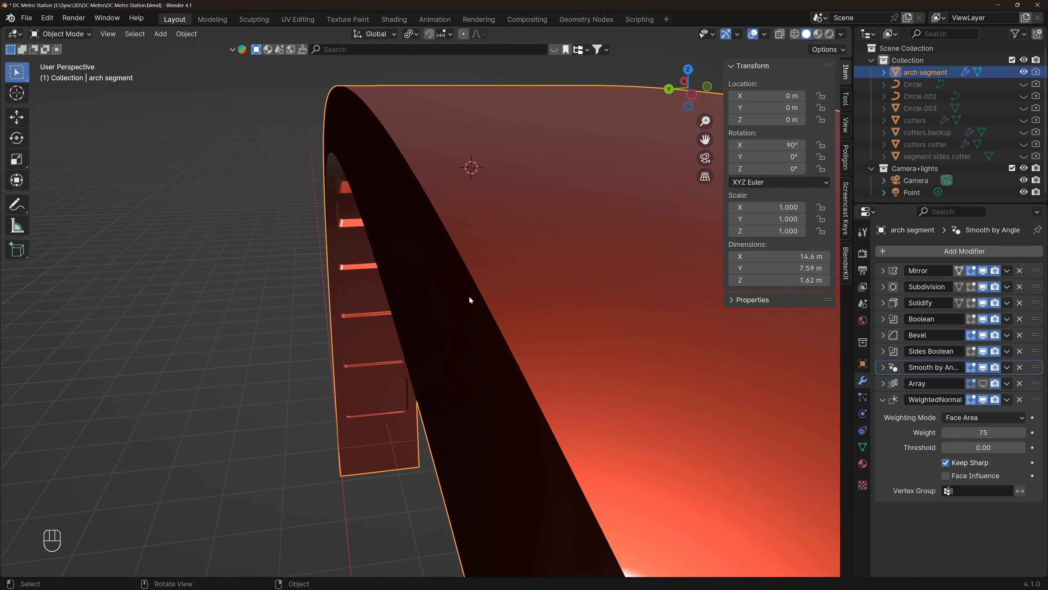
middle_drag(469, 296, 489, 285)
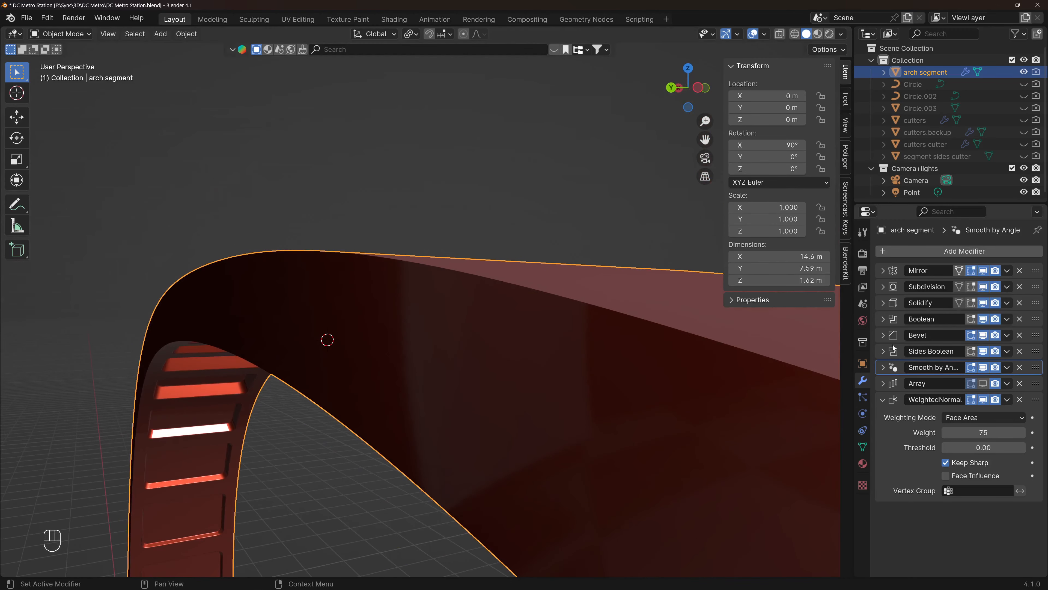
middle_drag(325, 339, 237, 377)
scroll(257, 378, up, 3)
scroll(288, 373, up, 2)
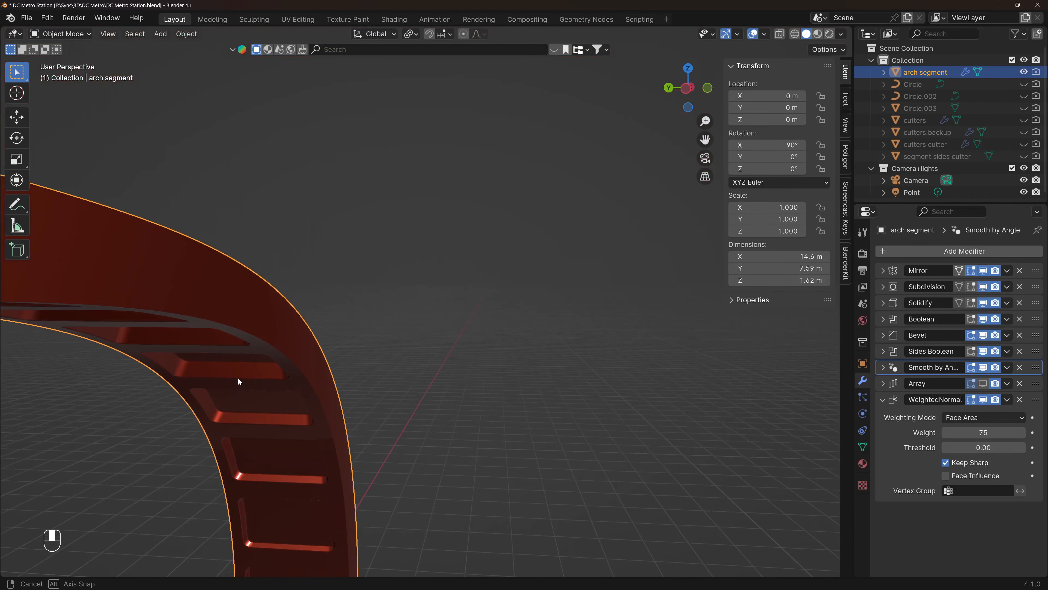
middle_drag(249, 336, 336, 327)
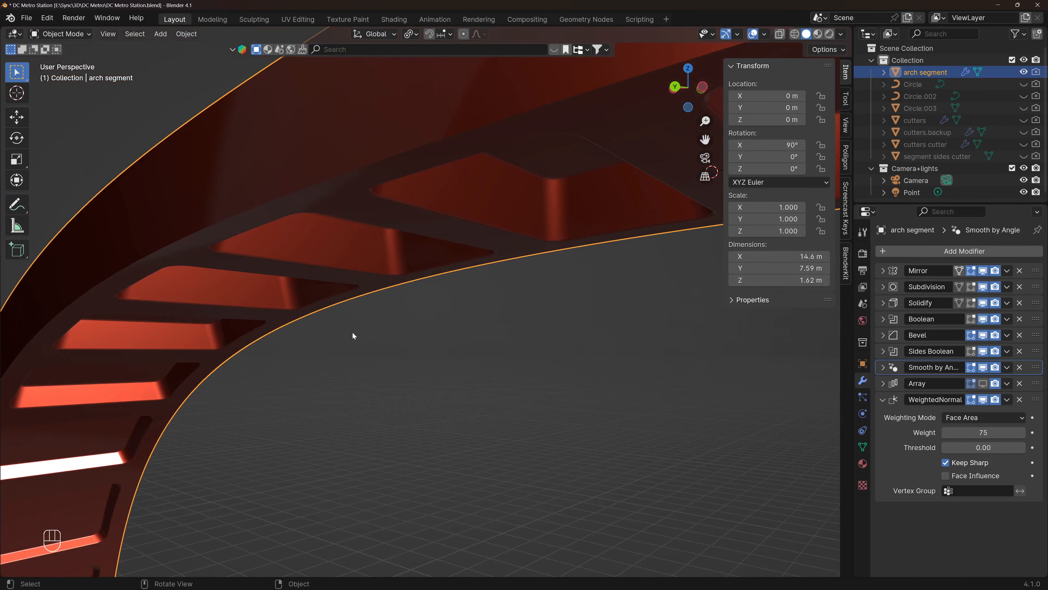
scroll(353, 332, down, 1)
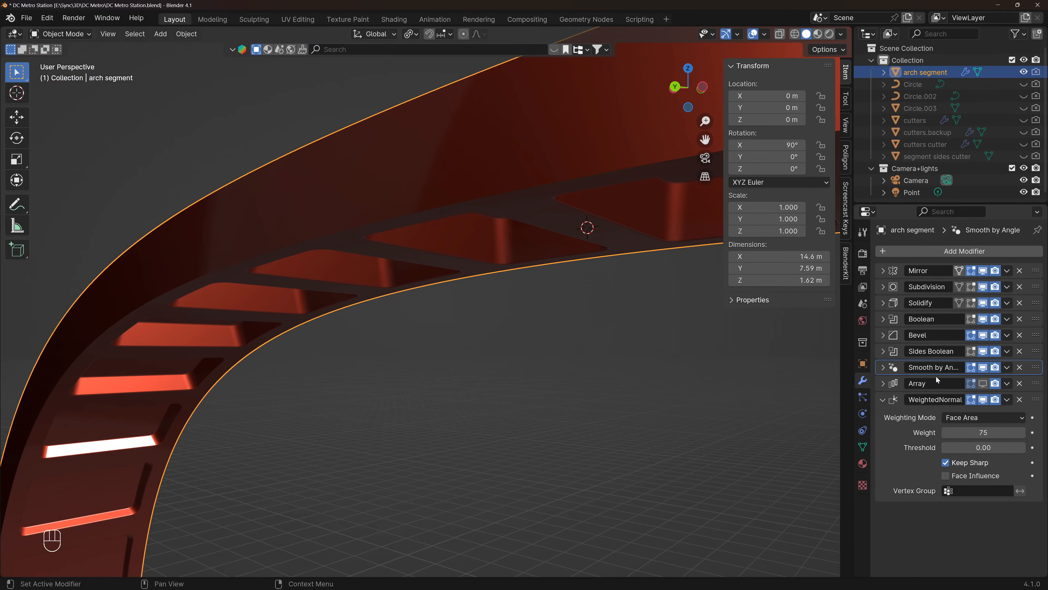
scroll(475, 349, down, 5)
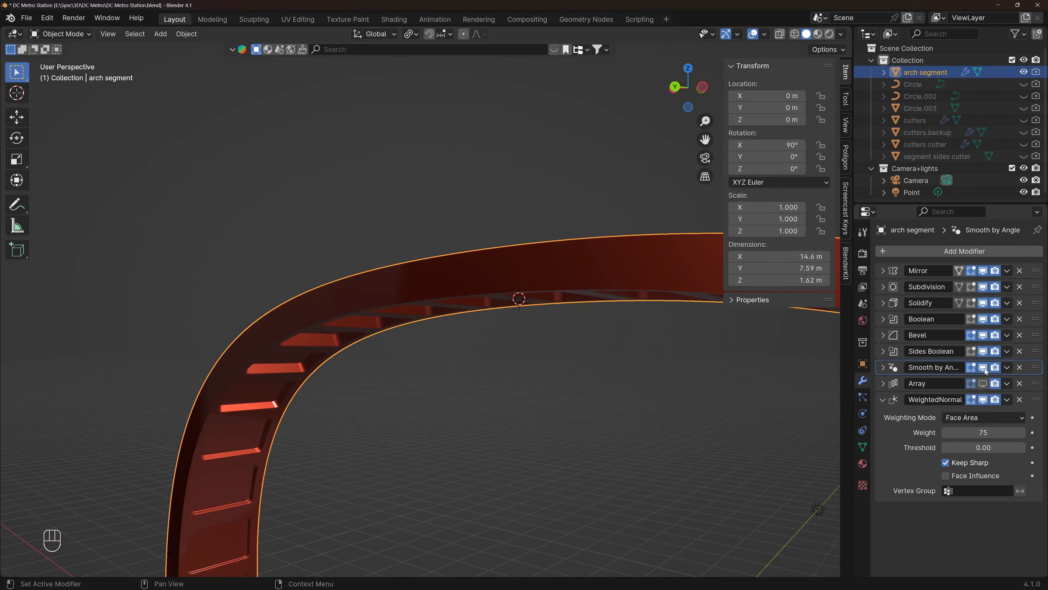
- Switch the Smooth by Angle modifier's viewport display off and back on to compare the coffer shading, and review its angle setting
click(984, 367)
scroll(285, 383, down, 3)
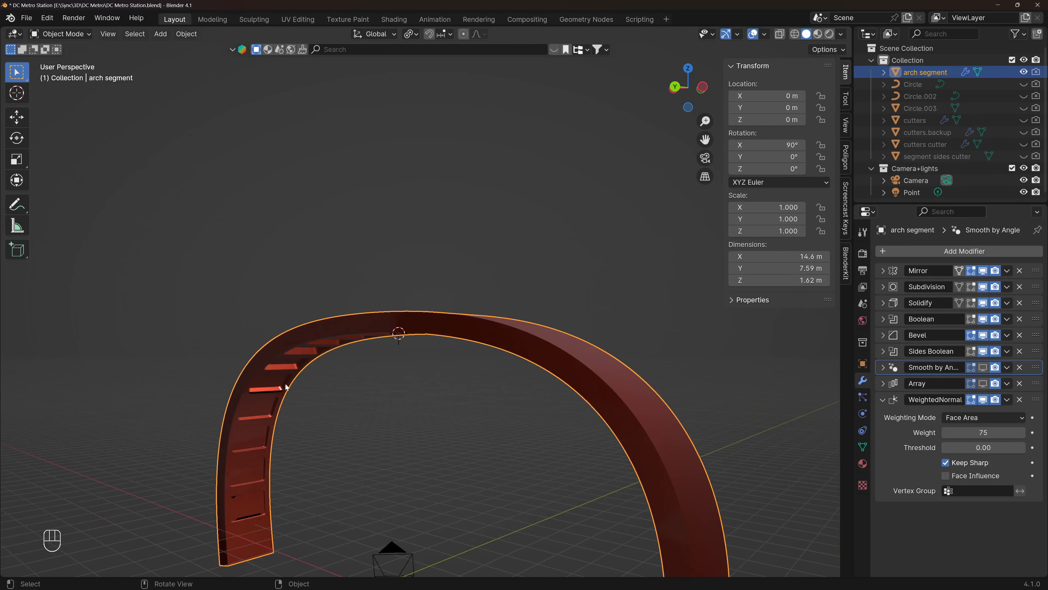
scroll(237, 539, up, 6)
scroll(236, 517, up, 3)
middle_drag(236, 517, 237, 472)
scroll(321, 513, down, 5)
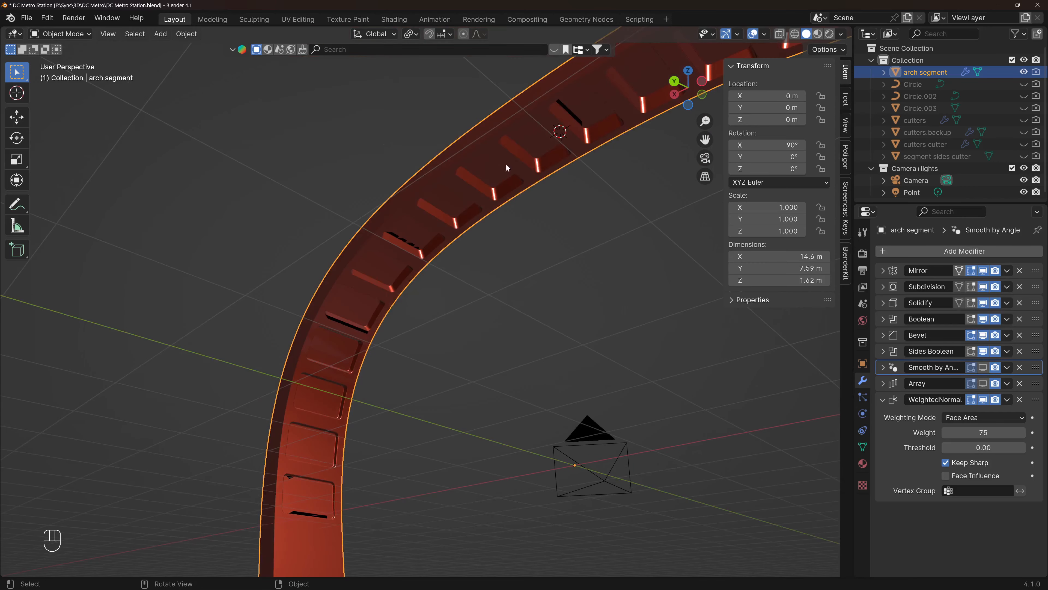
click(985, 368)
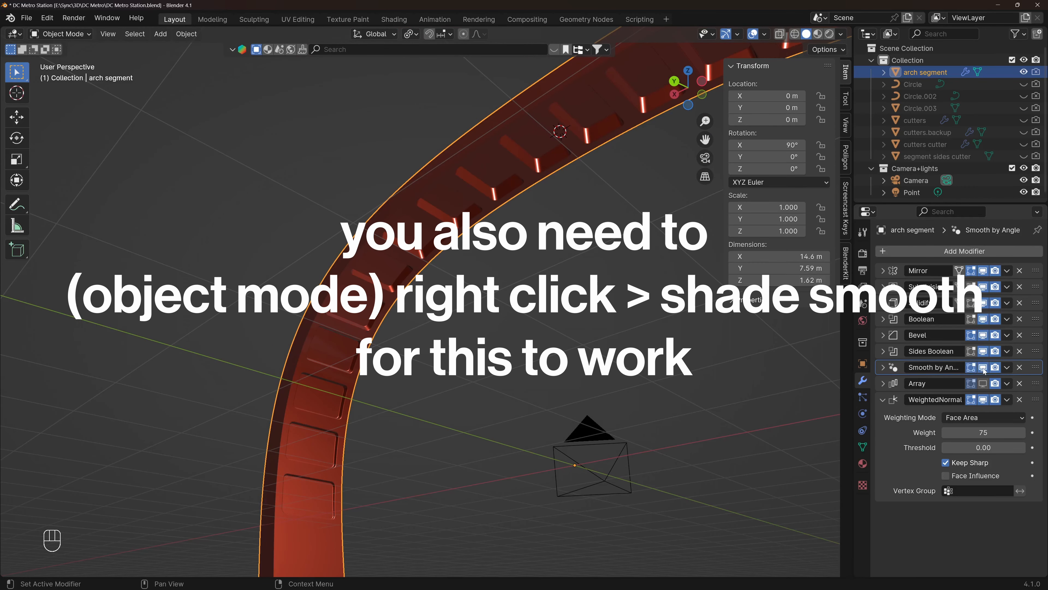
click(883, 367)
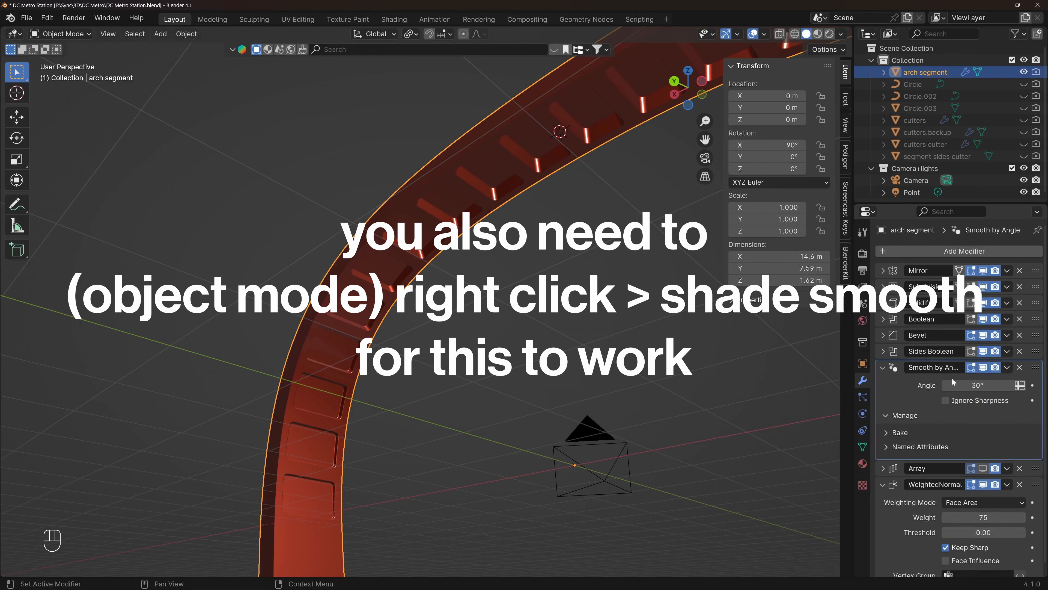
click(883, 370)
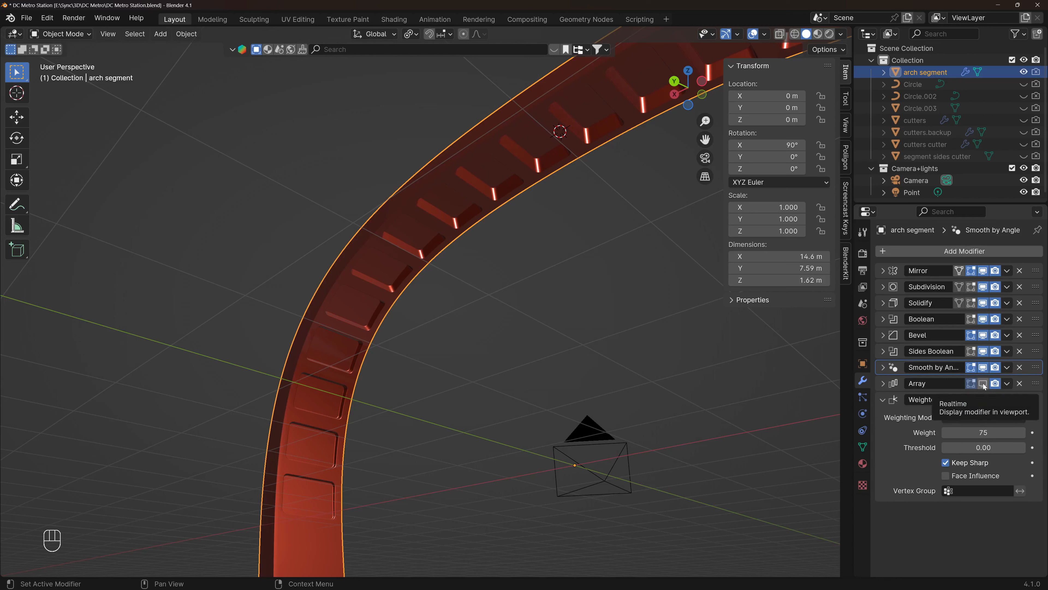
- Show the Array modifier in the viewport with WeightedNormal hidden, and review the array's count and relative offset across the whole vault
click(981, 386)
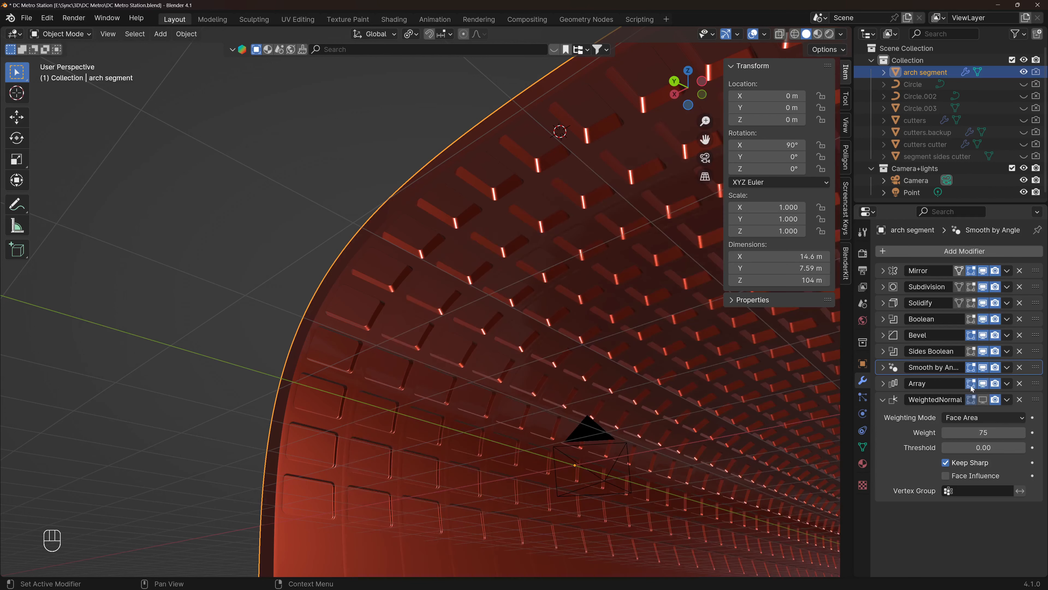
click(883, 383)
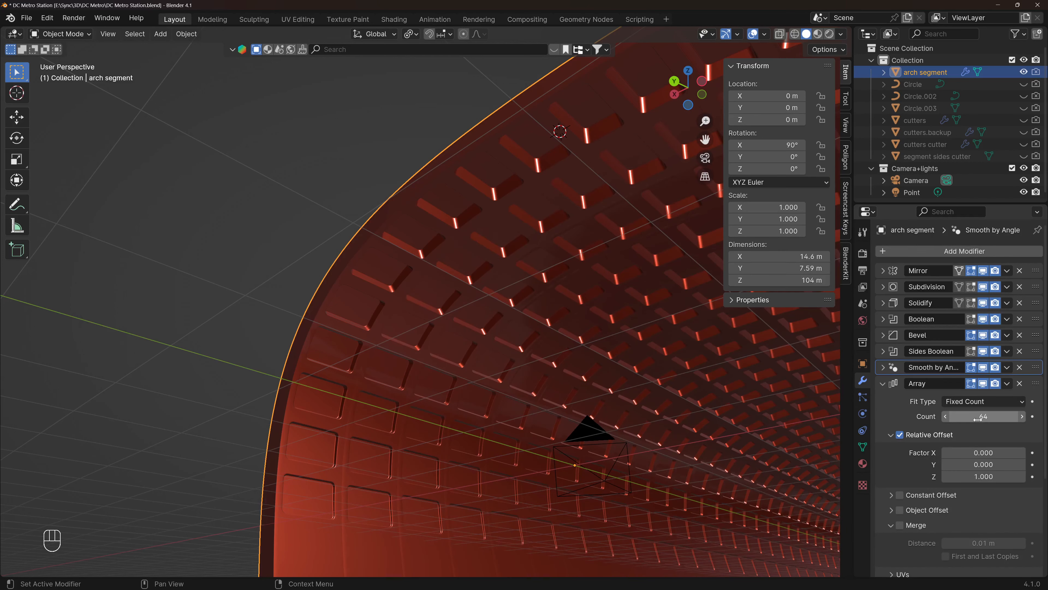
scroll(603, 424, down, 8)
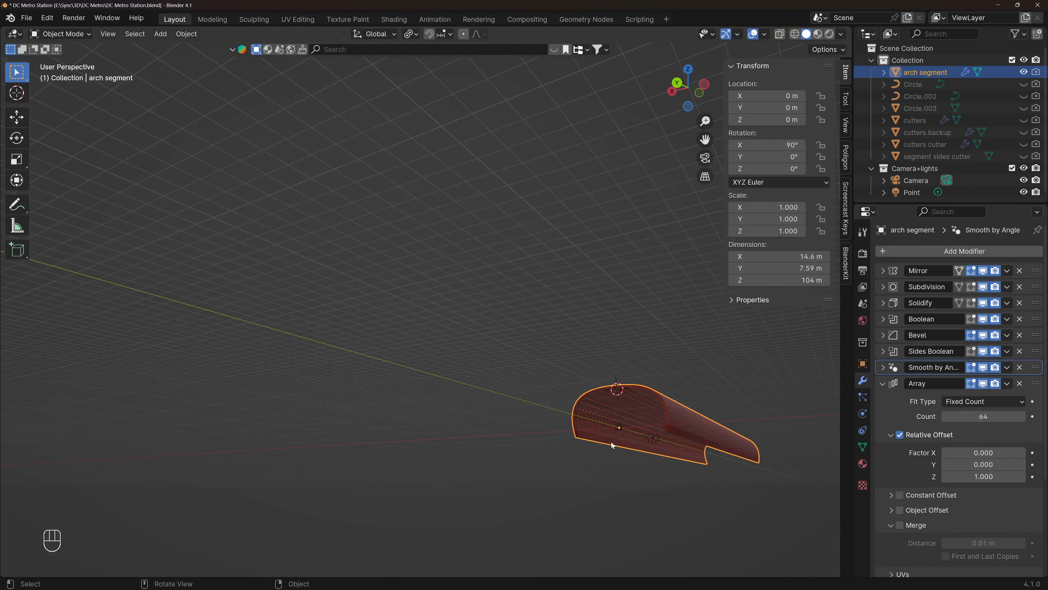
scroll(720, 461, up, 2)
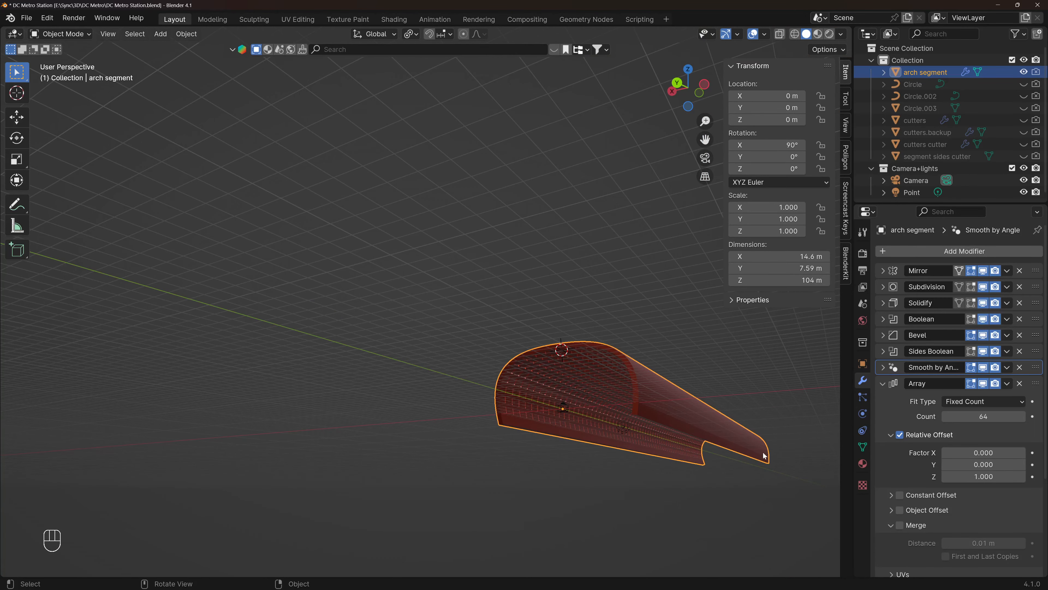
click(882, 384)
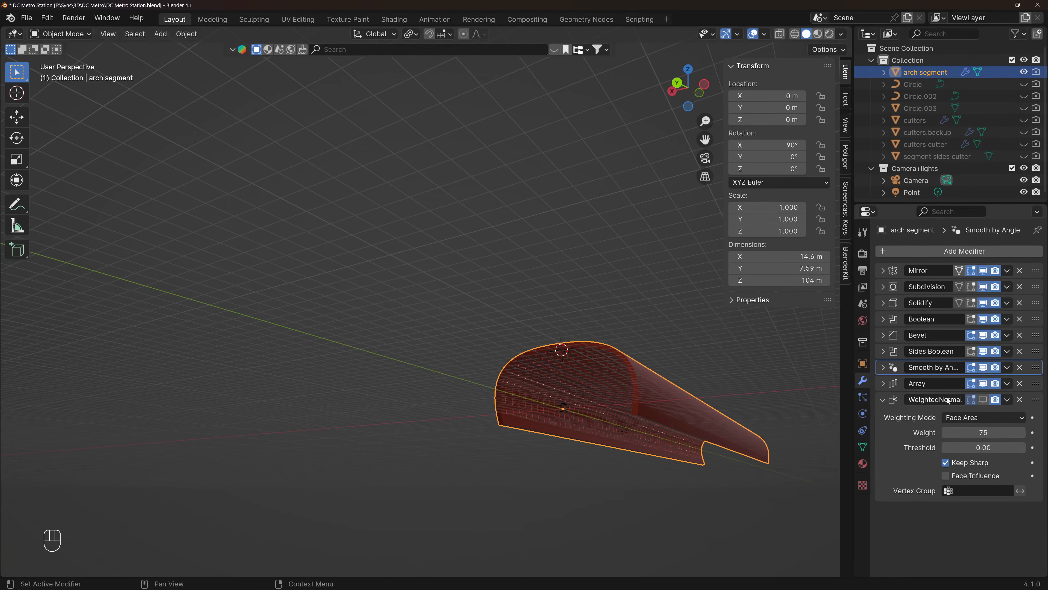
- Examine the seams on the vault's outer surface and turn on the WeightedNormal modifier's viewport display to smooth them
middle_drag(612, 352, 577, 430)
scroll(621, 340, up, 6)
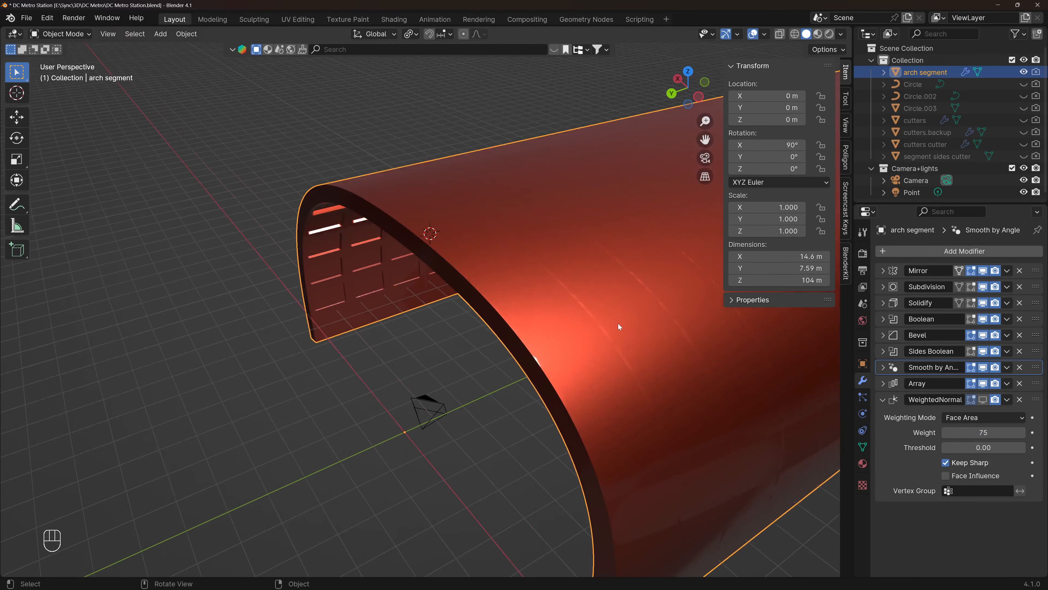
middle_drag(619, 323, 535, 341)
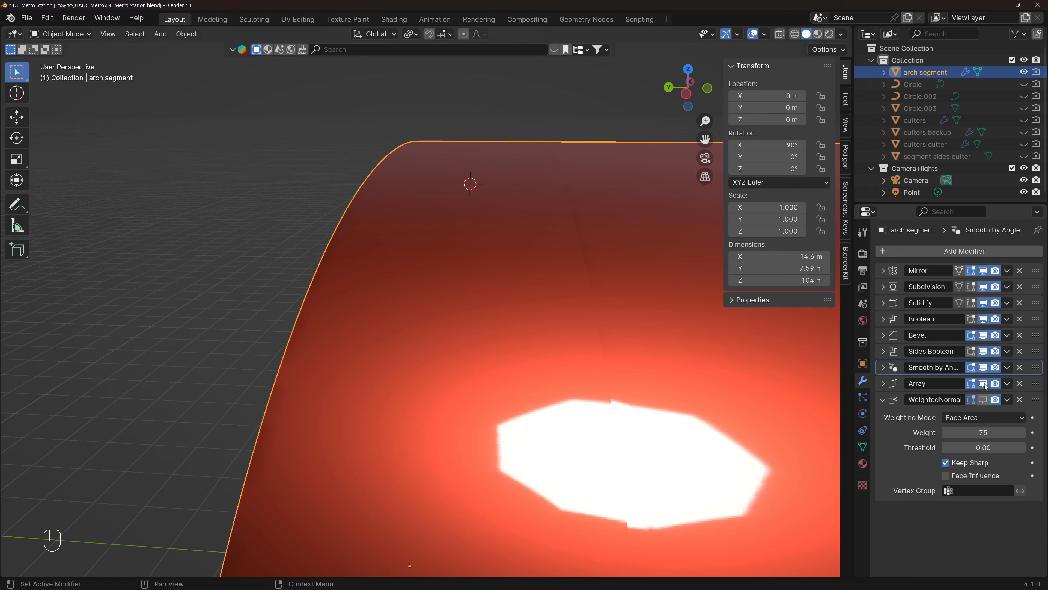
click(983, 399)
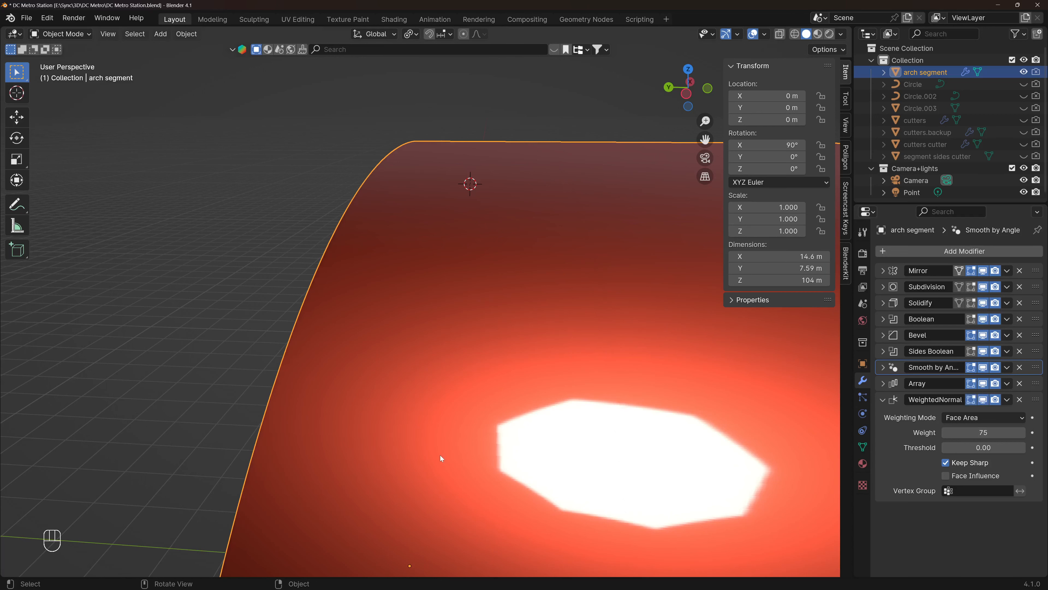
- Switch the viewport to Rendered shading and view the coffered inside of the vault up close
mouse_move(440, 455)
middle_down()
mouse_move(690, 426)
mouse_move(603, 425)
middle_up()
middle_drag(429, 447, 484, 423)
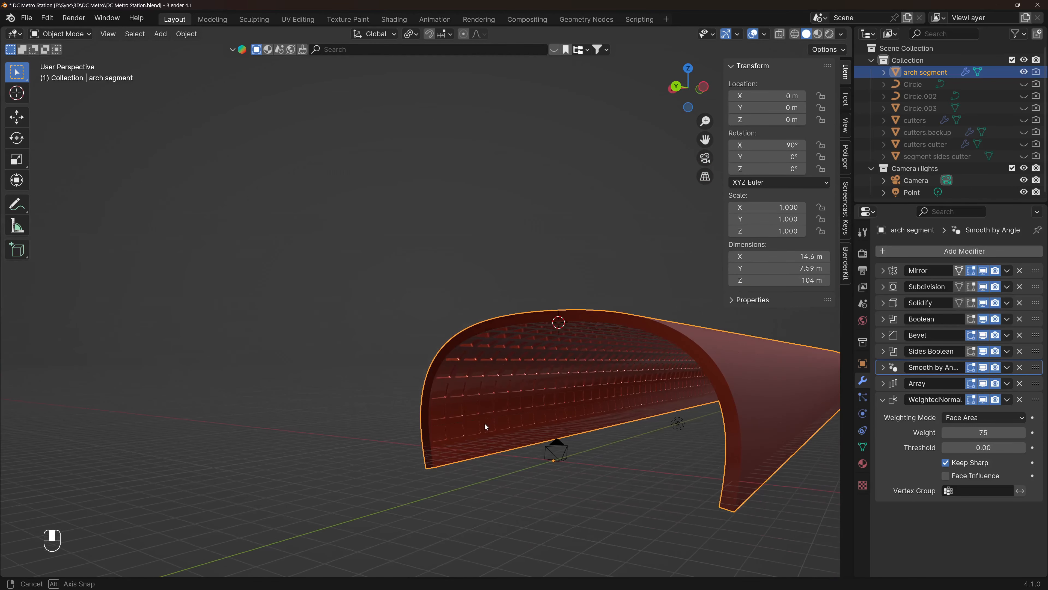
scroll(450, 418, up, 3)
scroll(449, 422, up, 2)
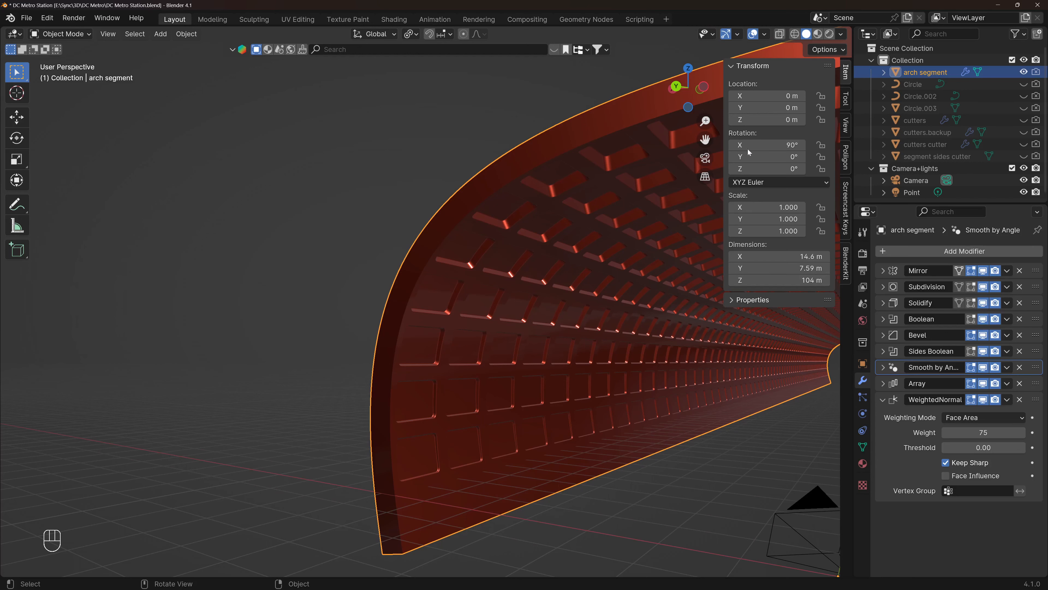
click(830, 35)
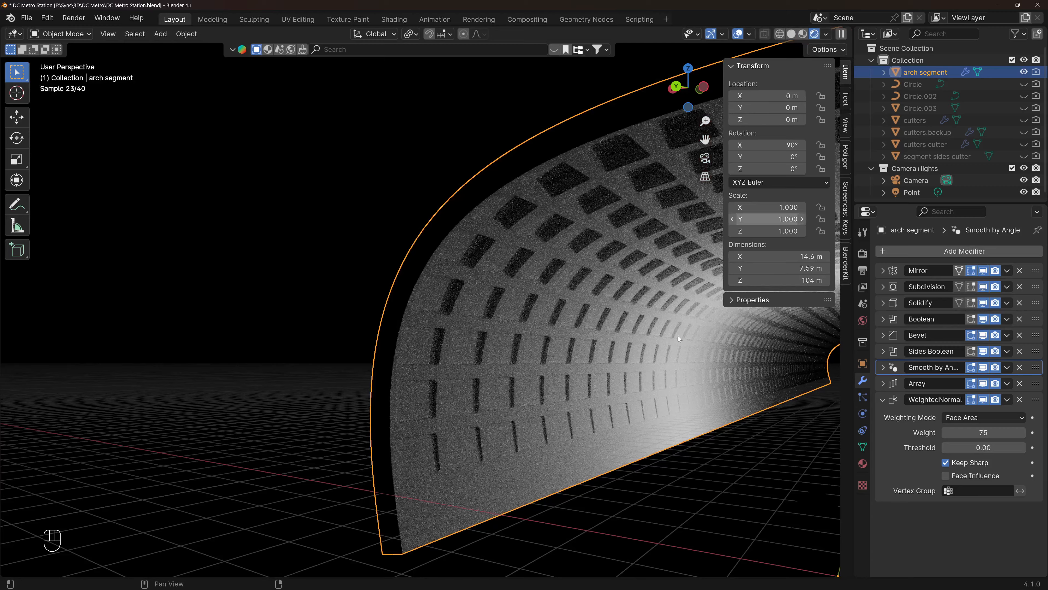
scroll(320, 529, up, 3)
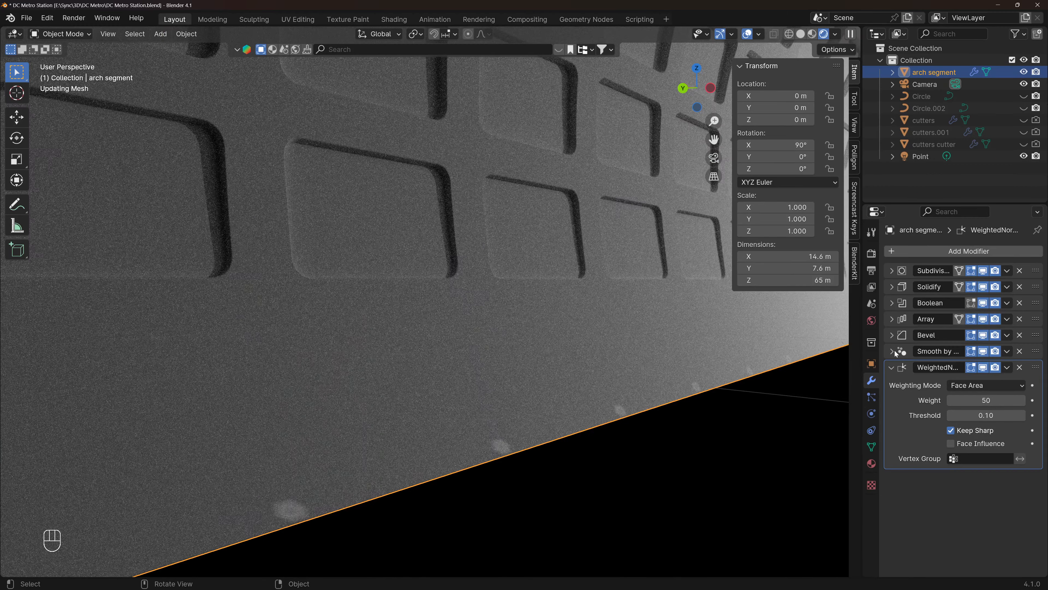
- Review the angle and Ignore Sharpness settings of the Smooth by Angle modifier and collapse them again
click(894, 352)
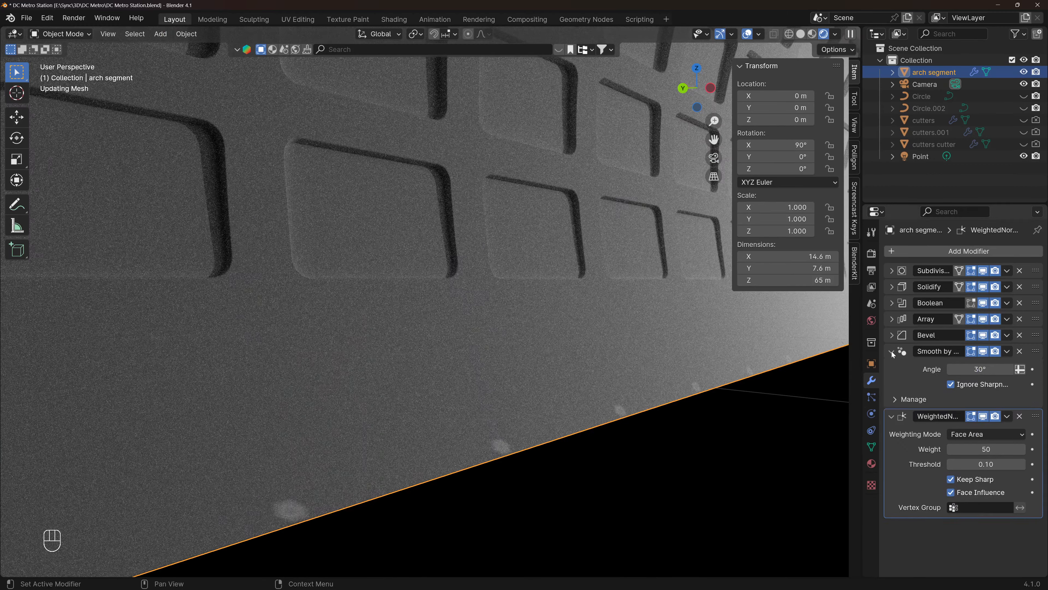
click(894, 351)
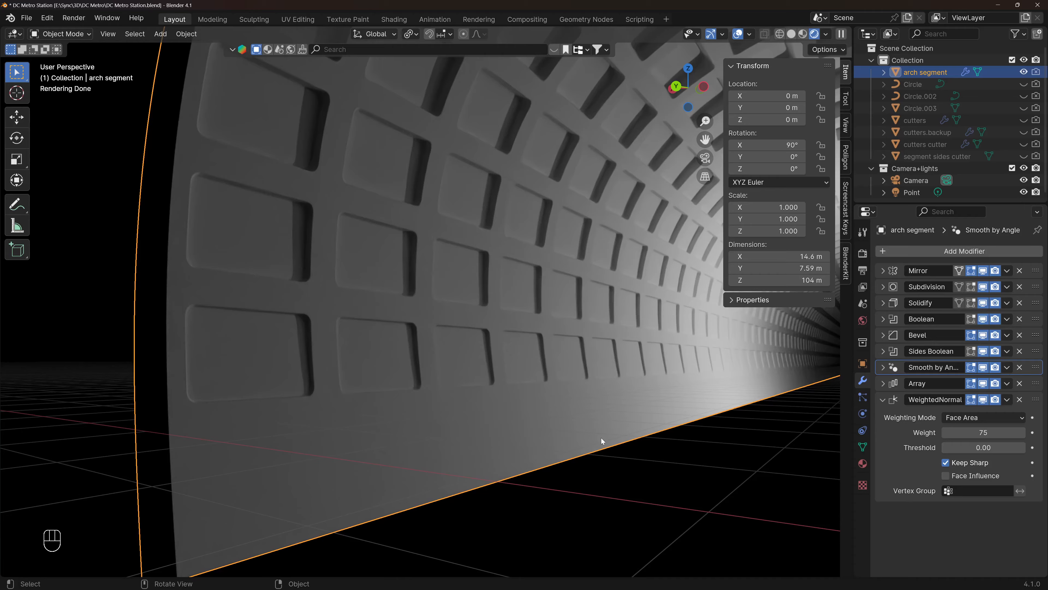
- Select the long side edge loop of the arch segment's base mesh in Edit Mode and mark it sharp
key(Tab)
key(2)
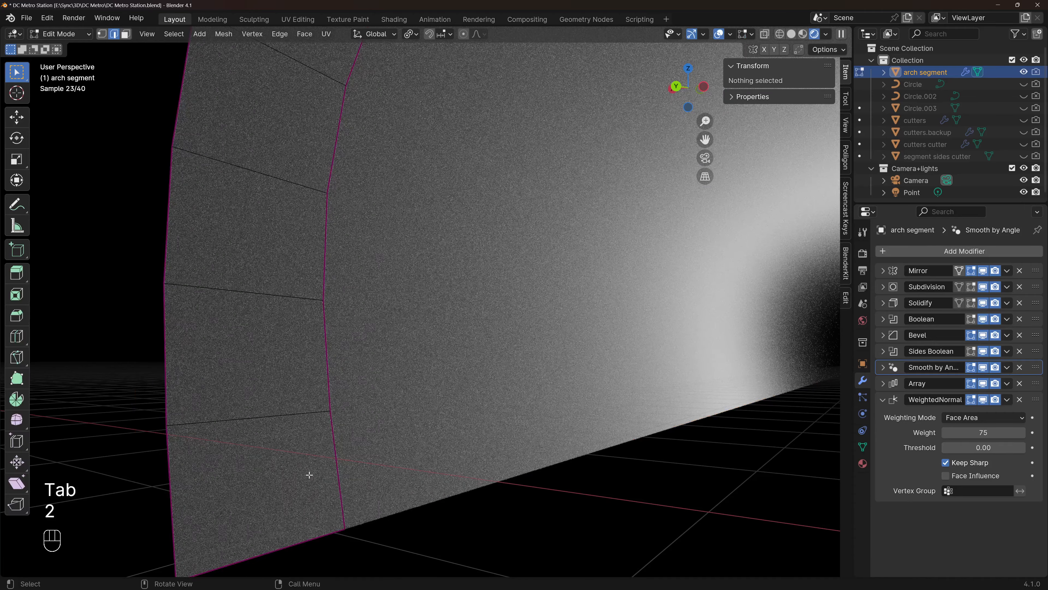
alt+click(330, 462)
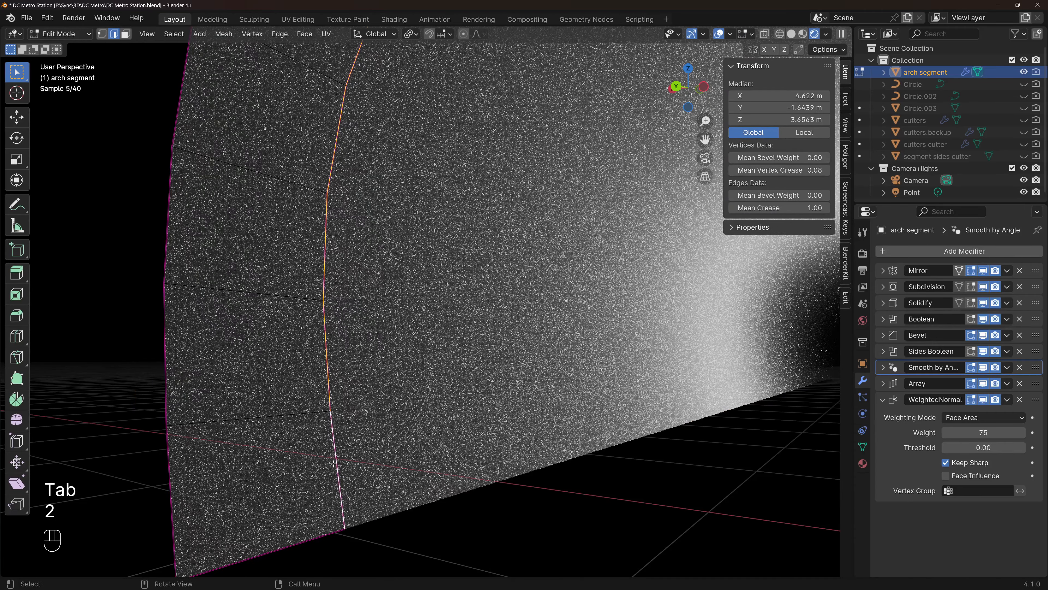
scroll(319, 335, down, 1)
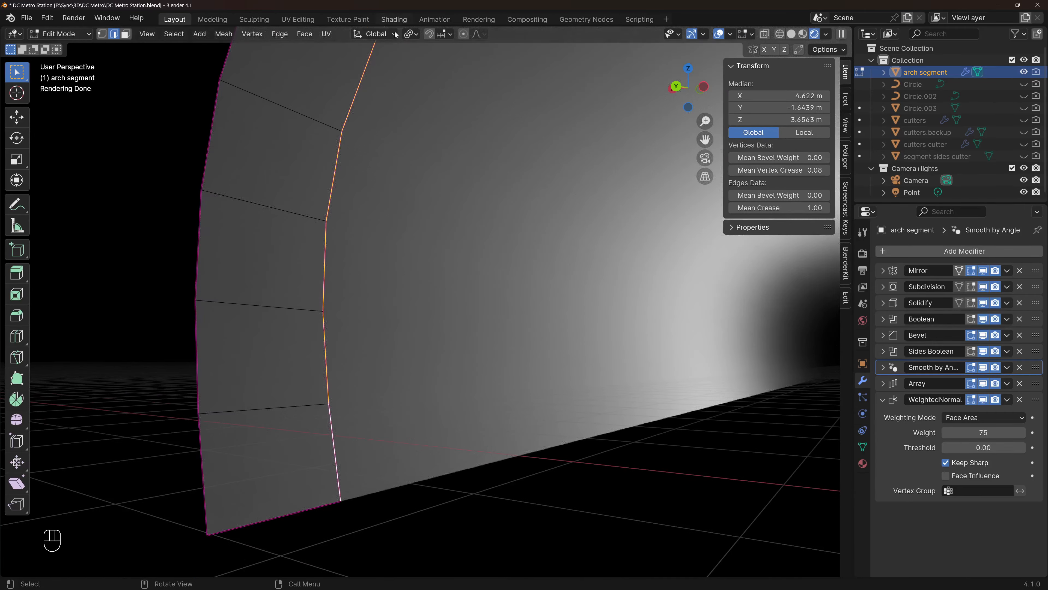
right_click(329, 377)
click(305, 450)
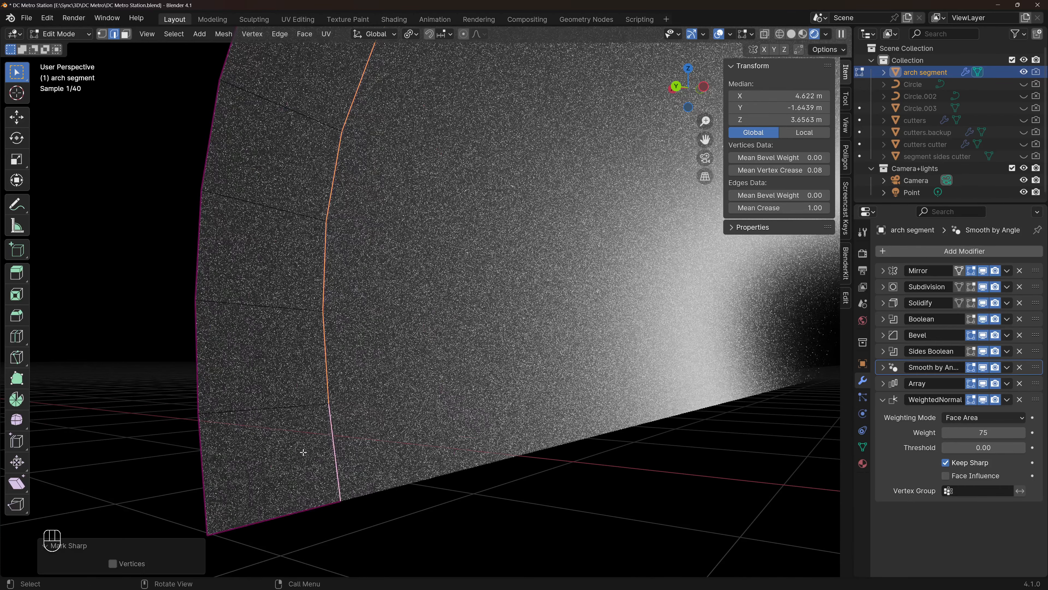
- Mark the bottom edge of the arch segment's leg sharp, return to Object Mode and view the rendered vault
click(316, 511)
right_click(286, 515)
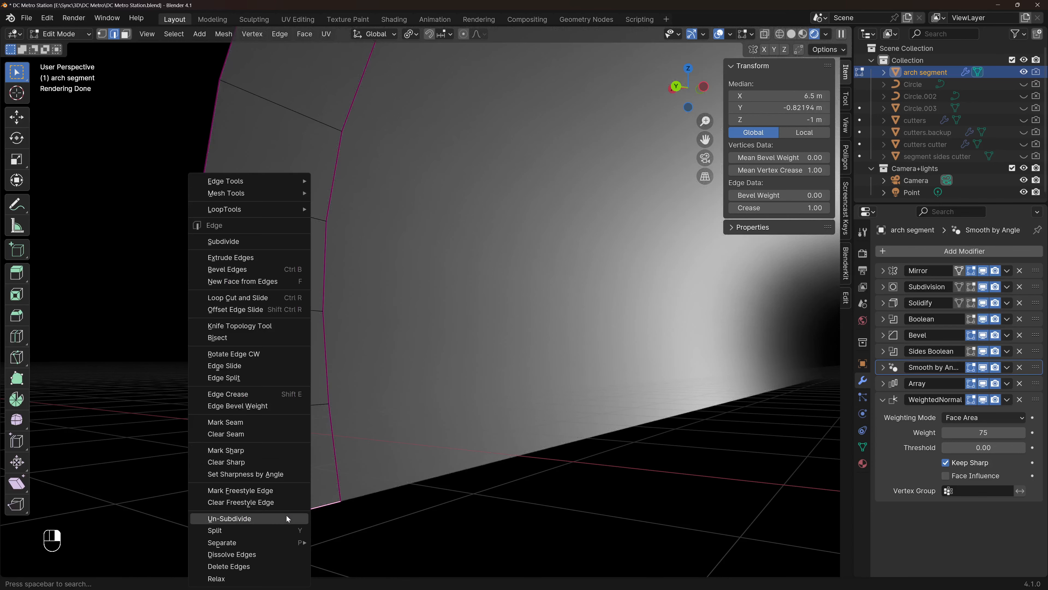
click(265, 450)
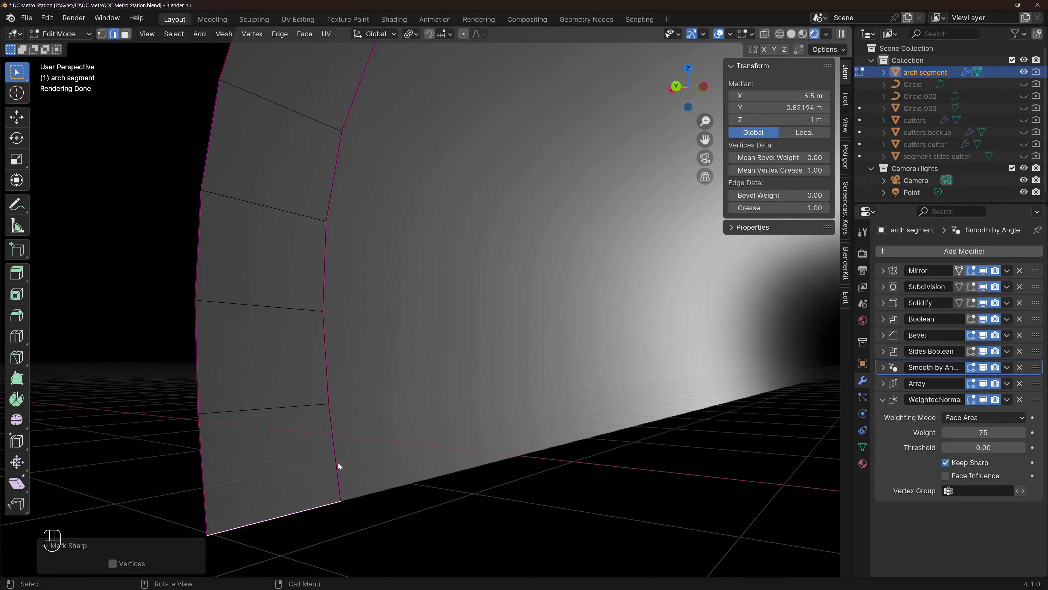
key(Tab)
scroll(313, 455, down, 3)
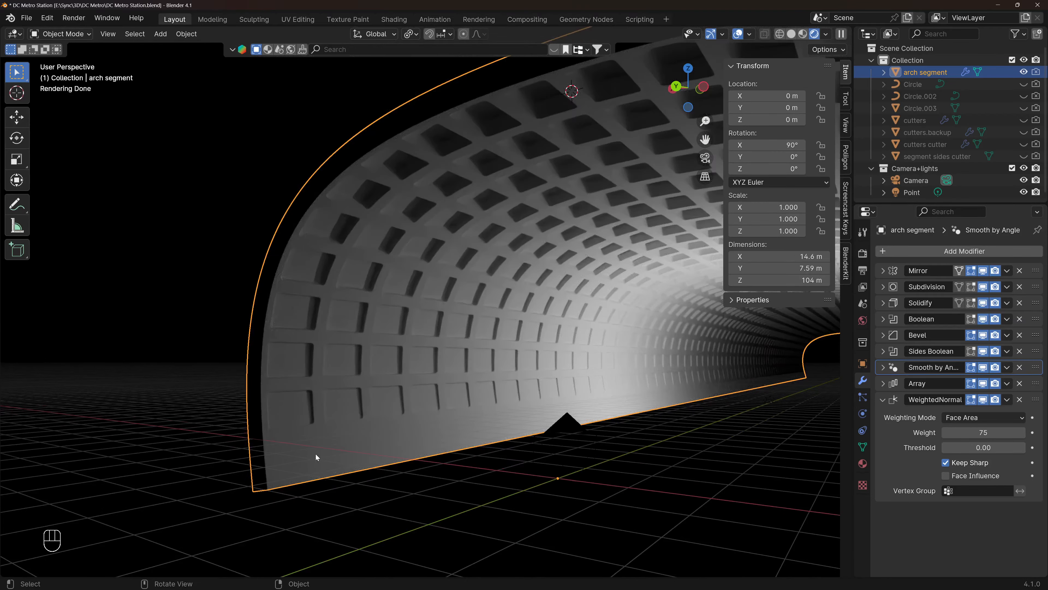
drag(704, 140, 675, 194)
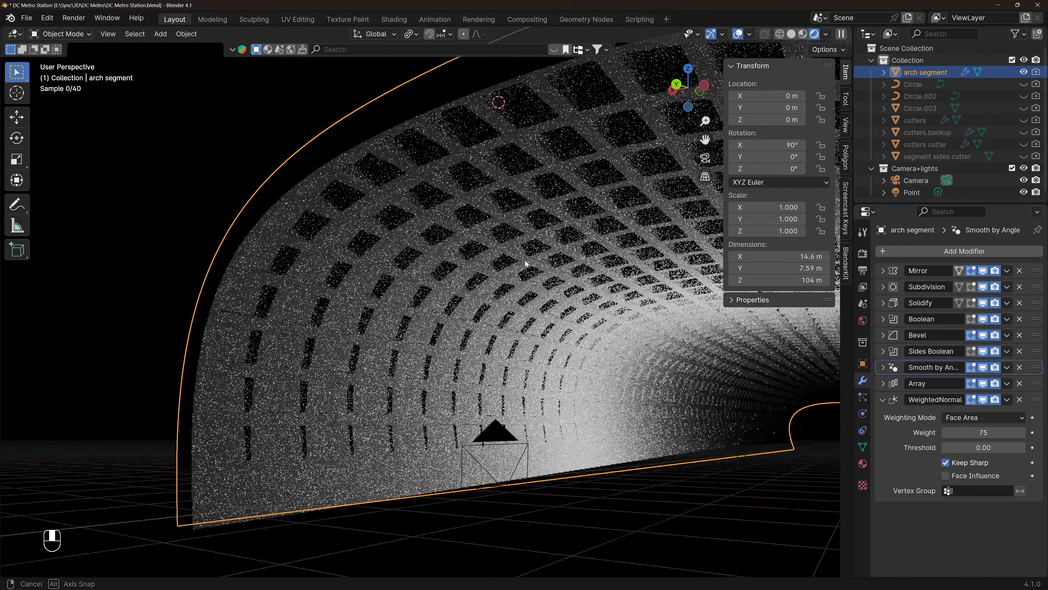
drag(705, 140, 568, 223)
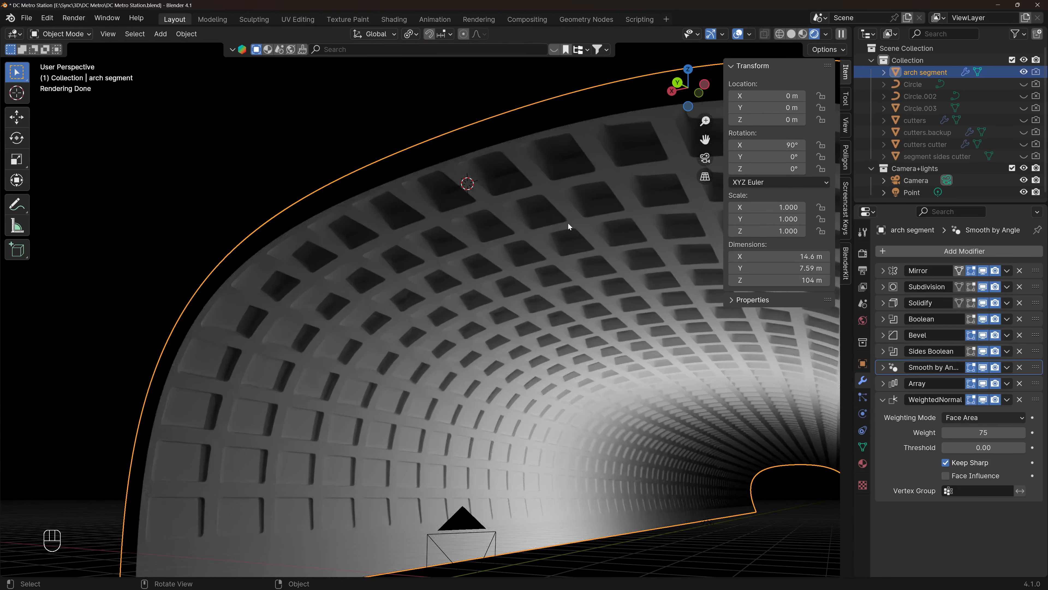